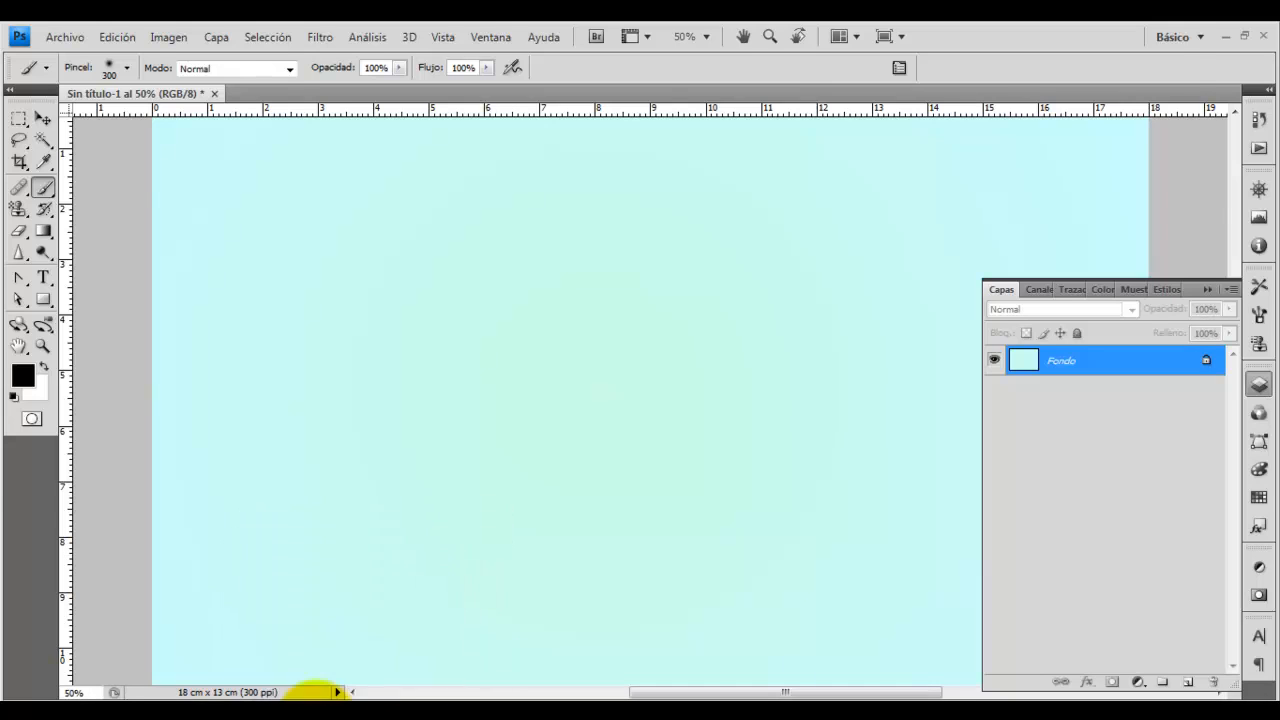
- Switch to Illustrator and blend the upper blue curve with the lower brown curve using 12 specified steps
click(316, 717)
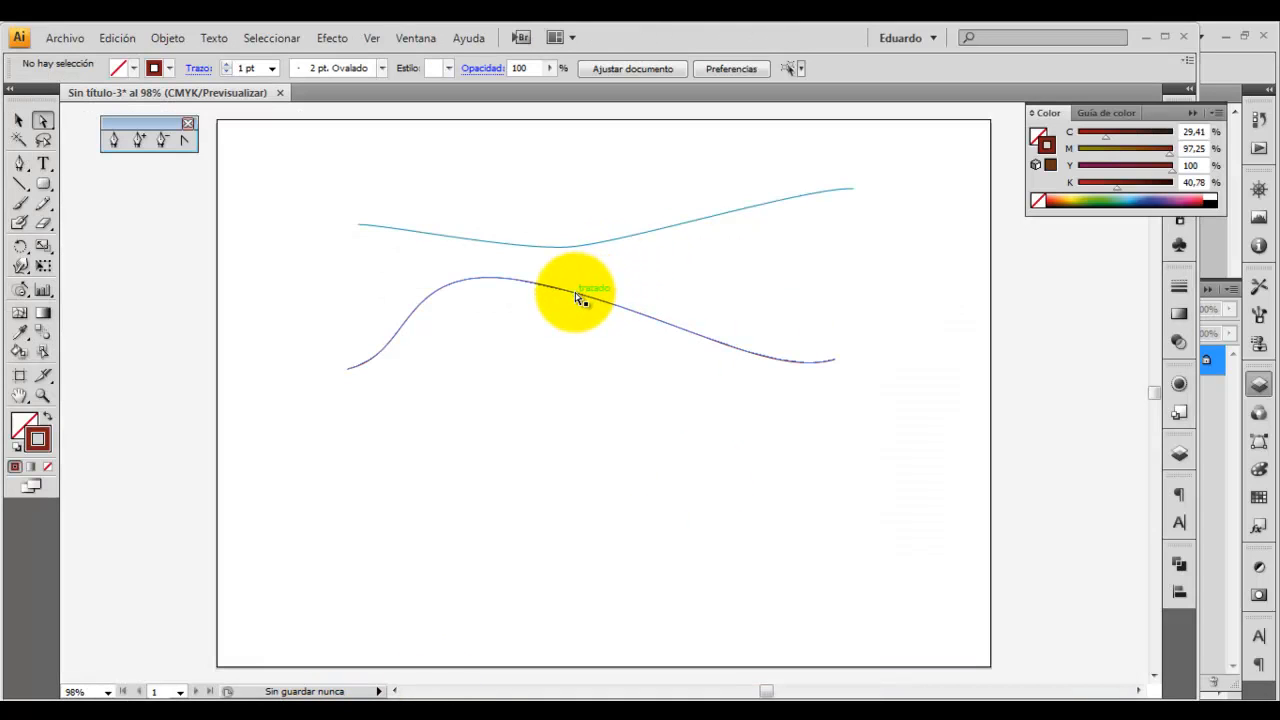
click(601, 249)
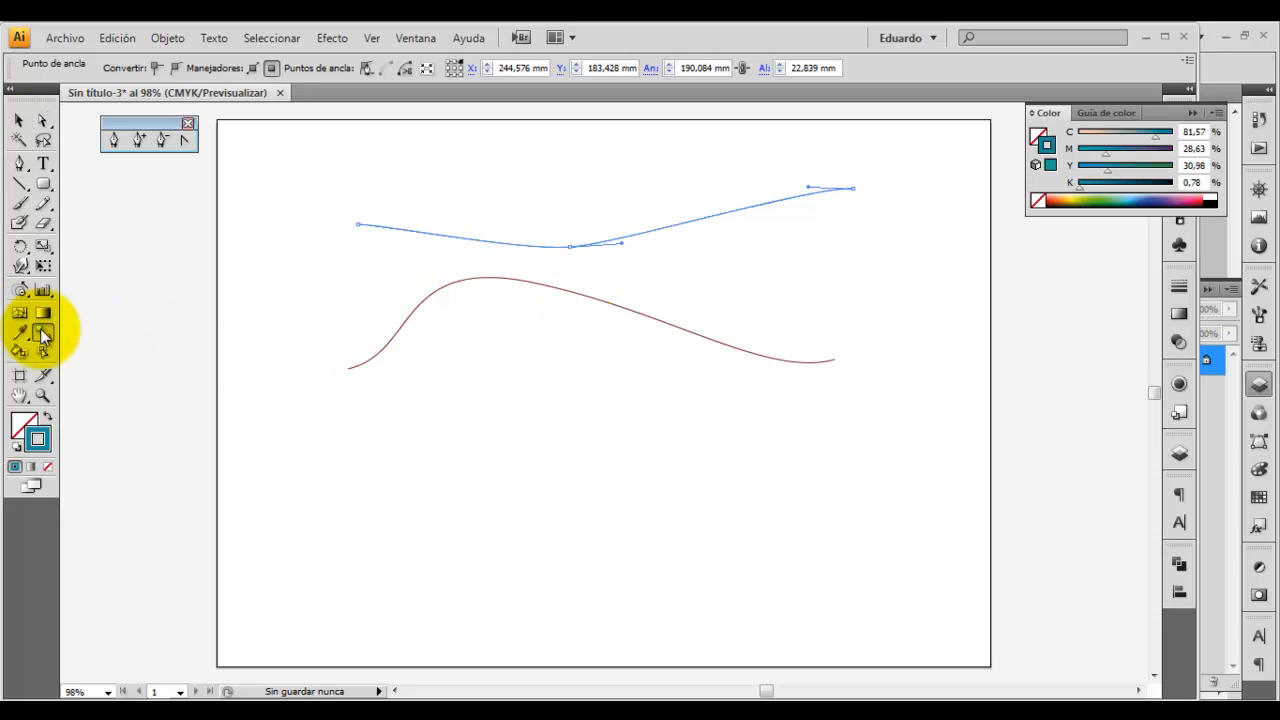
double_click(43, 334)
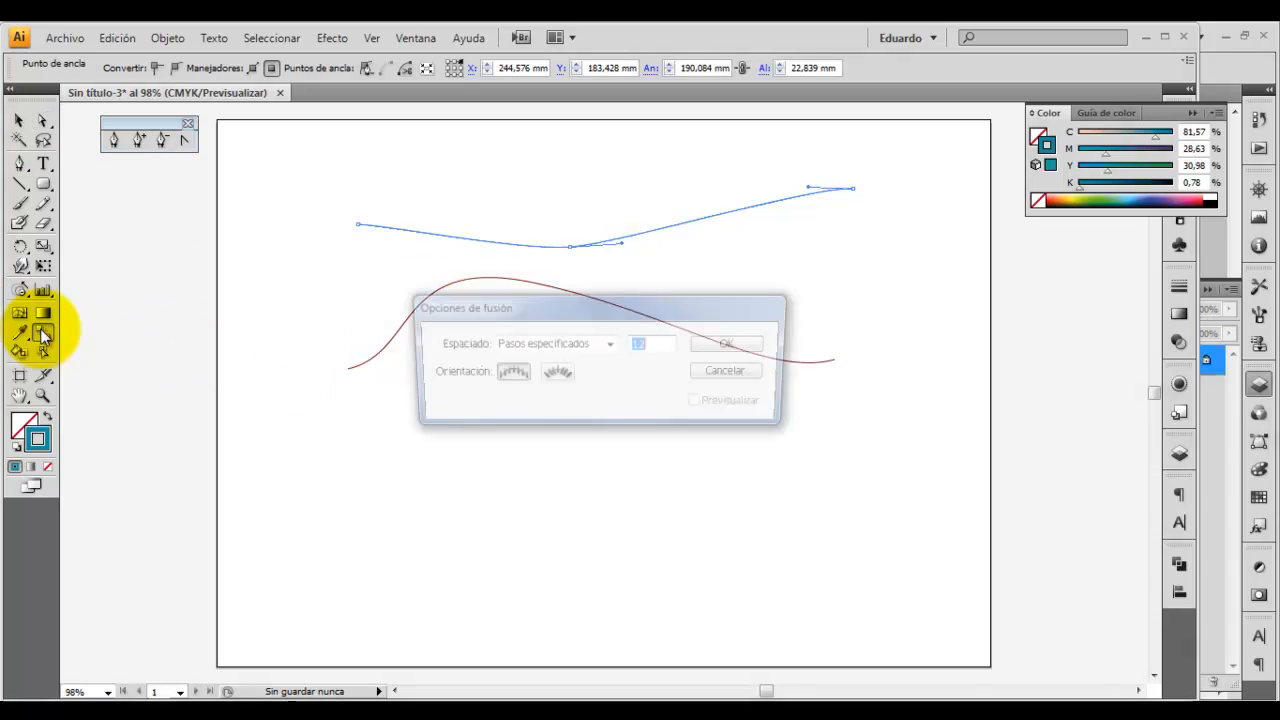
click(729, 345)
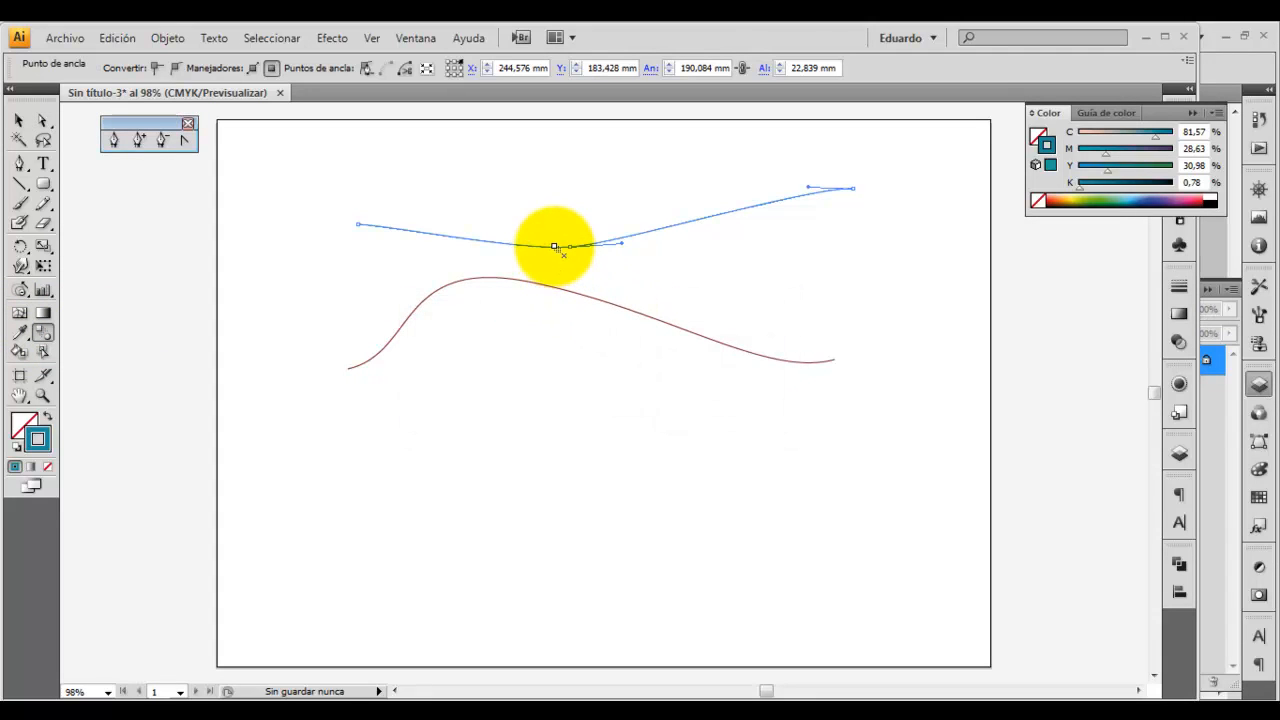
click(544, 284)
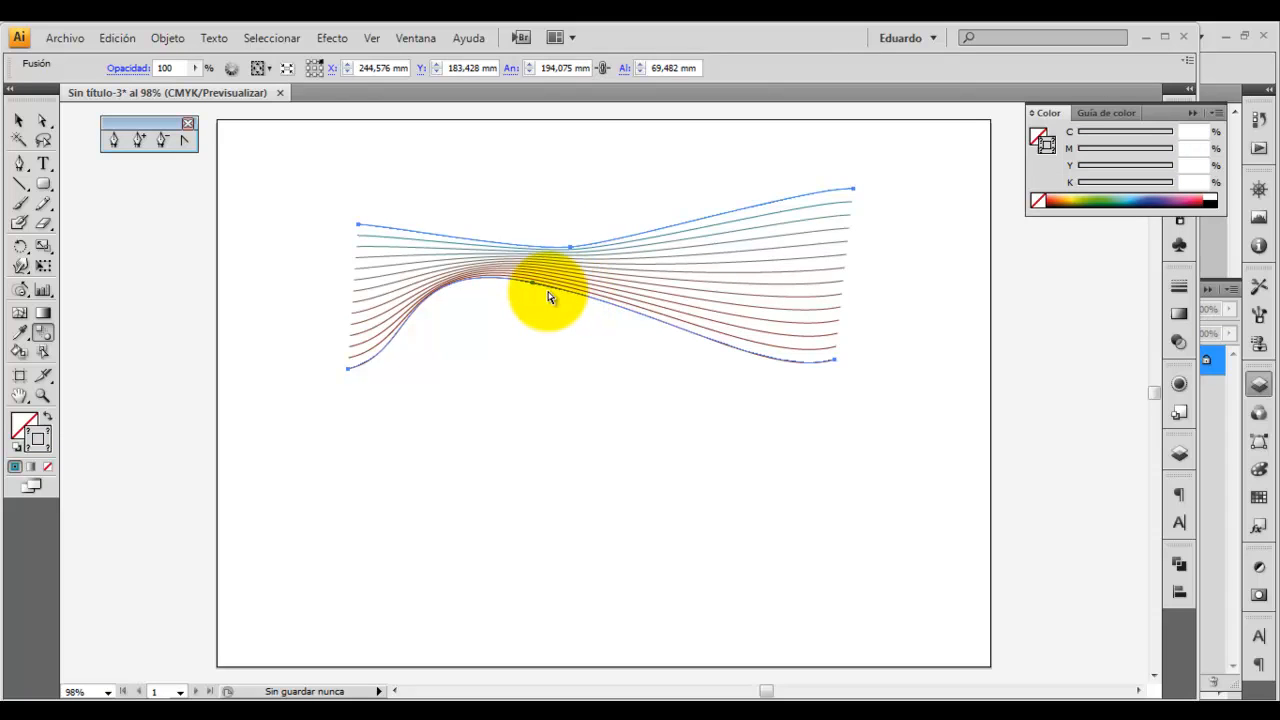
- Copy the blended lines from Illustrator and paste them into the Photoshop document as pixels, keeping the default placement
key(ctrl+s)
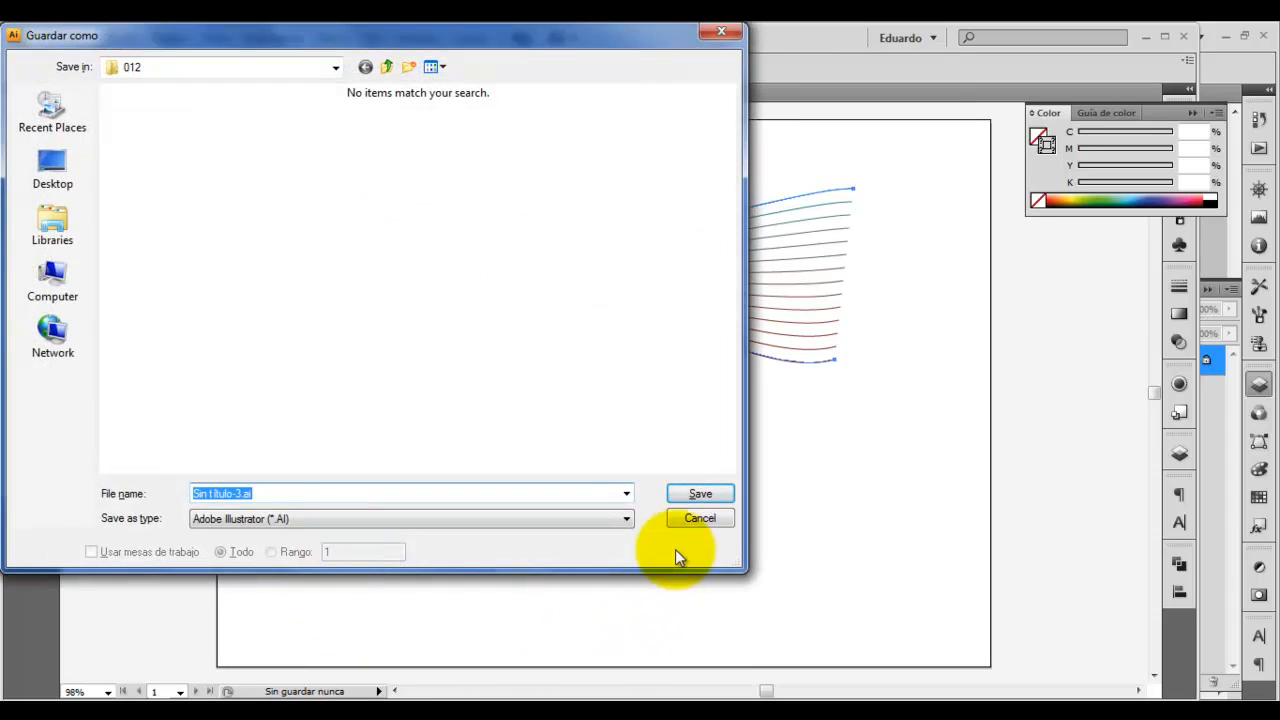
click(699, 519)
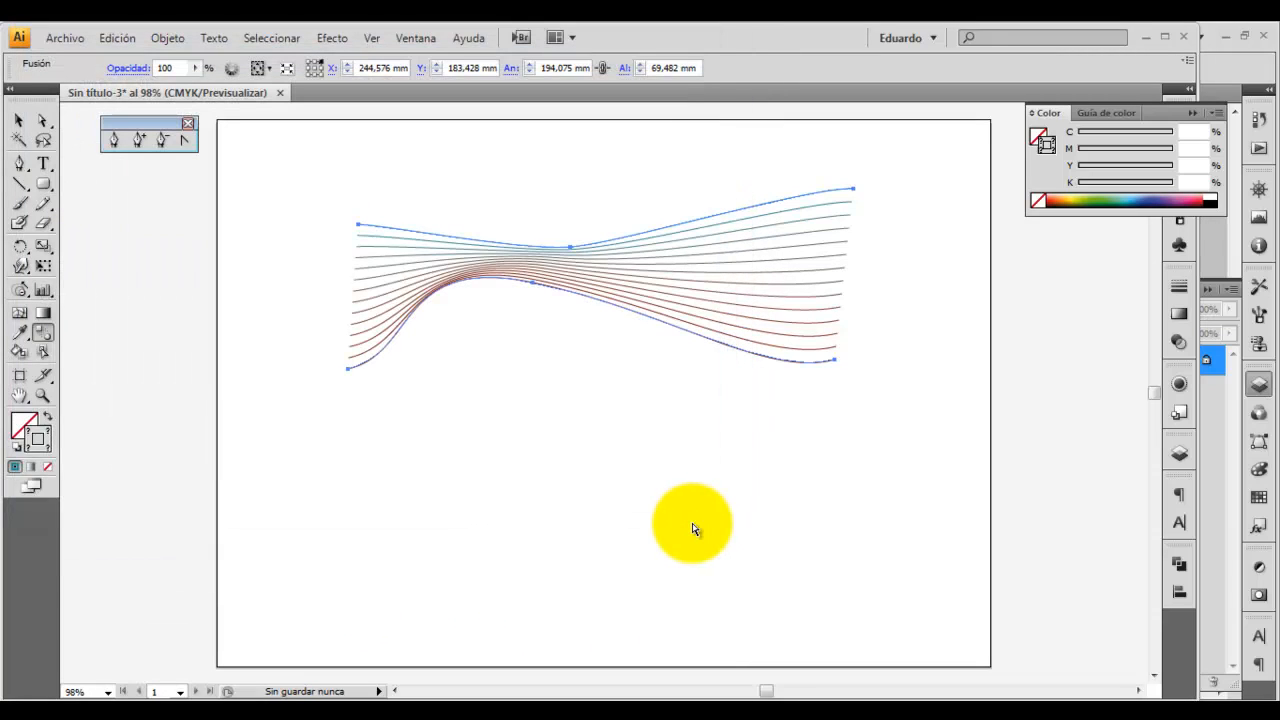
click(386, 711)
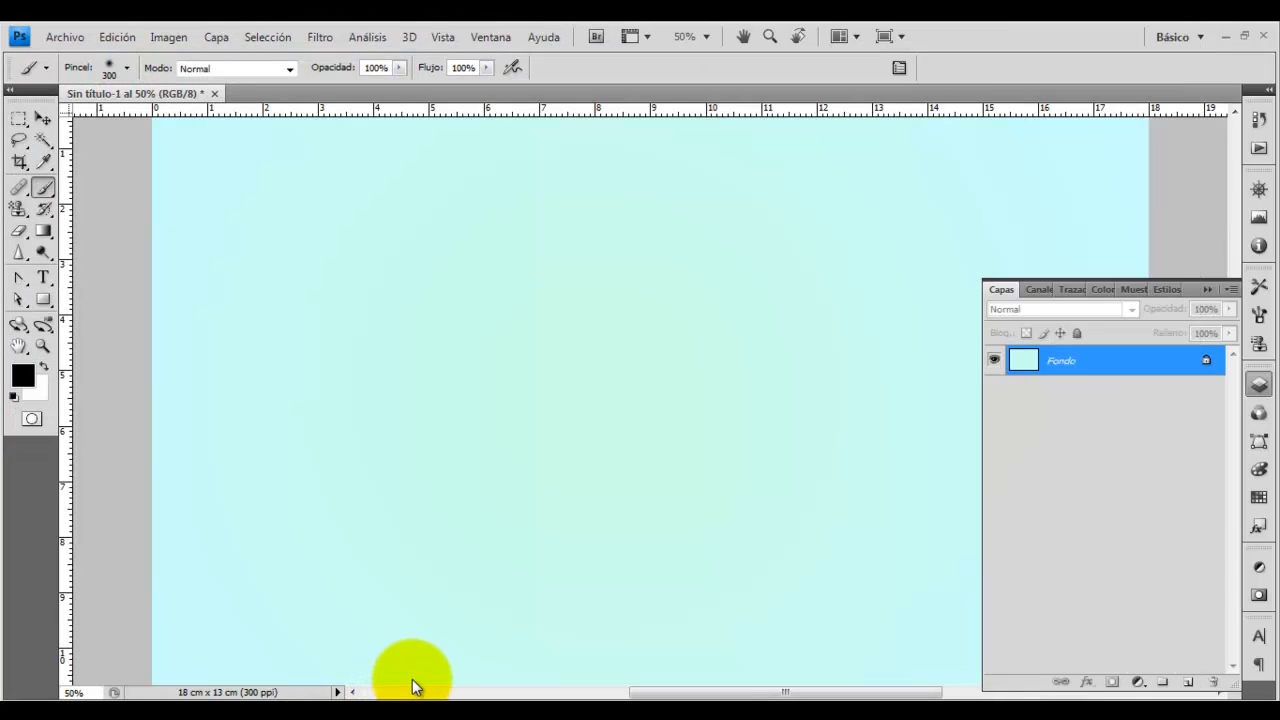
key(ctrl+v)
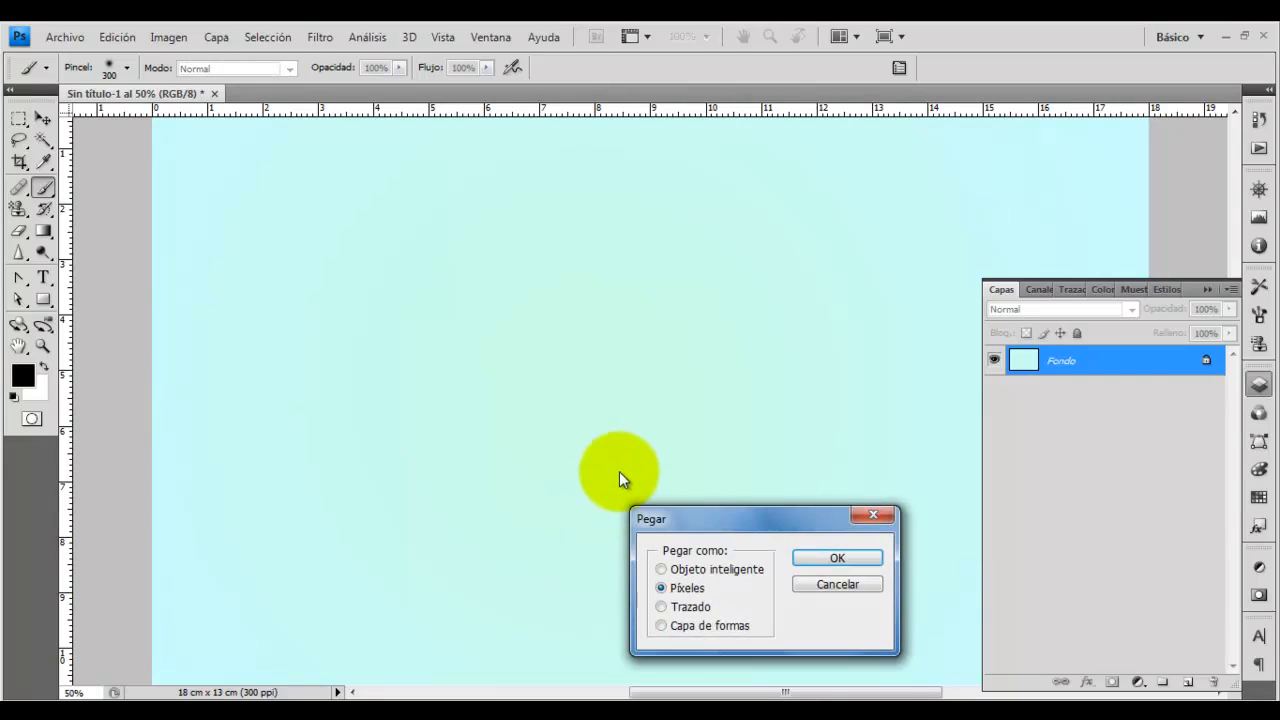
drag(710, 513, 521, 245)
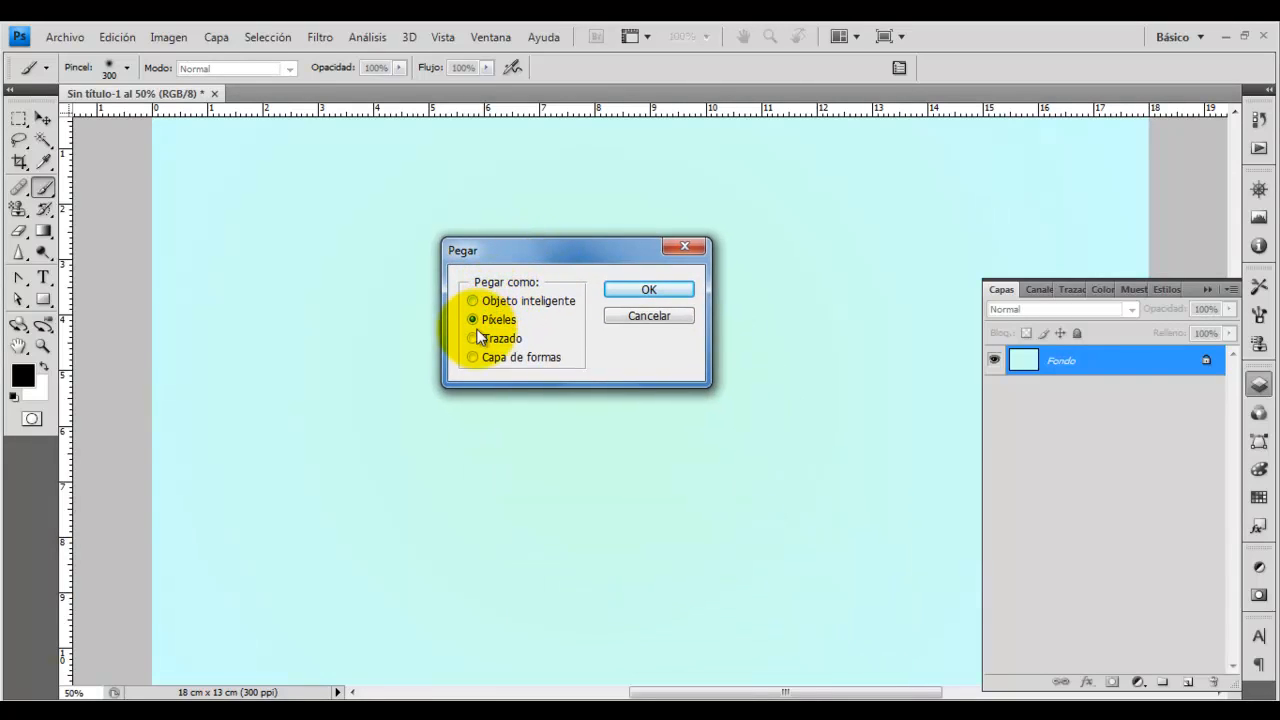
click(650, 290)
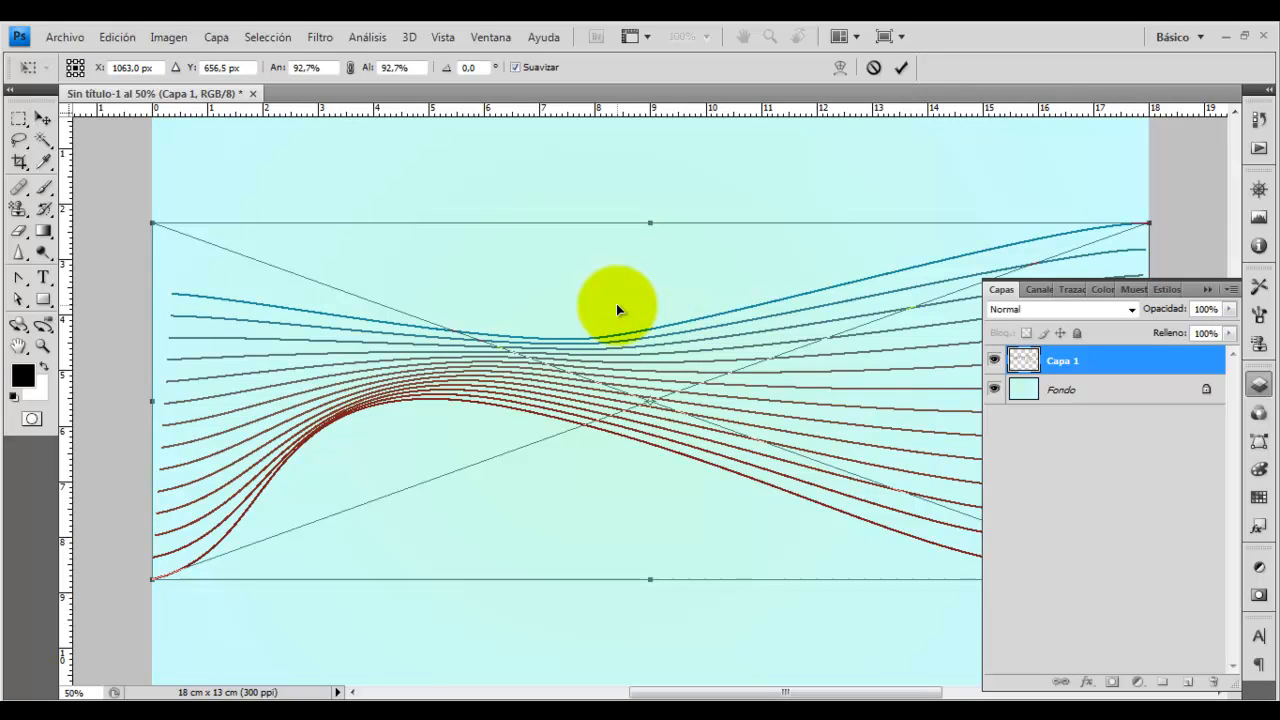
key(Return)
key(b)
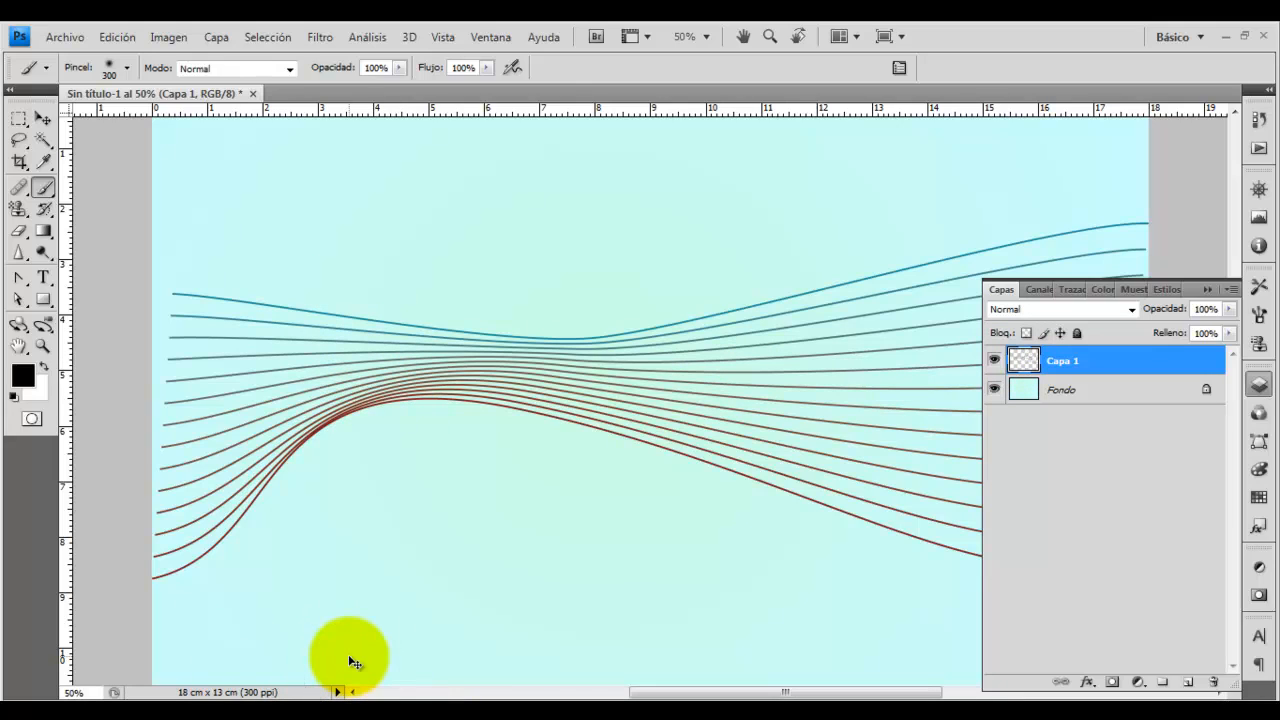
- Paste the blended lines again as a smart object and place them above the pixel copy
key(ctrl+v)
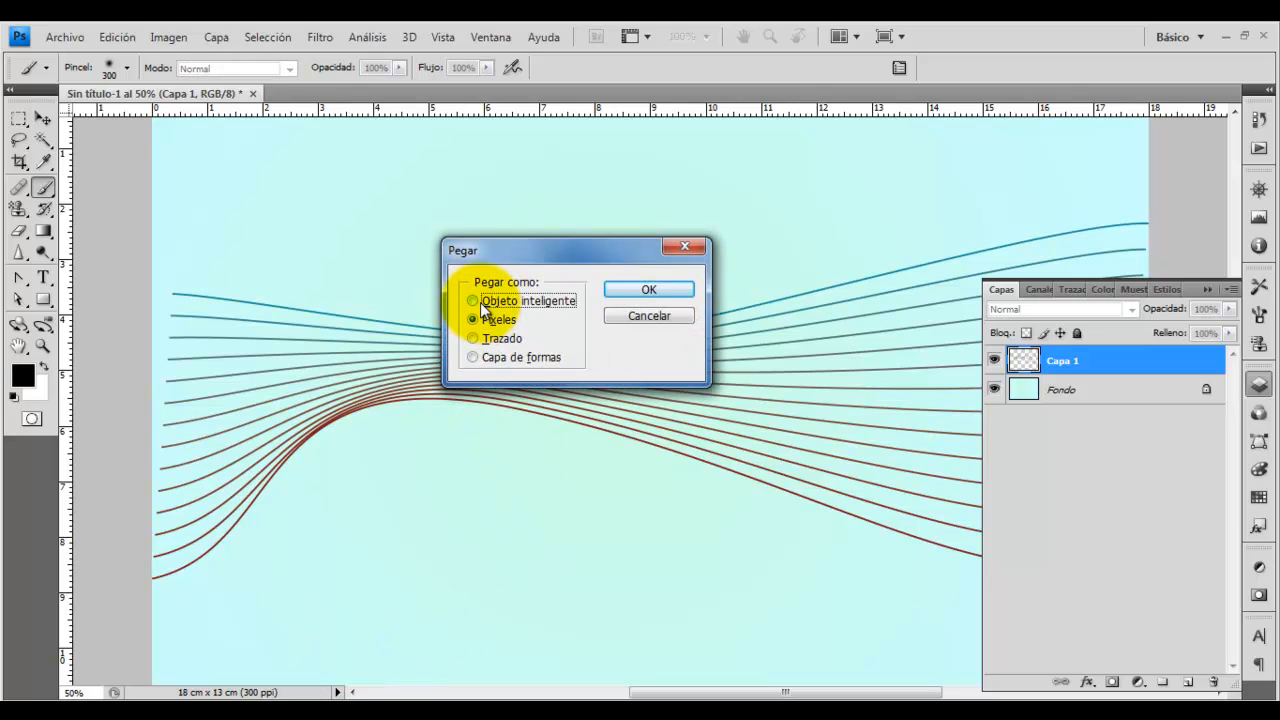
click(481, 303)
click(647, 289)
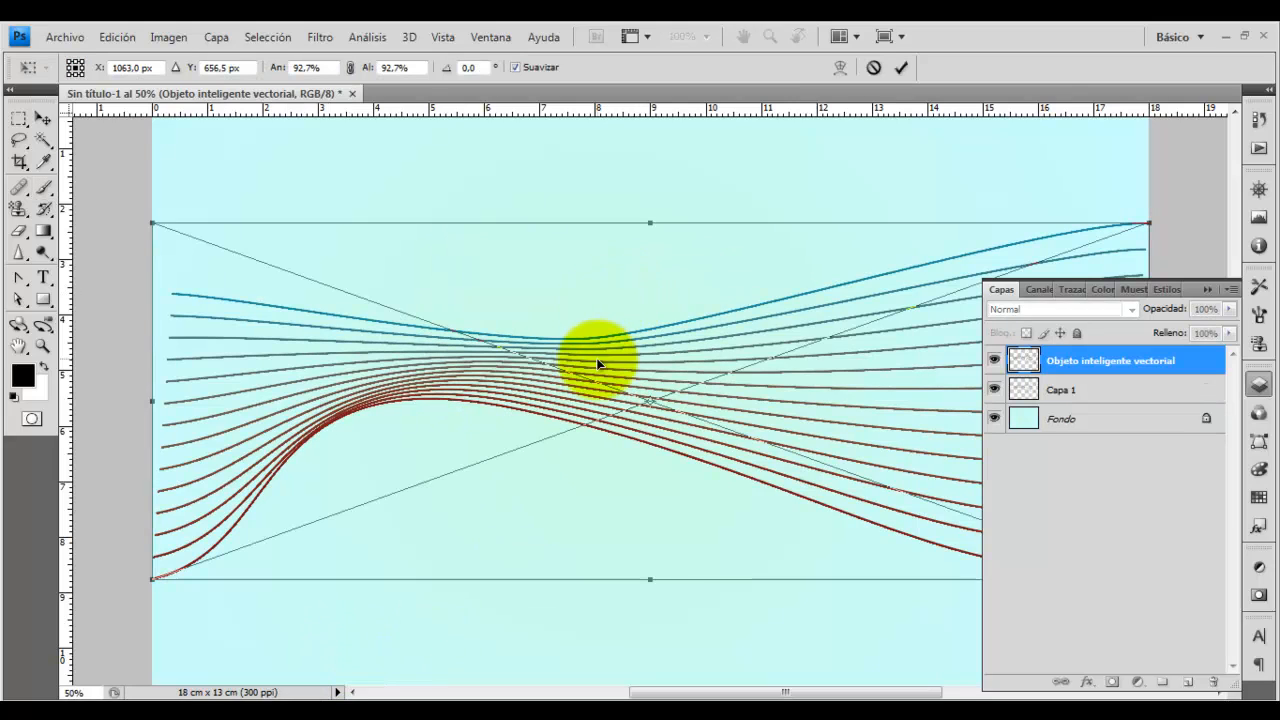
drag(592, 378, 581, 219)
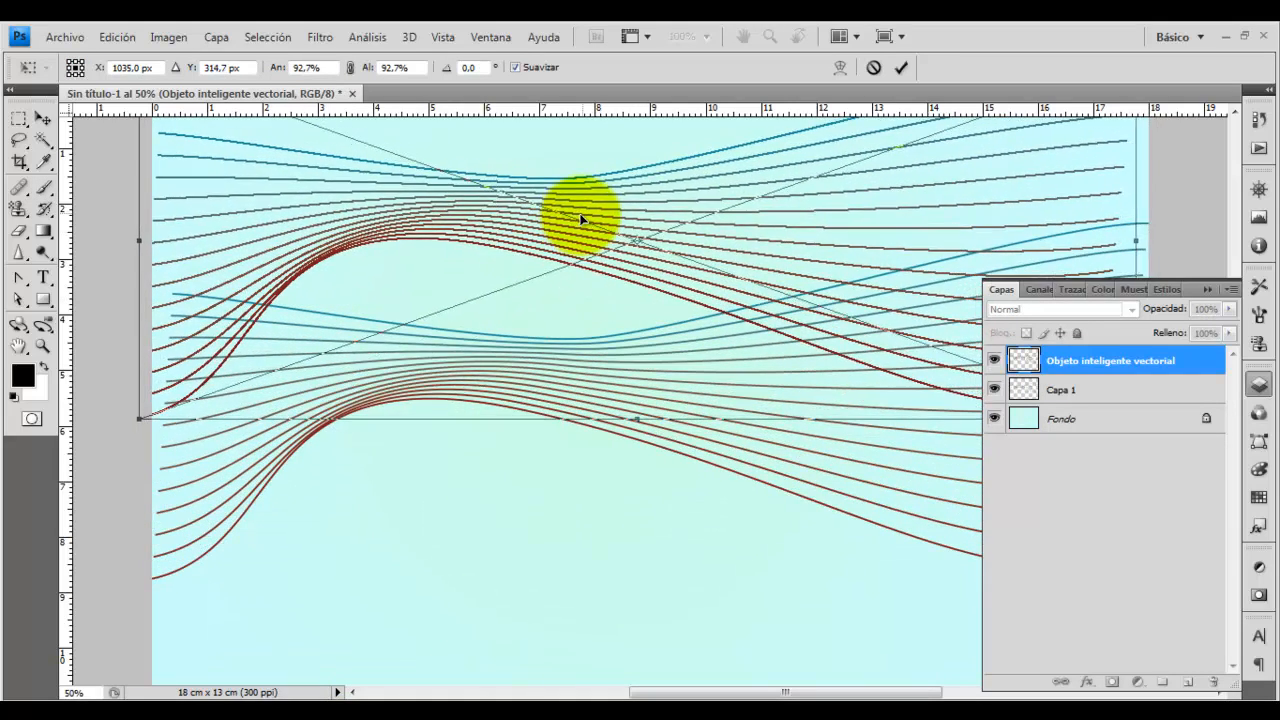
key(Return)
key(b)
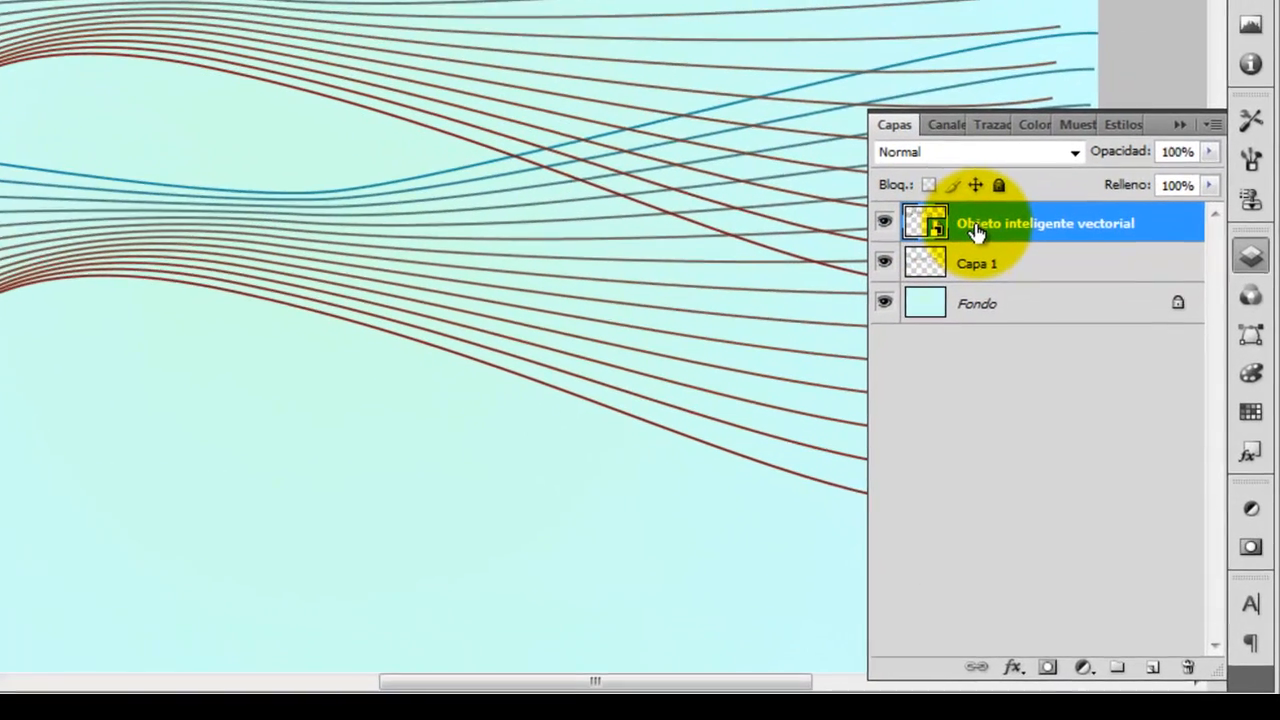
- Shrink the lines on Capa 1 to about 20.7% width and 29.6% height, below the smart object
click(969, 265)
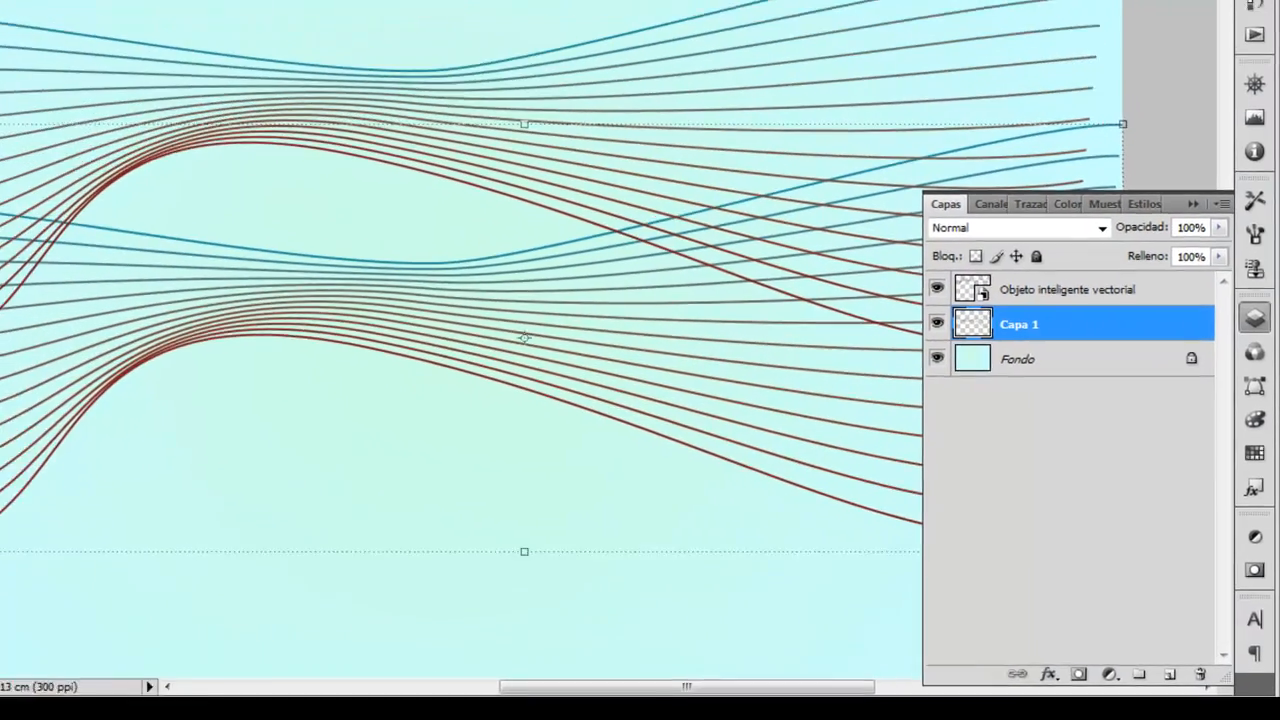
drag(152, 225, 815, 431)
drag(850, 508, 441, 515)
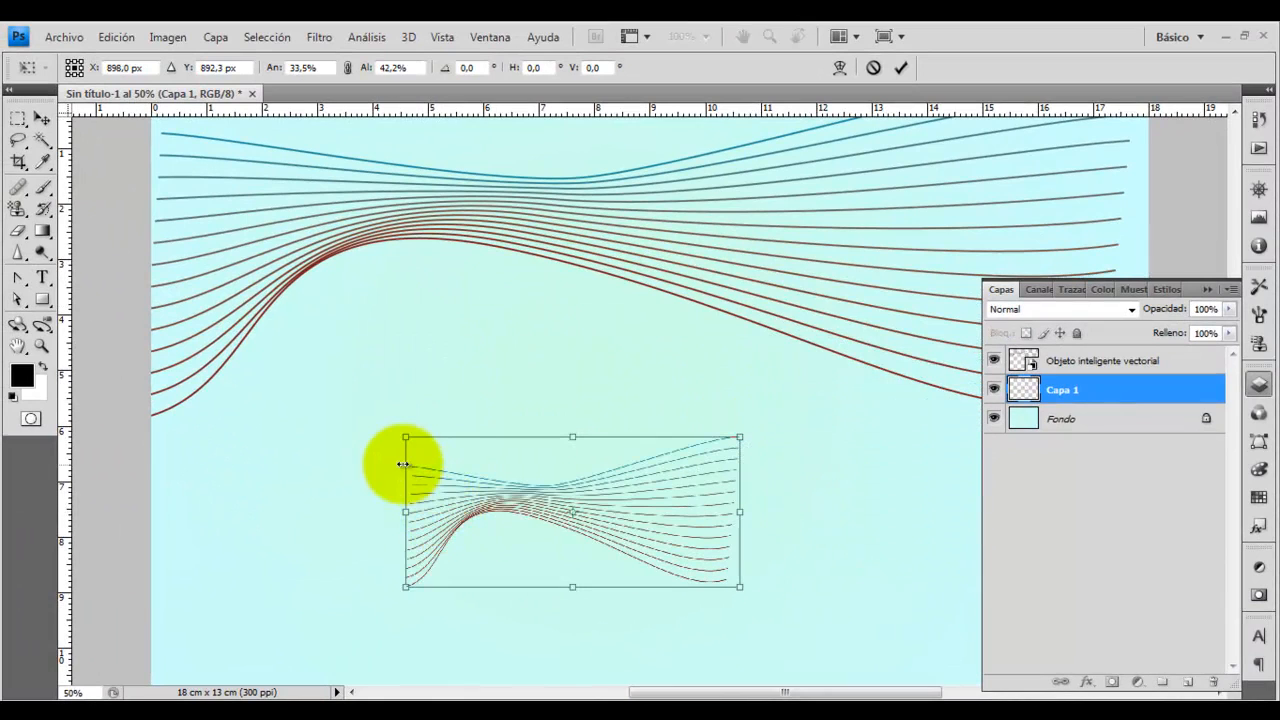
drag(405, 438, 506, 457)
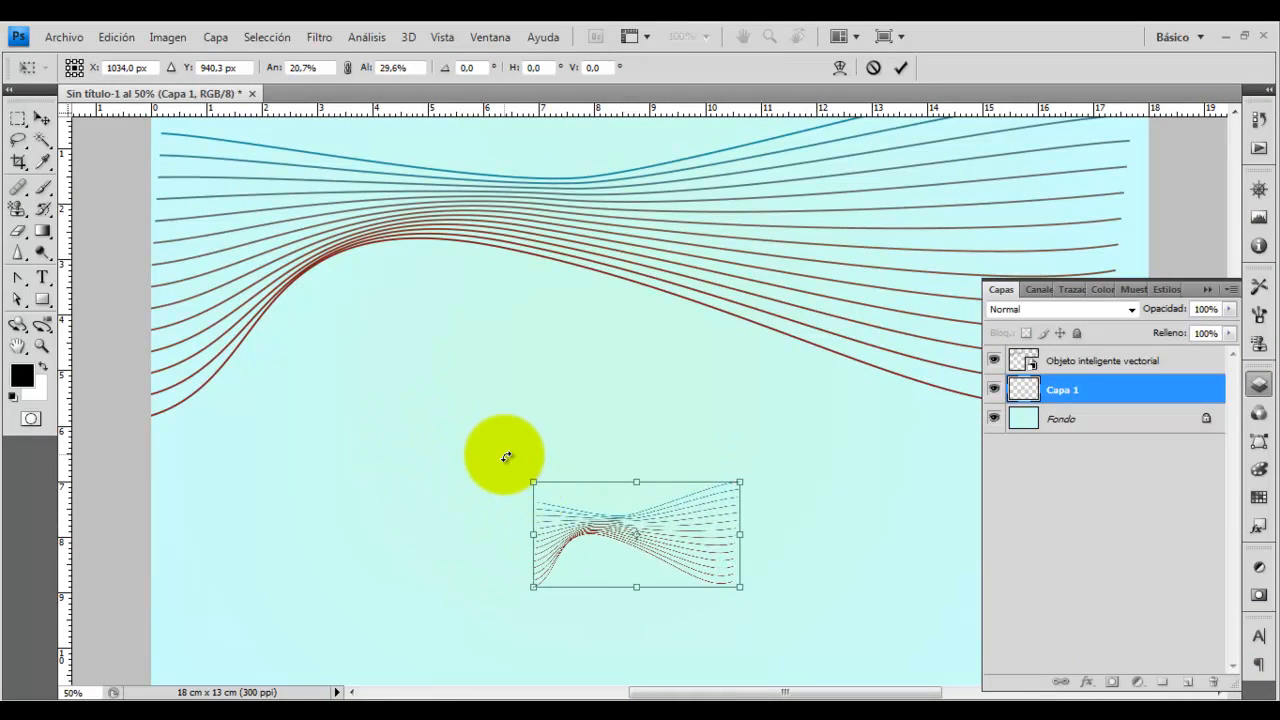
key(Return)
- Enlarge the shrunken lines on Capa 1 to about 547.7% width and 216.4% height
click(517, 483)
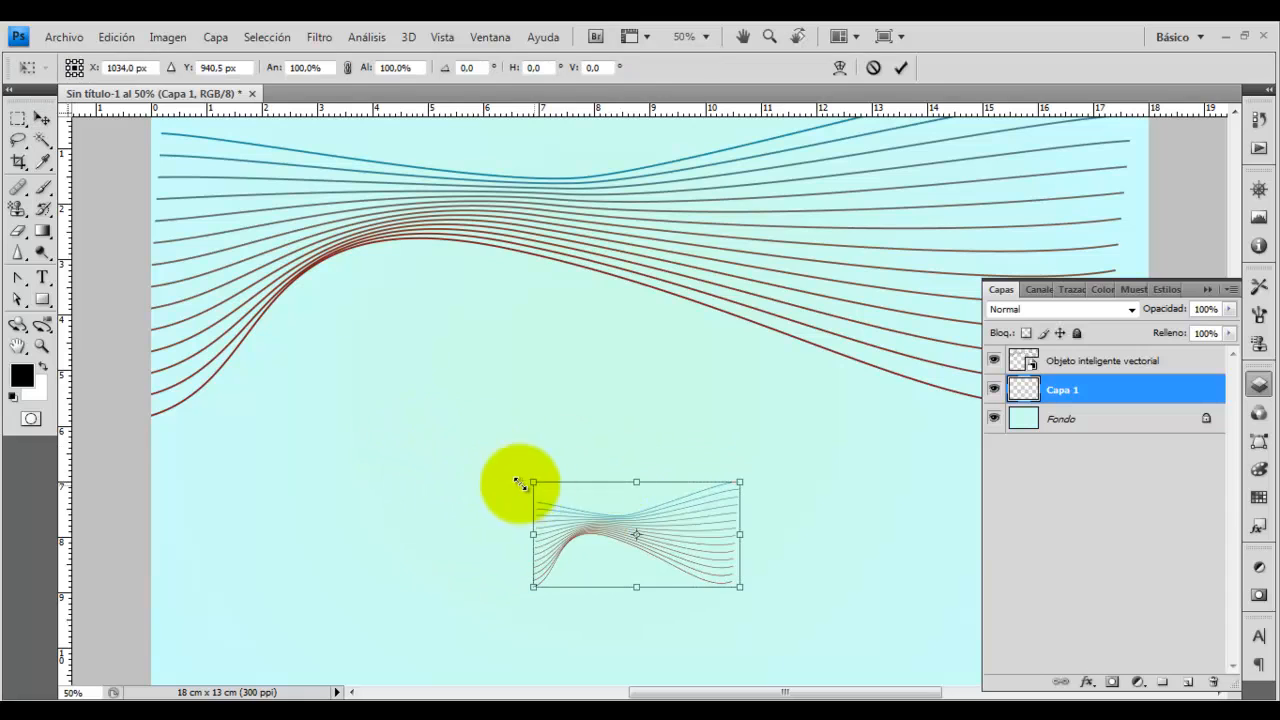
drag(517, 483, 60, 398)
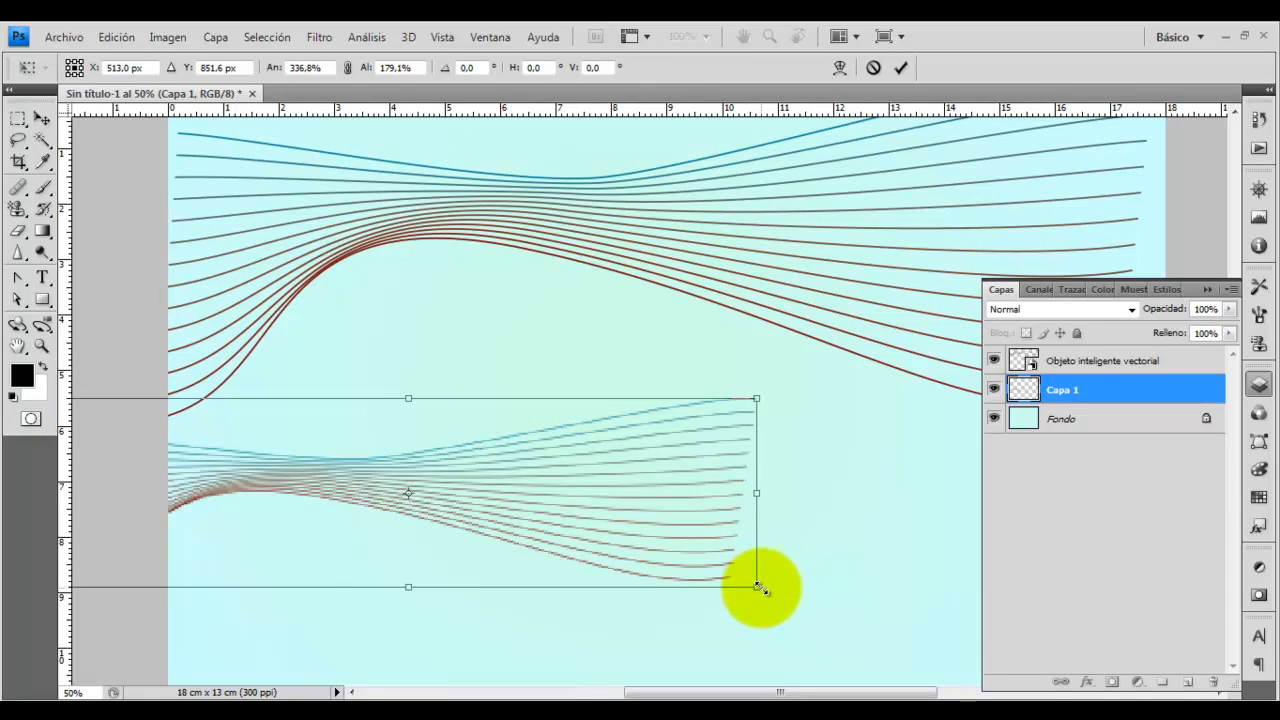
drag(757, 588, 1194, 623)
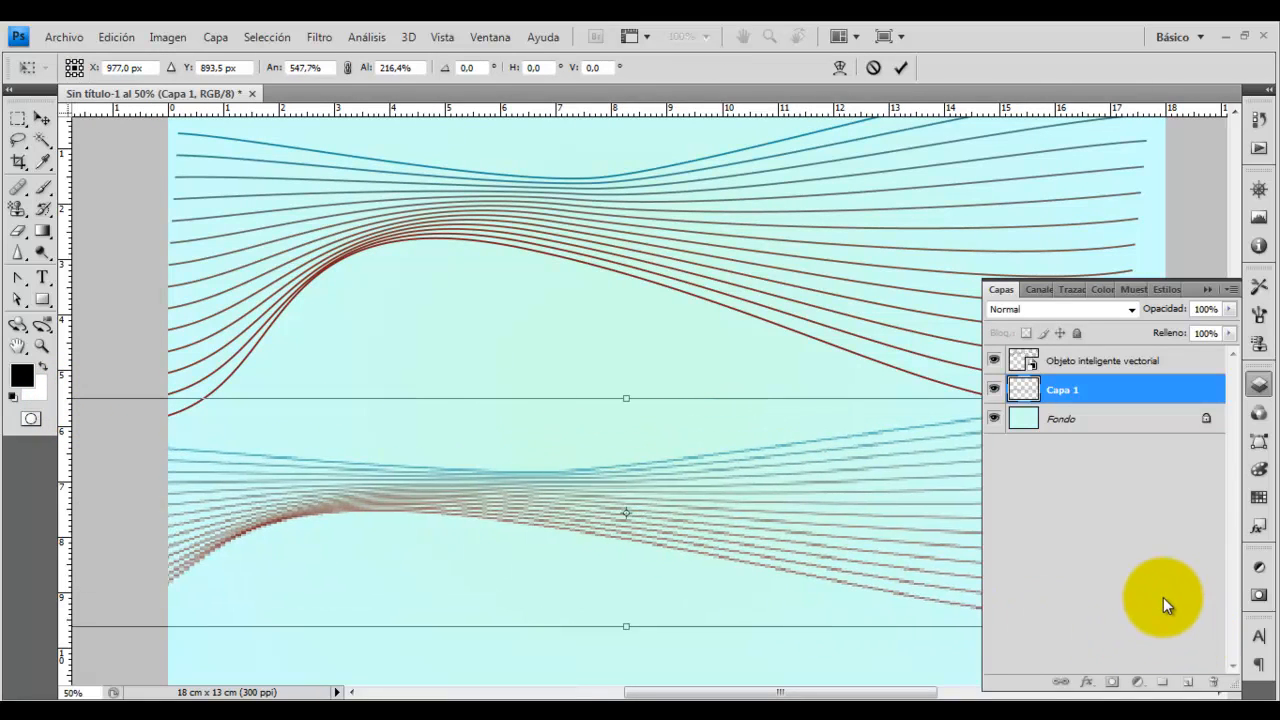
key(Return)
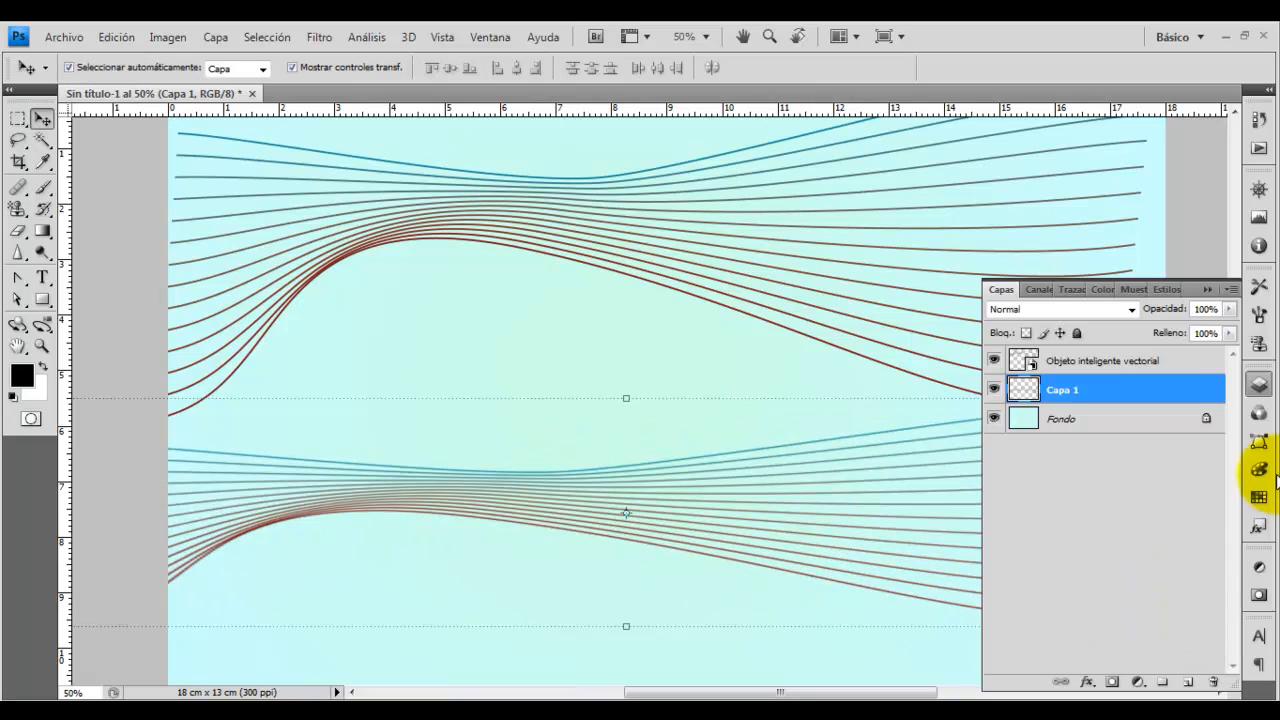
- Narrow the Capa 1 lines to about 47.8% width, stretch them back to about 240%, and place them just below the smart object's lines
drag(249, 533, 528, 508)
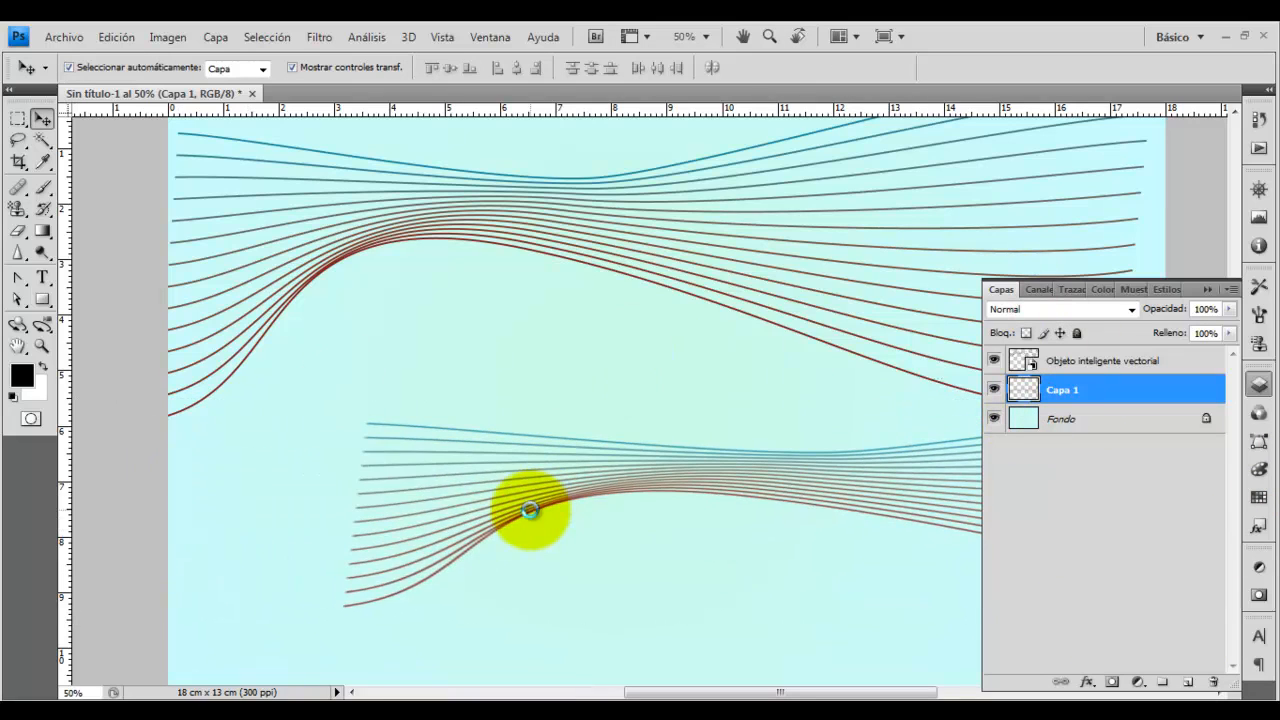
drag(340, 493, 287, 560)
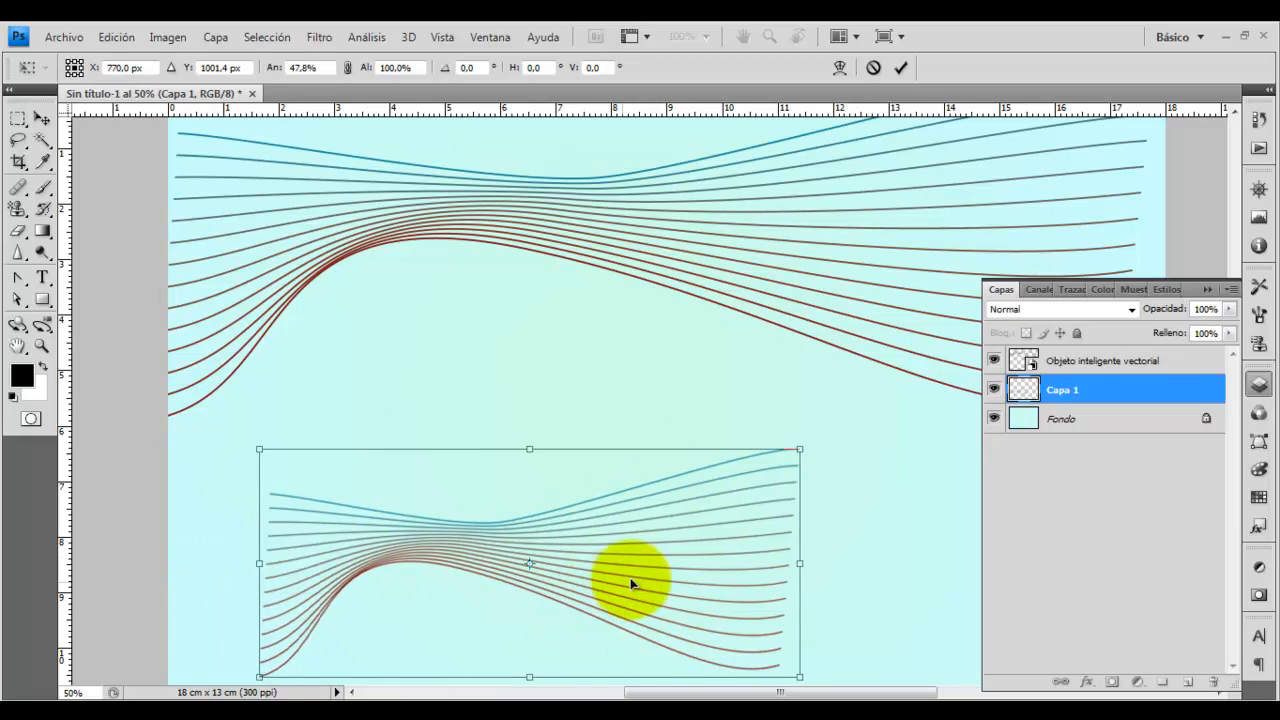
drag(799, 563, 1237, 531)
key(Return)
drag(243, 565, 143, 563)
drag(463, 557, 524, 350)
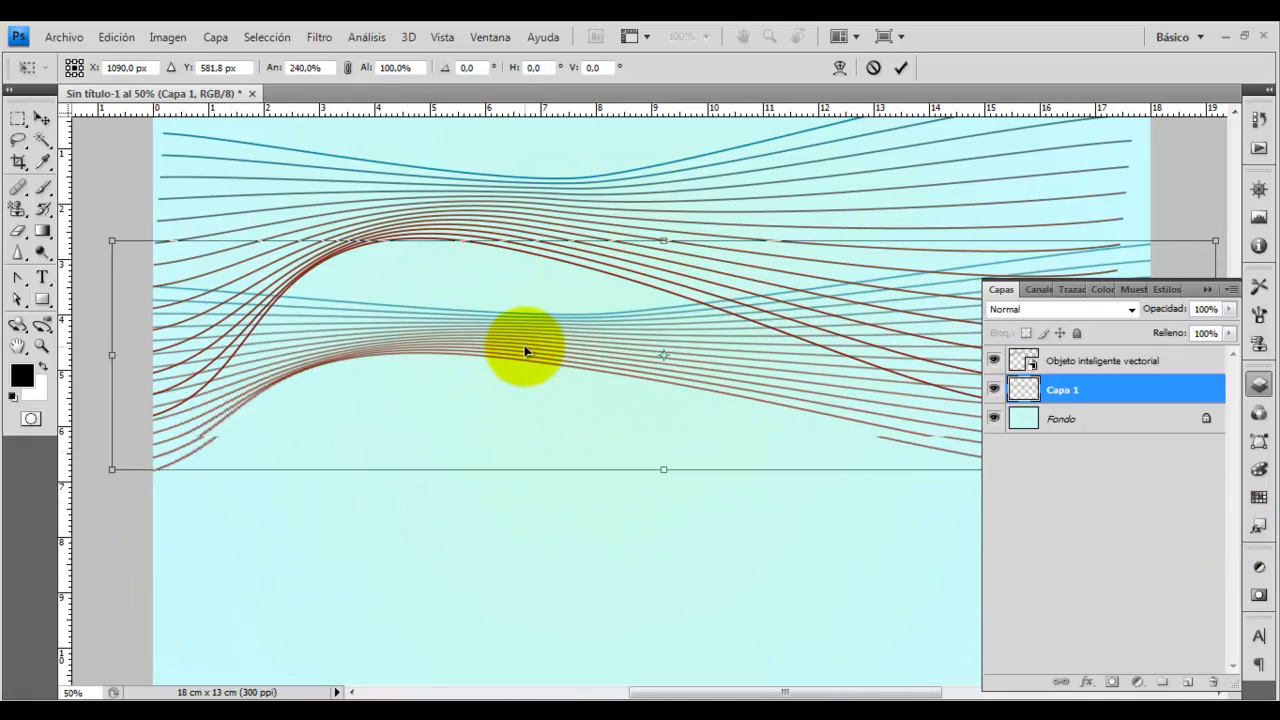
key(Return)
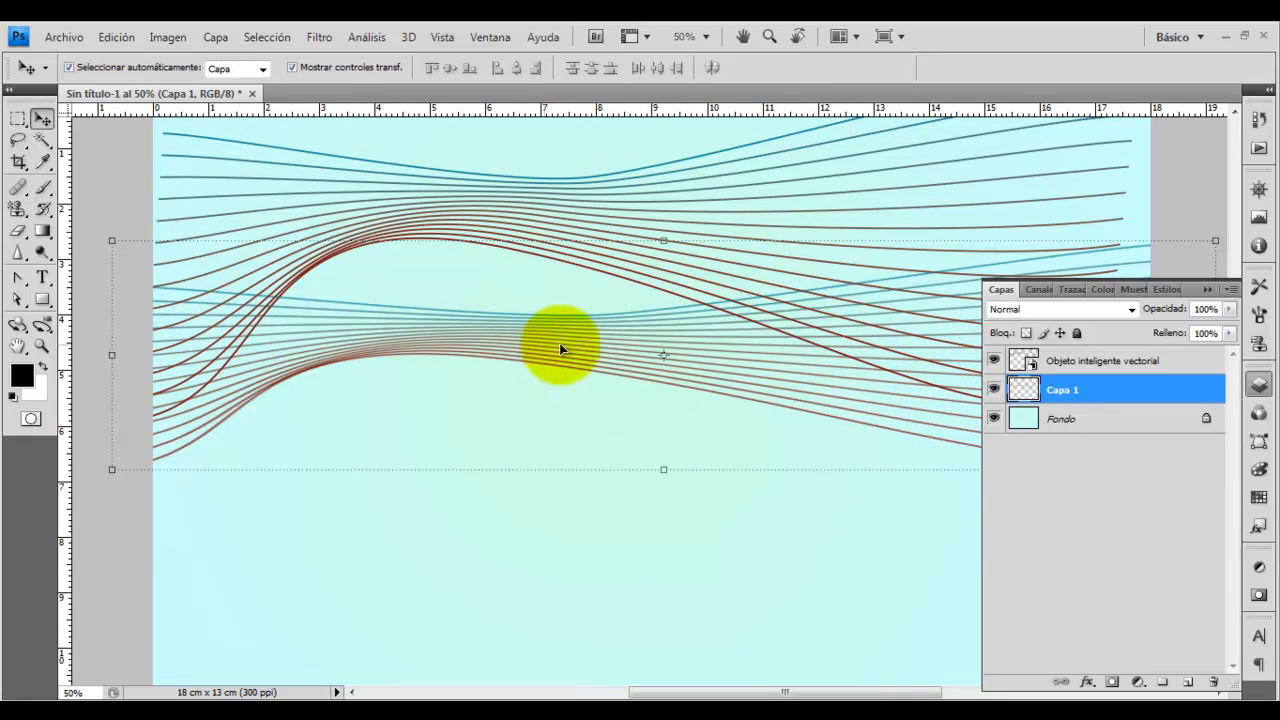
- Narrow the vector smart object's lines to about 30% width and stretch them back across the canvas
drag(556, 347, 567, 291)
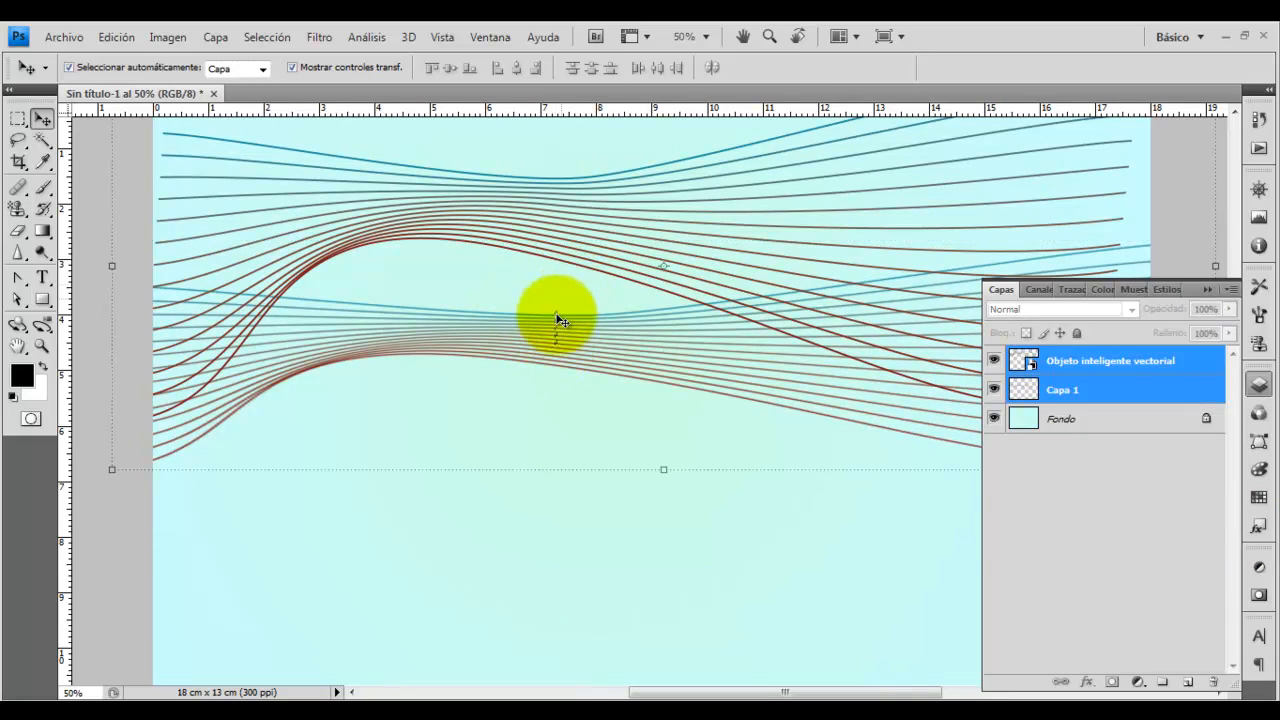
click(560, 213)
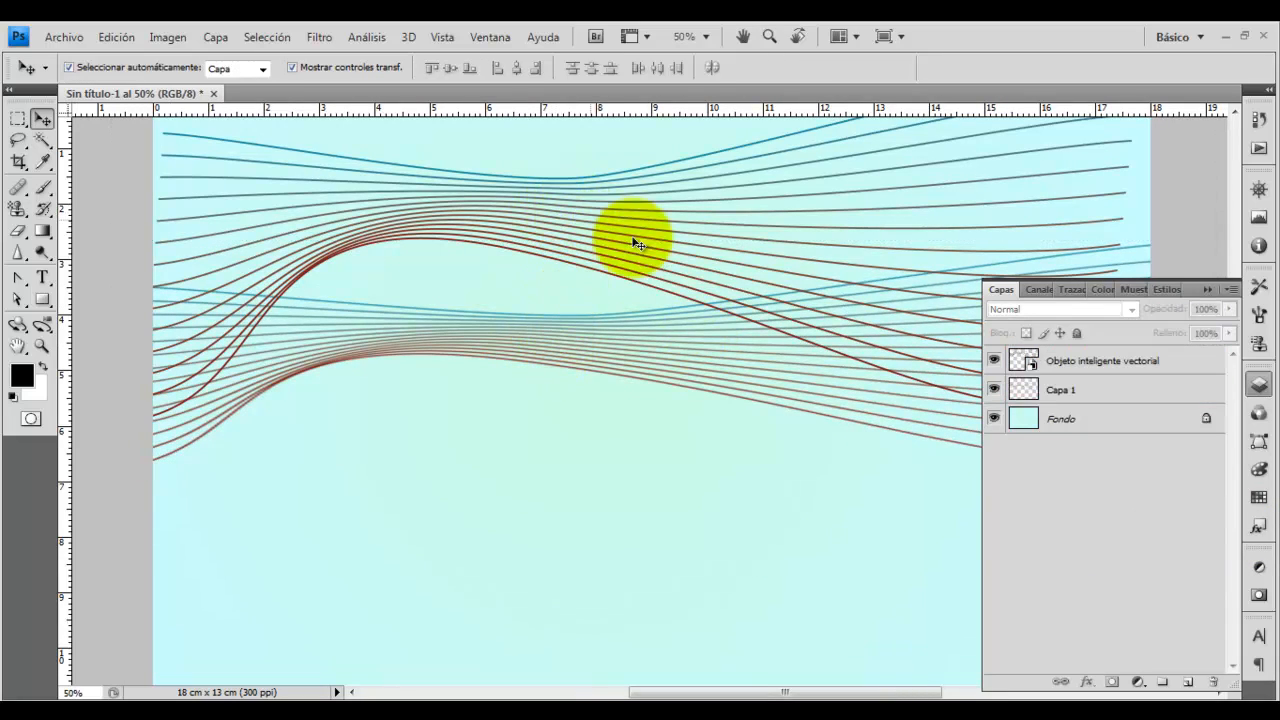
click(1135, 367)
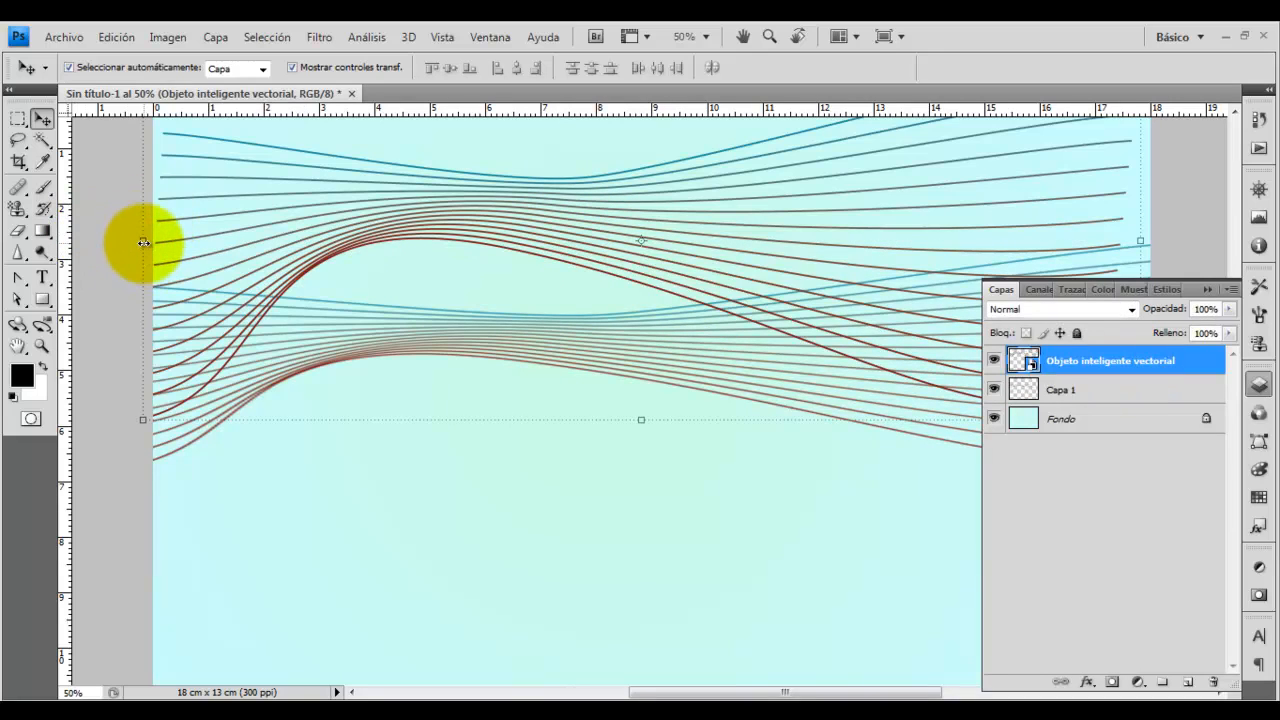
drag(143, 242, 816, 300)
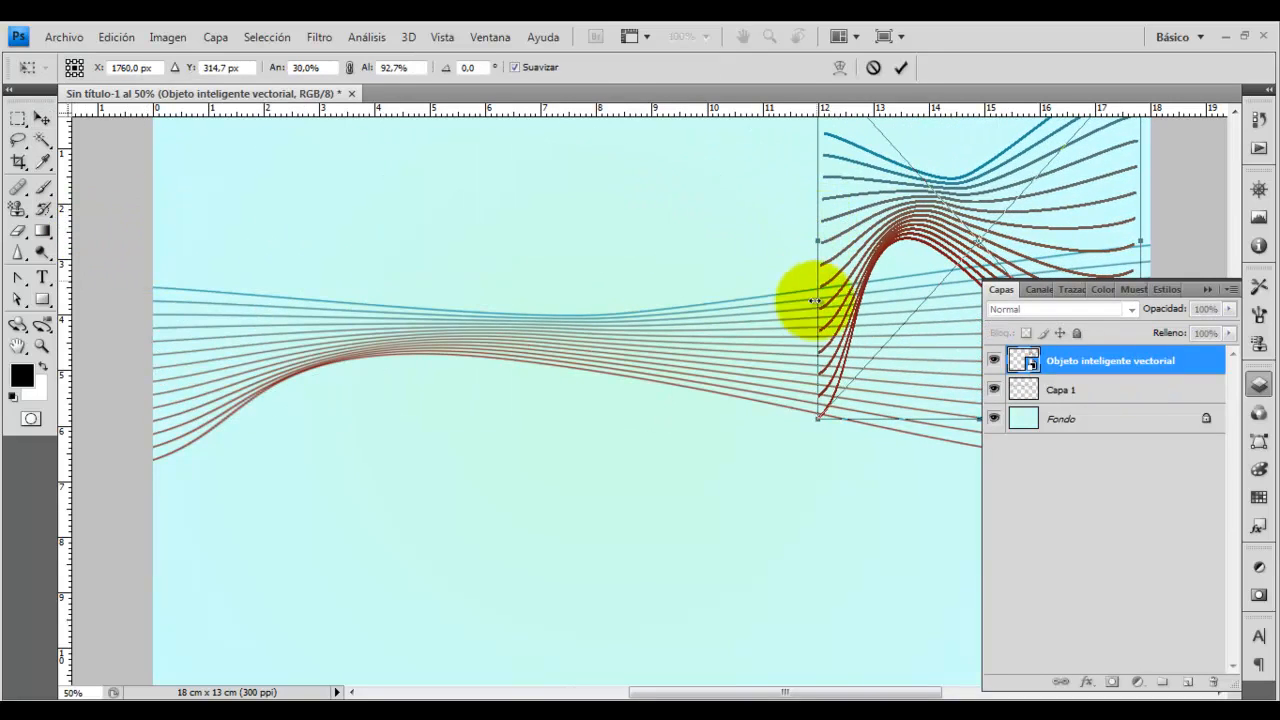
drag(811, 425, 50, 352)
key(Return)
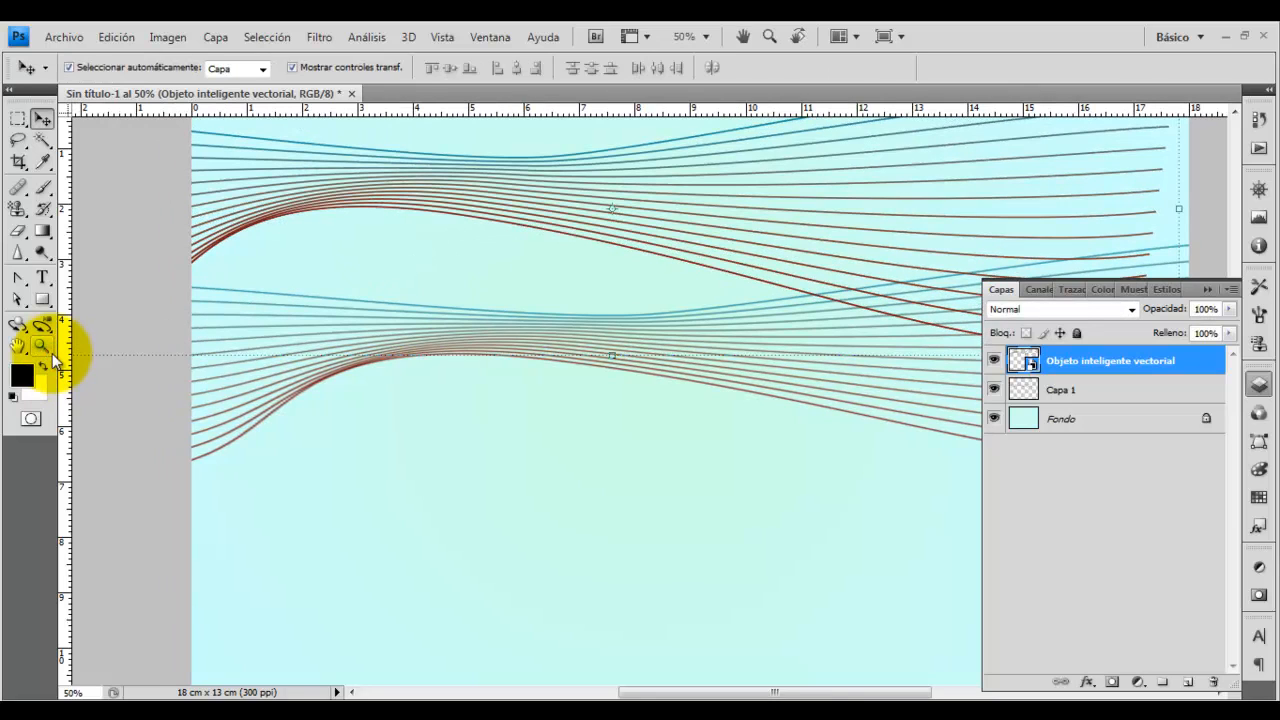
- Zoom to 200% where the two sets of lines cross to compare the sharpness of the pixel and smart object lines
click(41, 345)
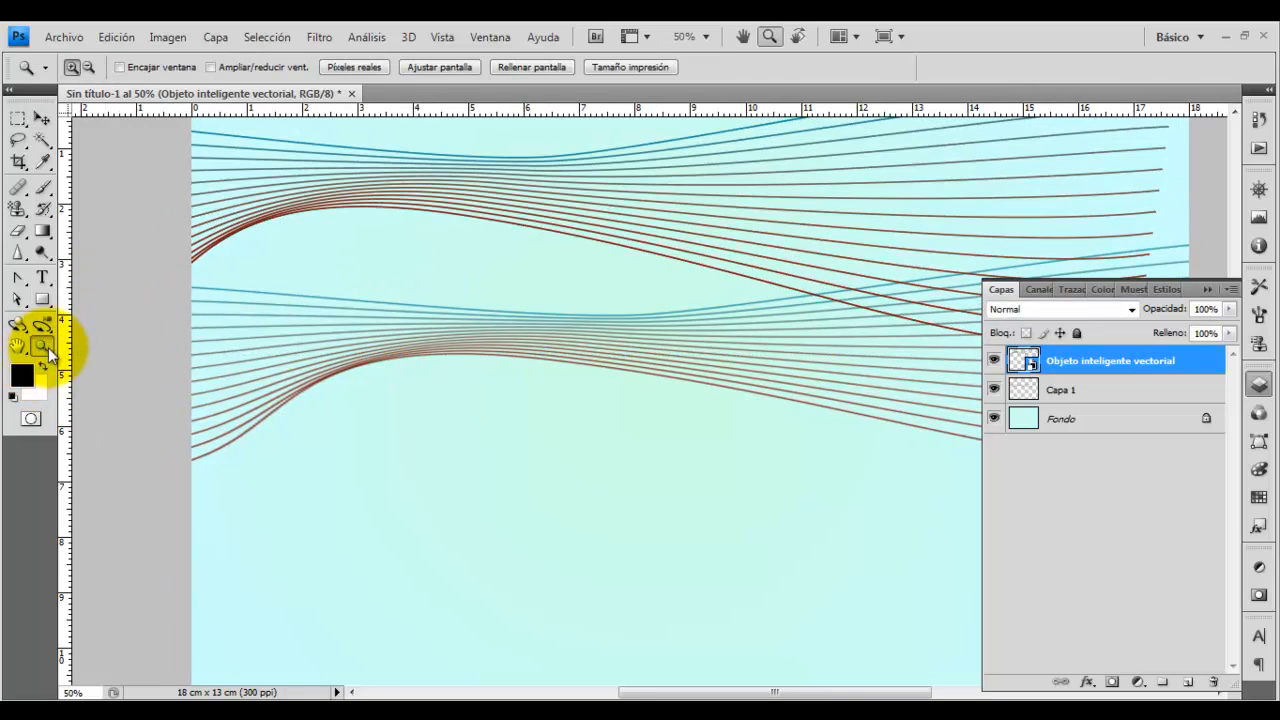
click(824, 306)
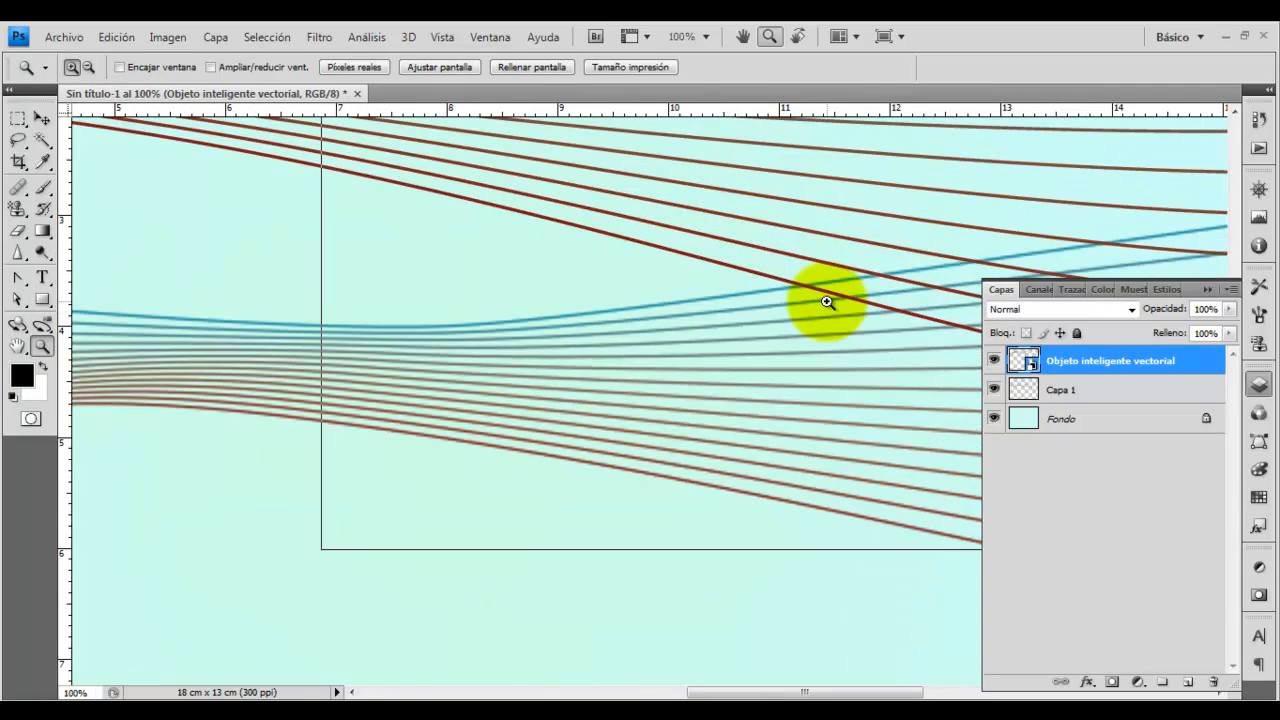
click(827, 302)
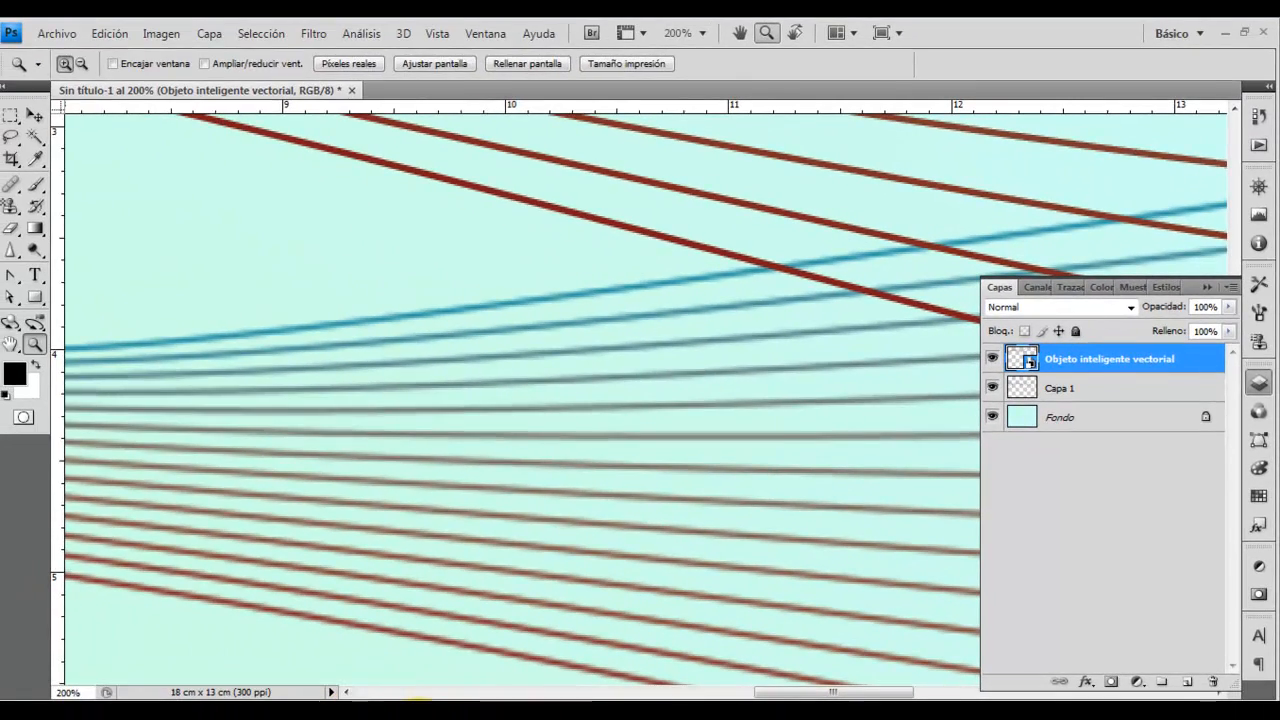
- Switch to the Word document clase 14 2c.doc, review the "Se pixela" row of the comparison table, and return to Photoshop
click(418, 717)
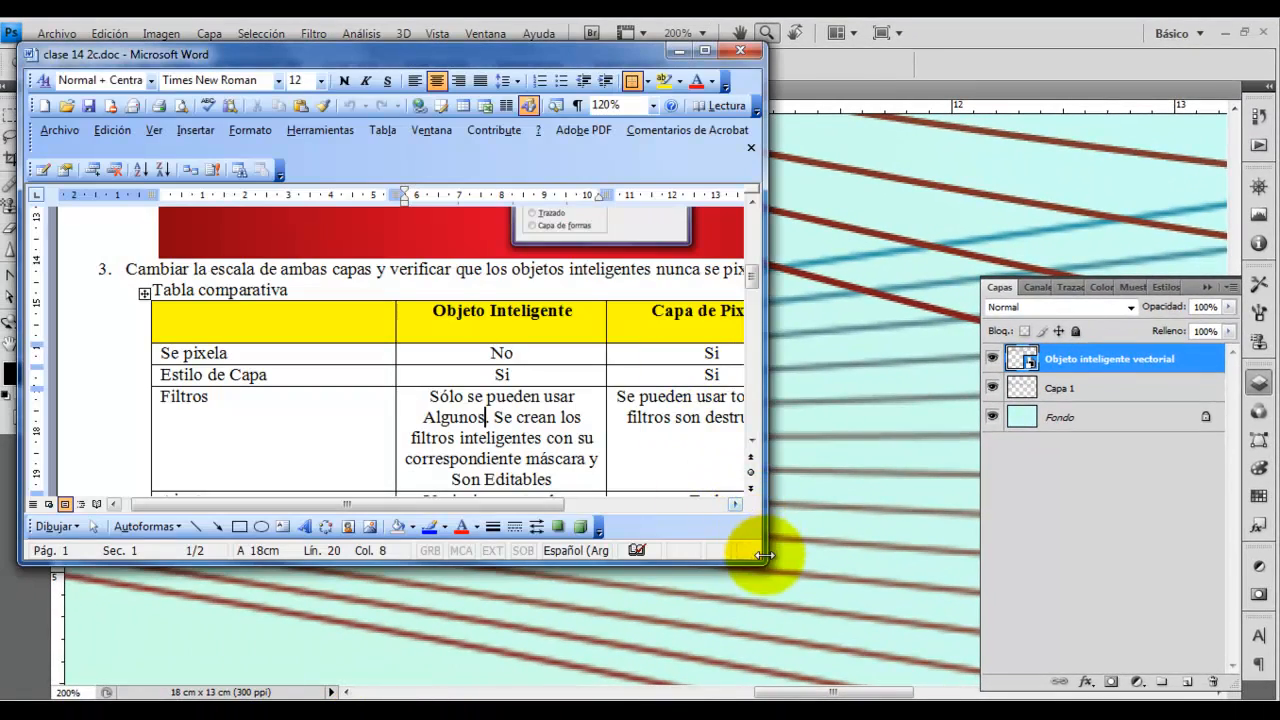
drag(766, 563, 1003, 548)
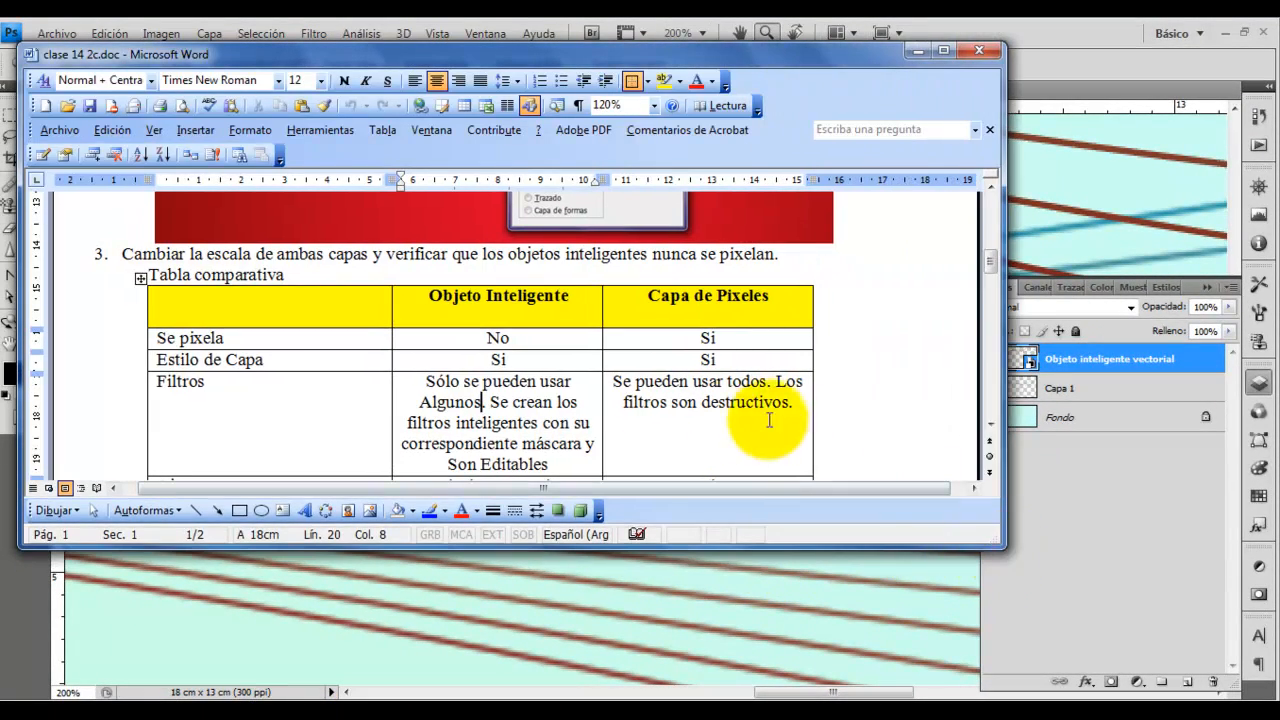
drag(157, 338, 329, 336)
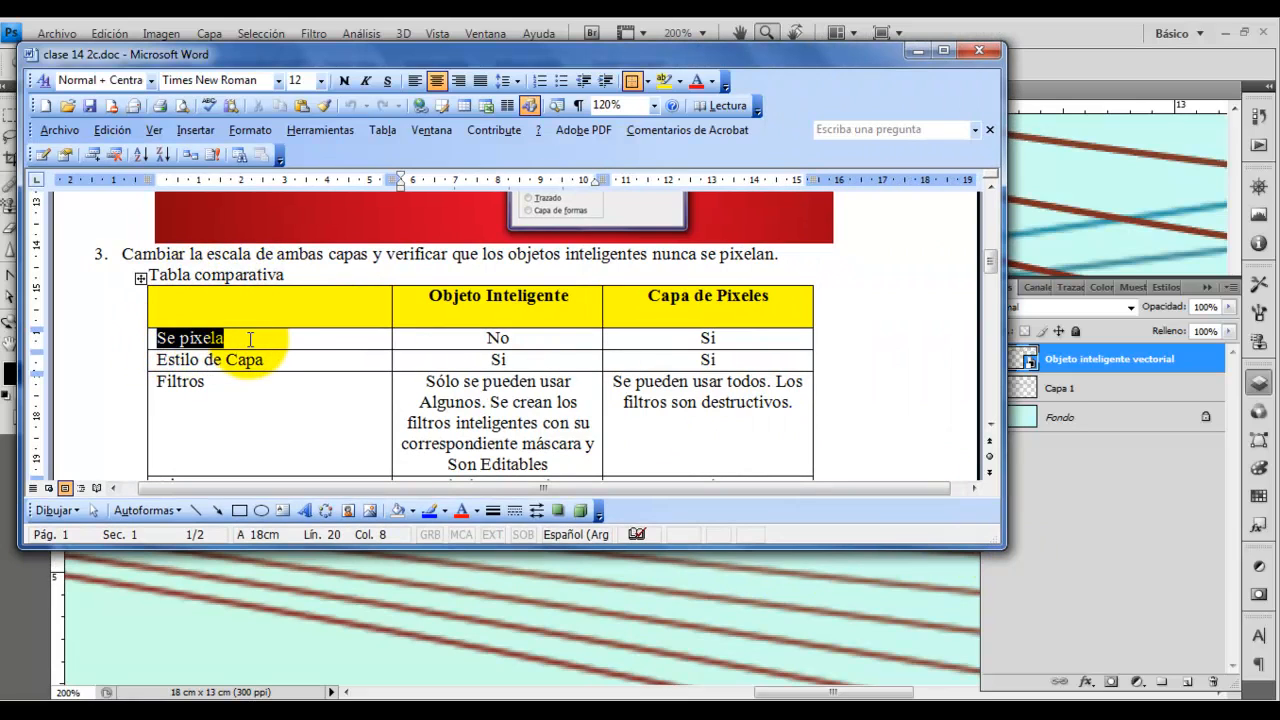
drag(476, 337, 516, 337)
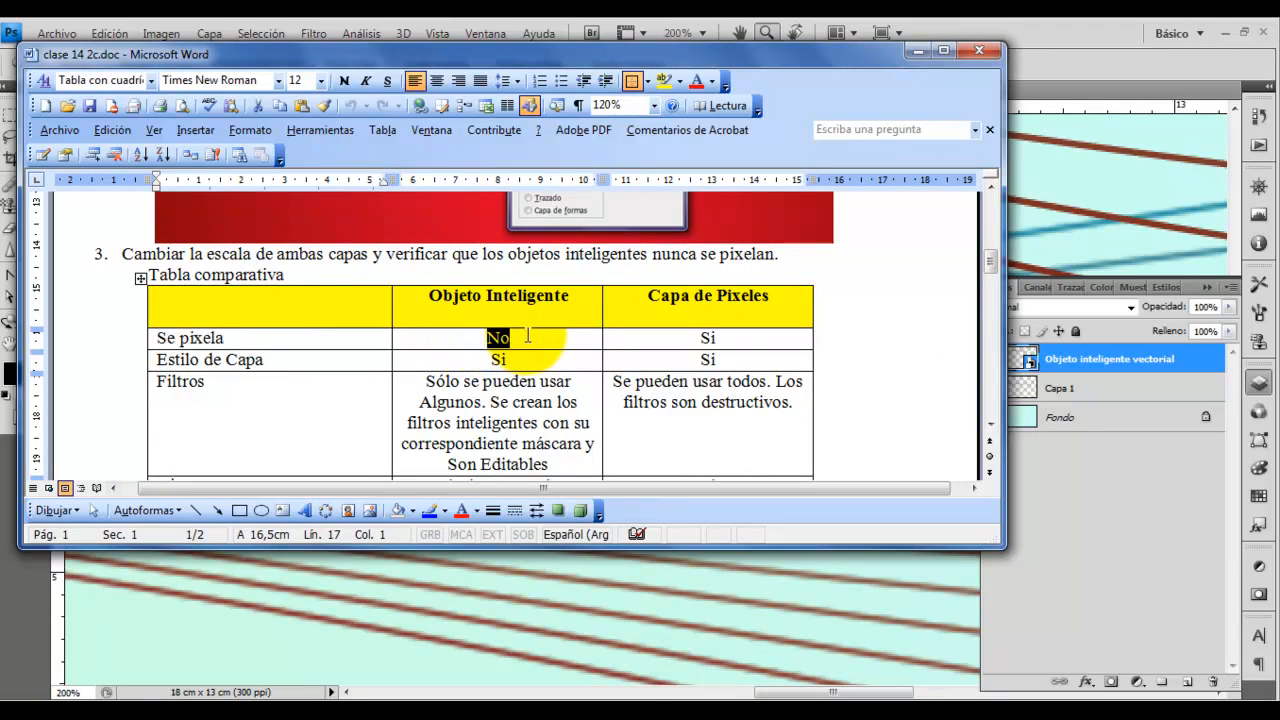
drag(717, 338, 699, 338)
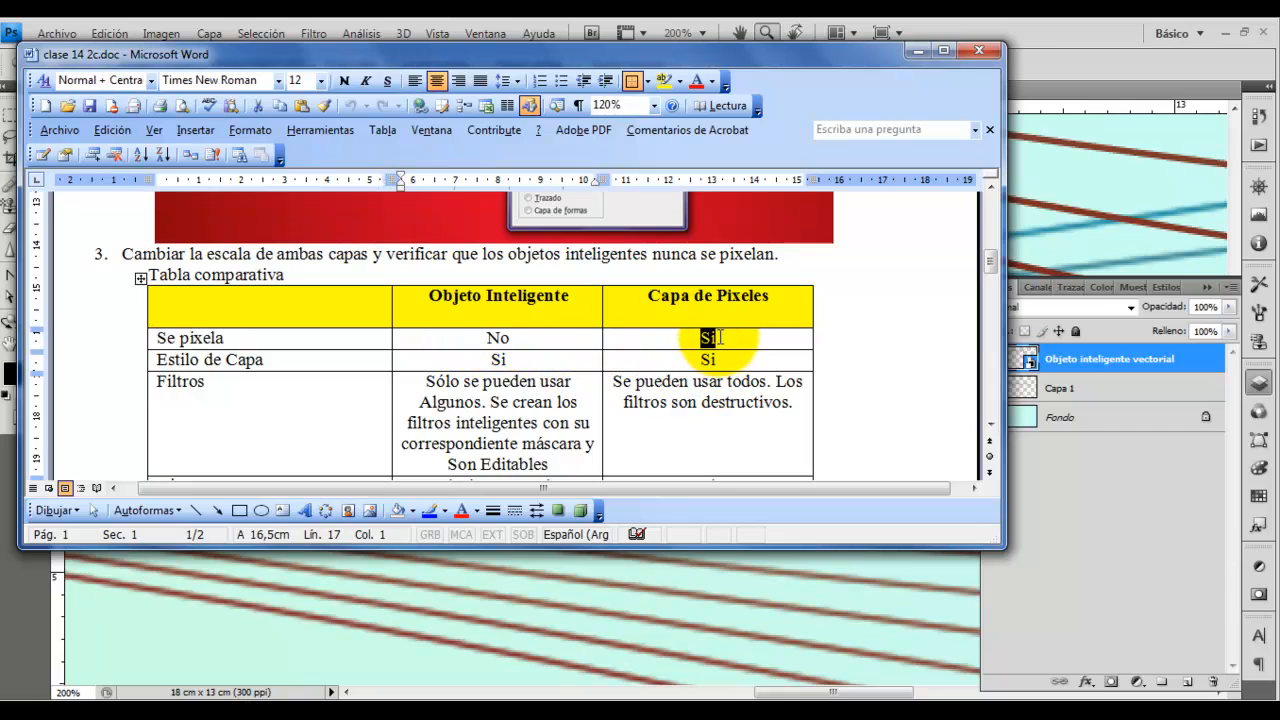
click(913, 52)
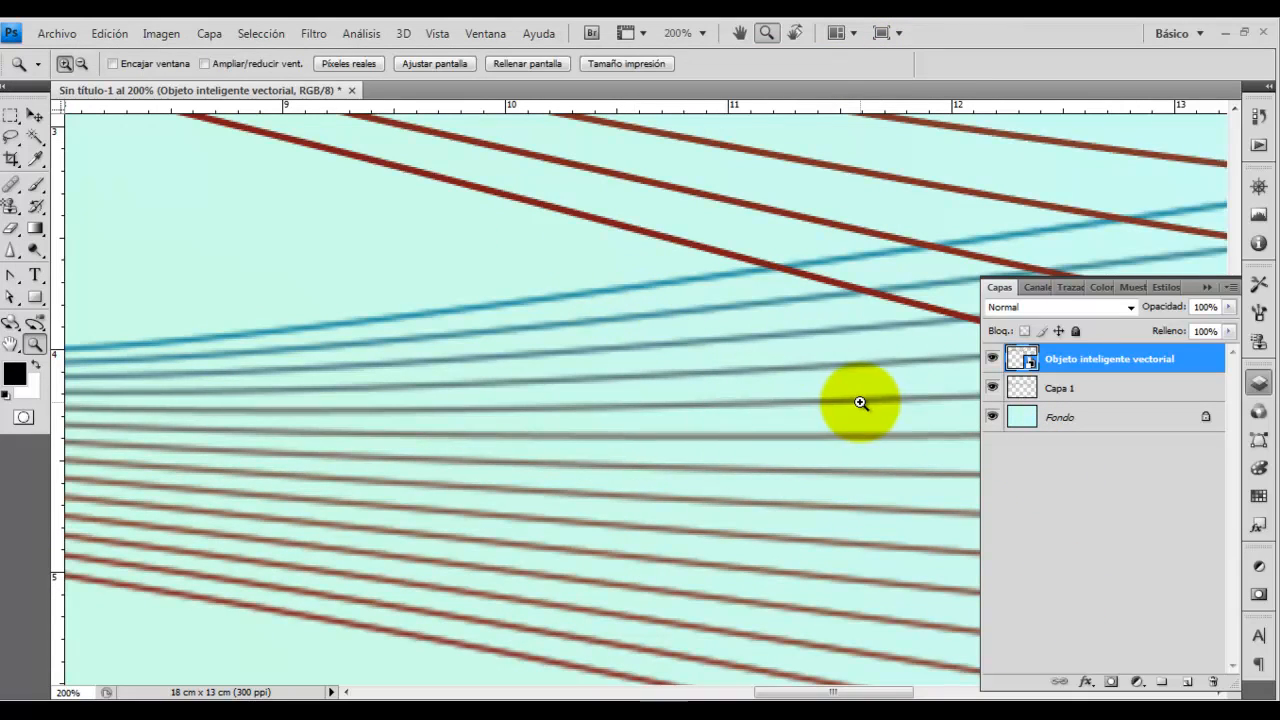
- Open the contents of the vector smart object layer for editing in Illustrator
alt+click(800, 371)
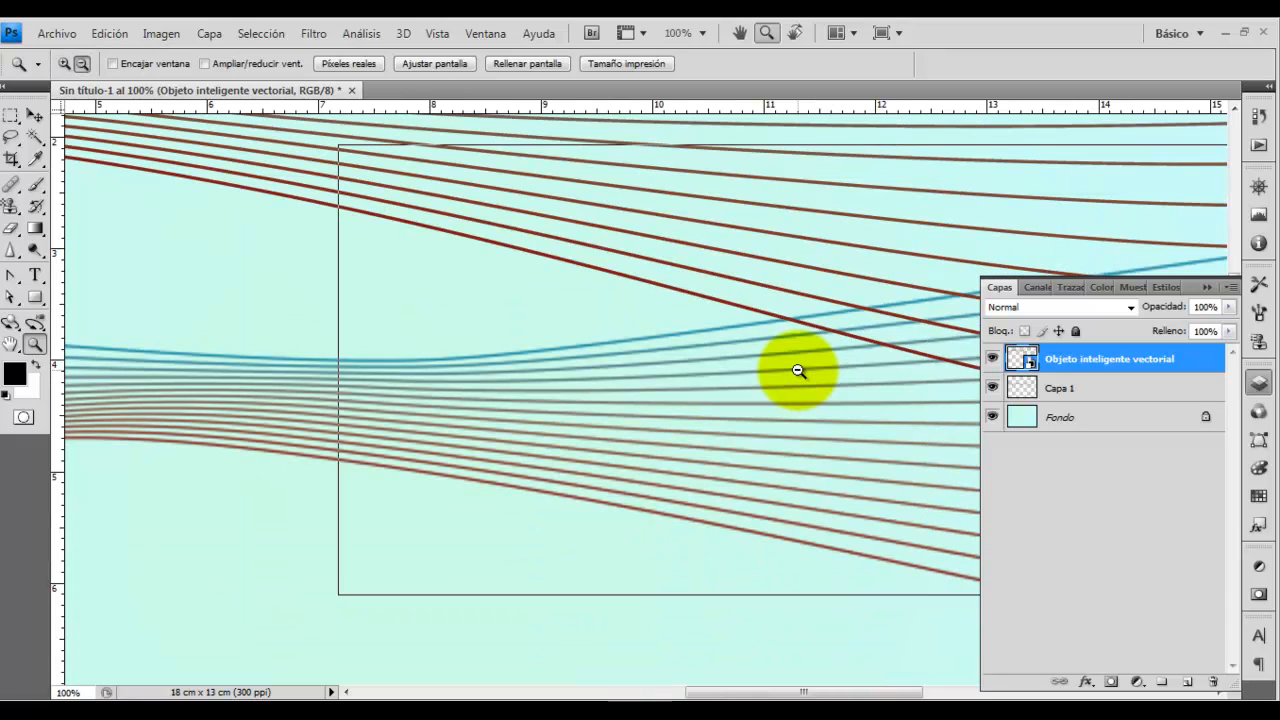
alt+click(798, 370)
alt+click(799, 372)
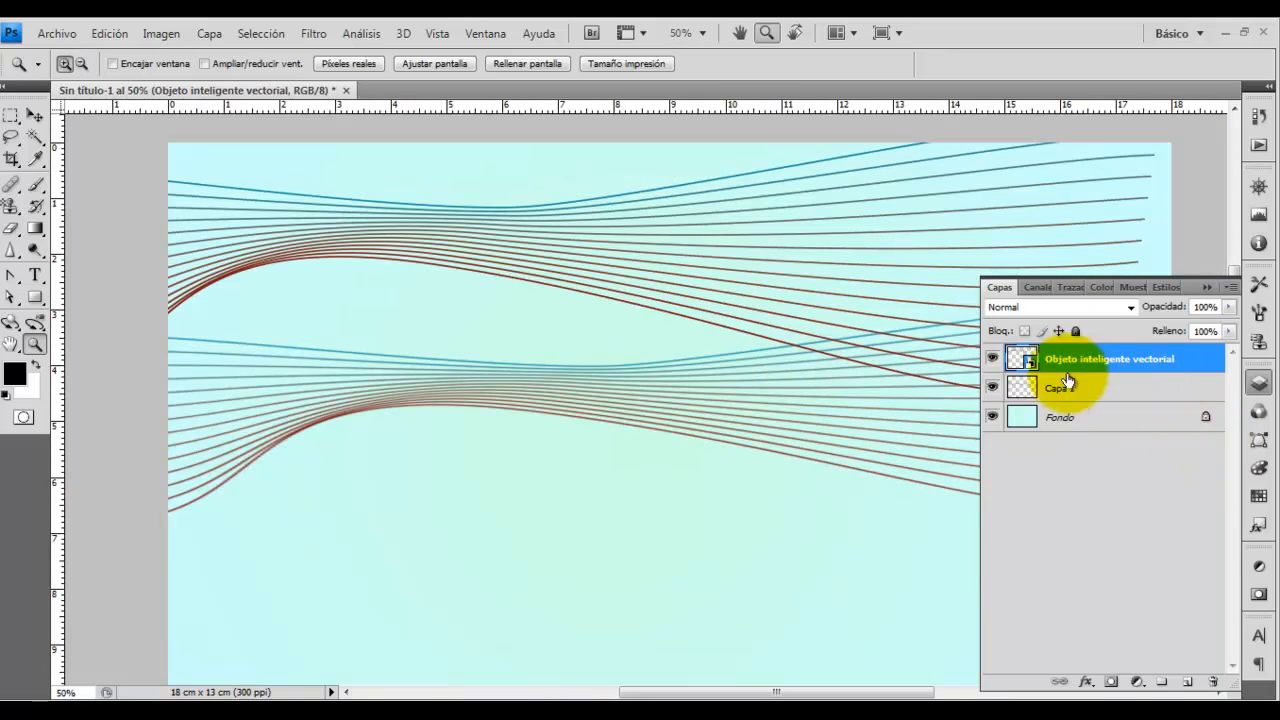
double_click(1030, 362)
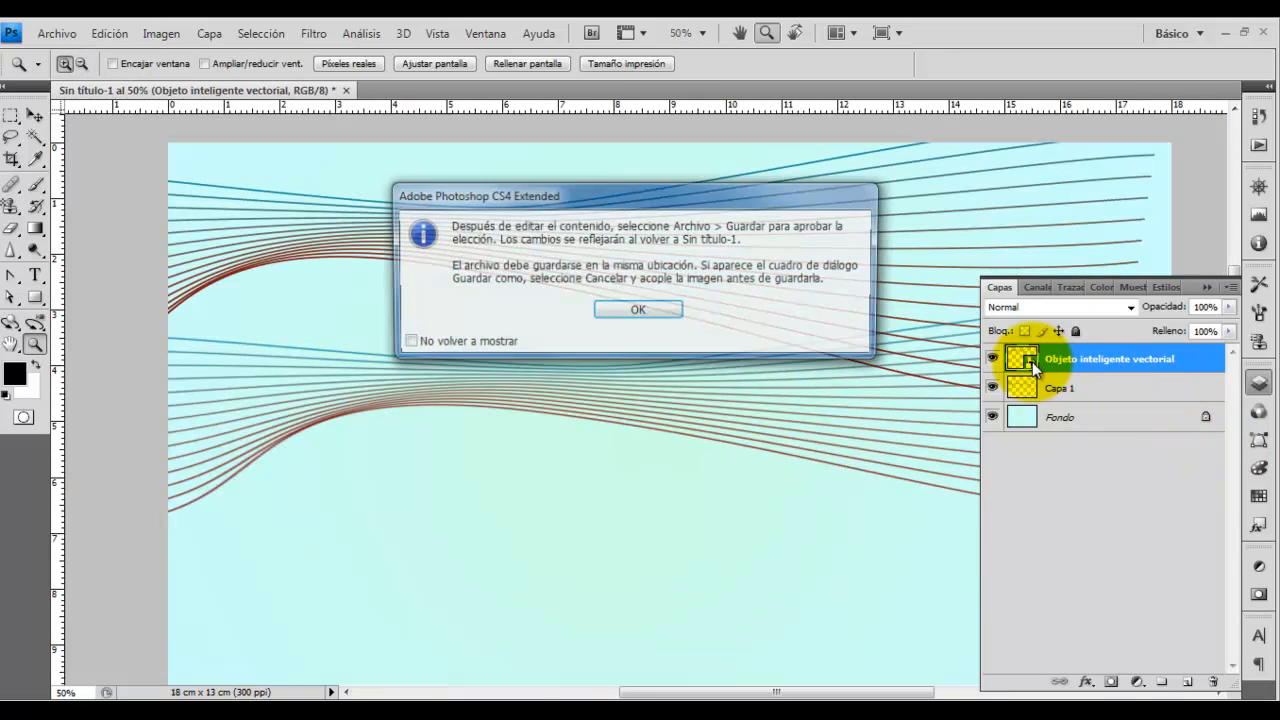
click(638, 311)
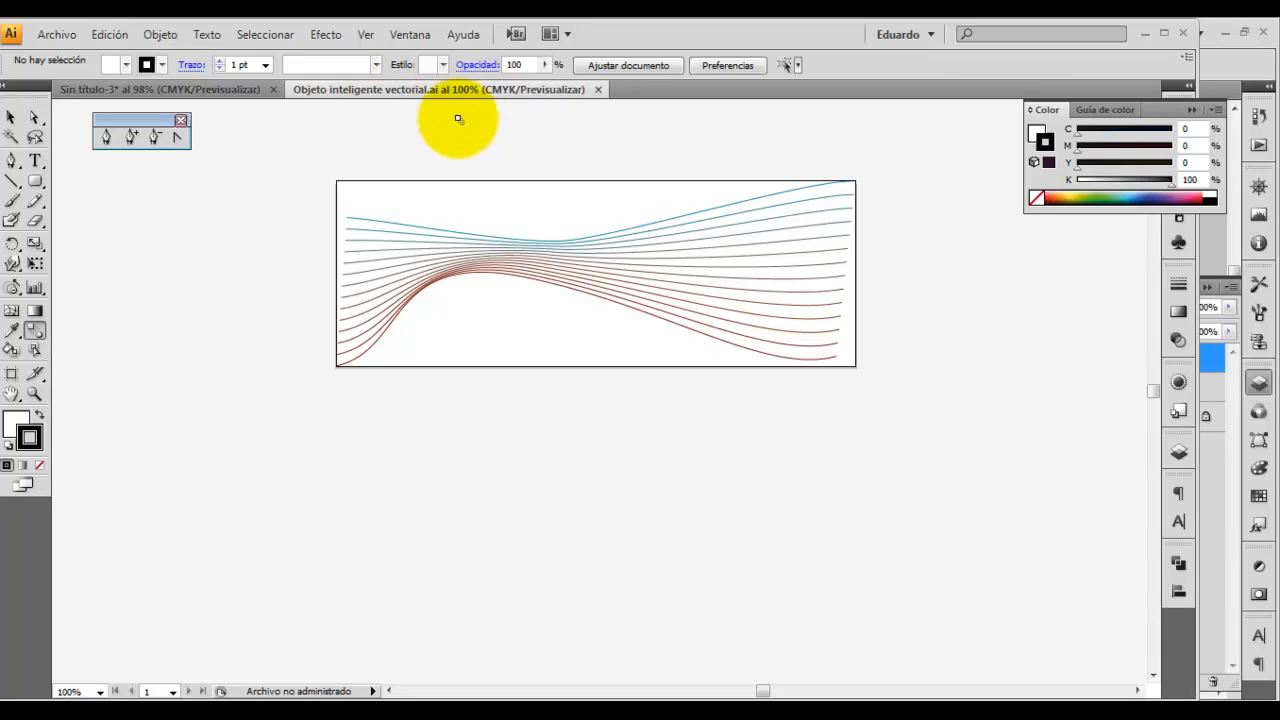
- Recolour the lowest blend line's stroke yellow (C 23.92, M 0, Y 97.25, K 0) and save the smart object's file
click(34, 118)
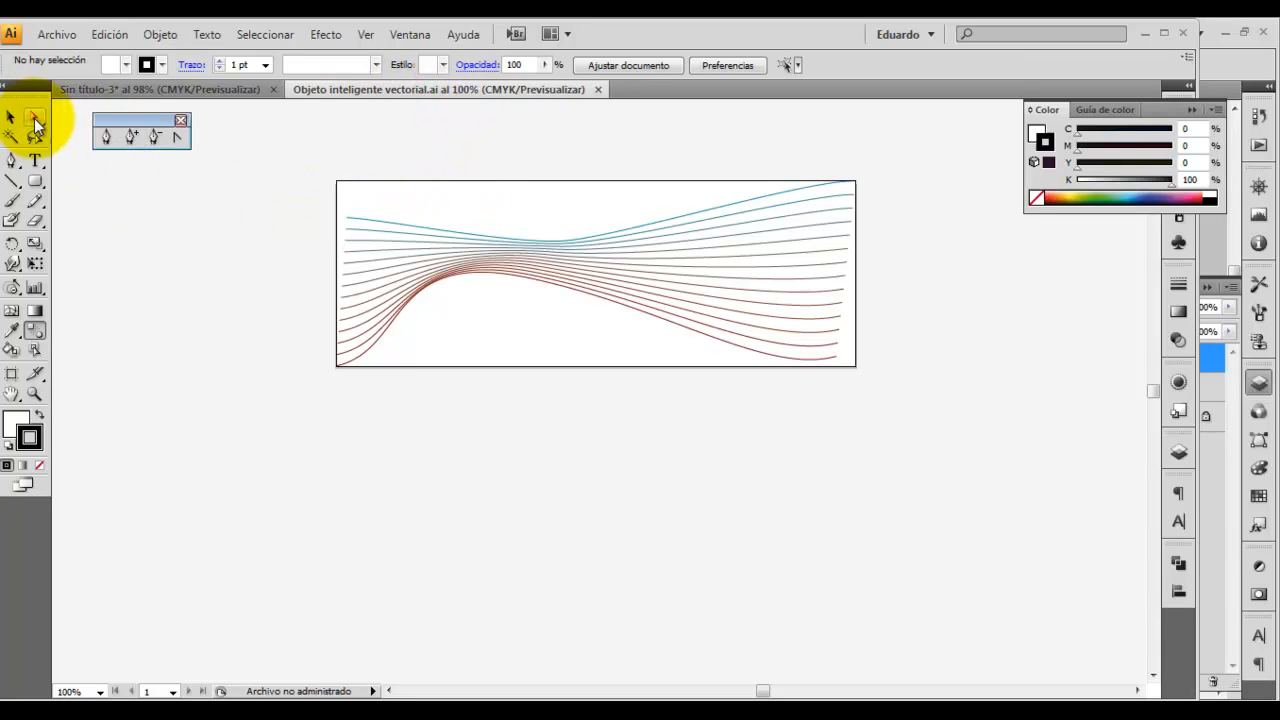
click(521, 284)
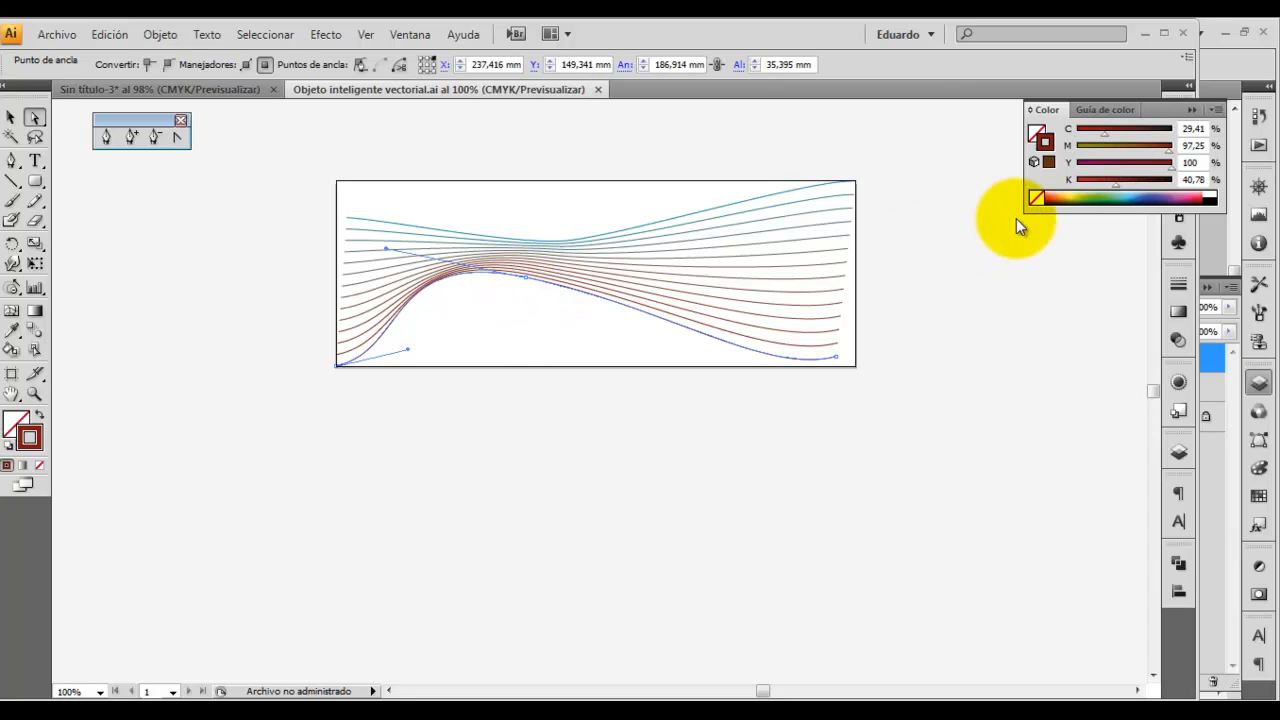
click(1078, 196)
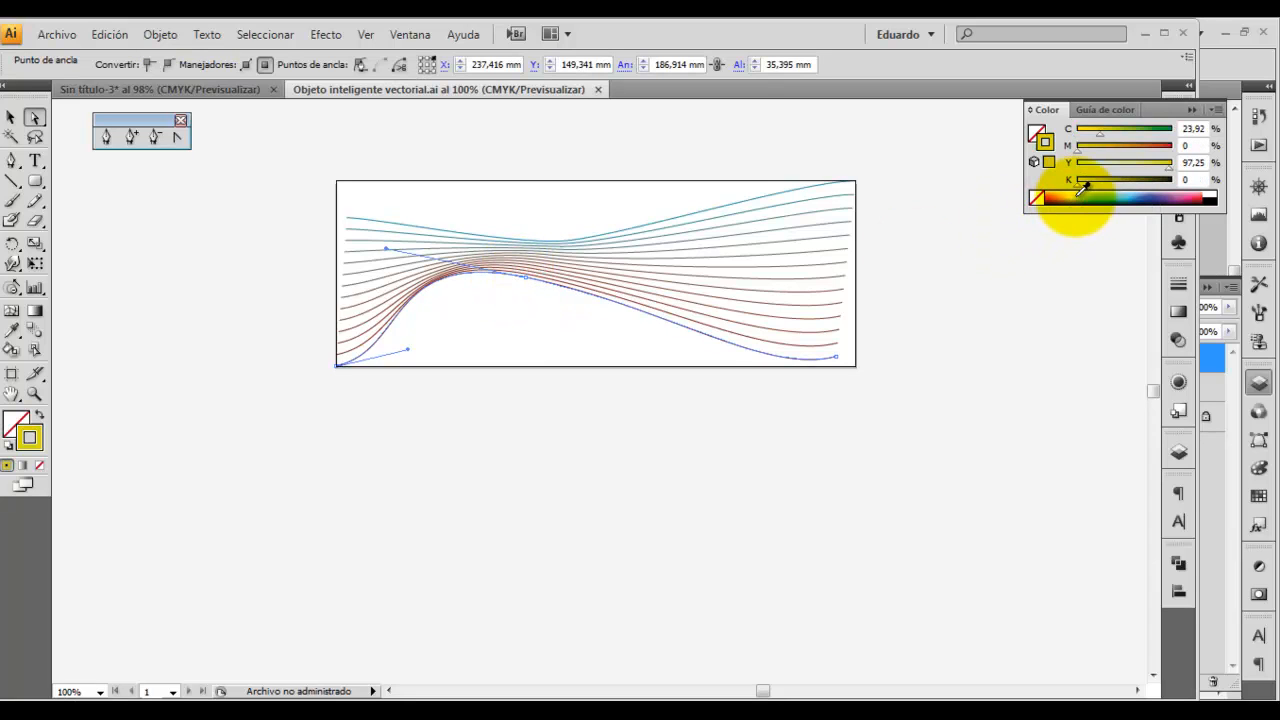
click(58, 35)
click(133, 235)
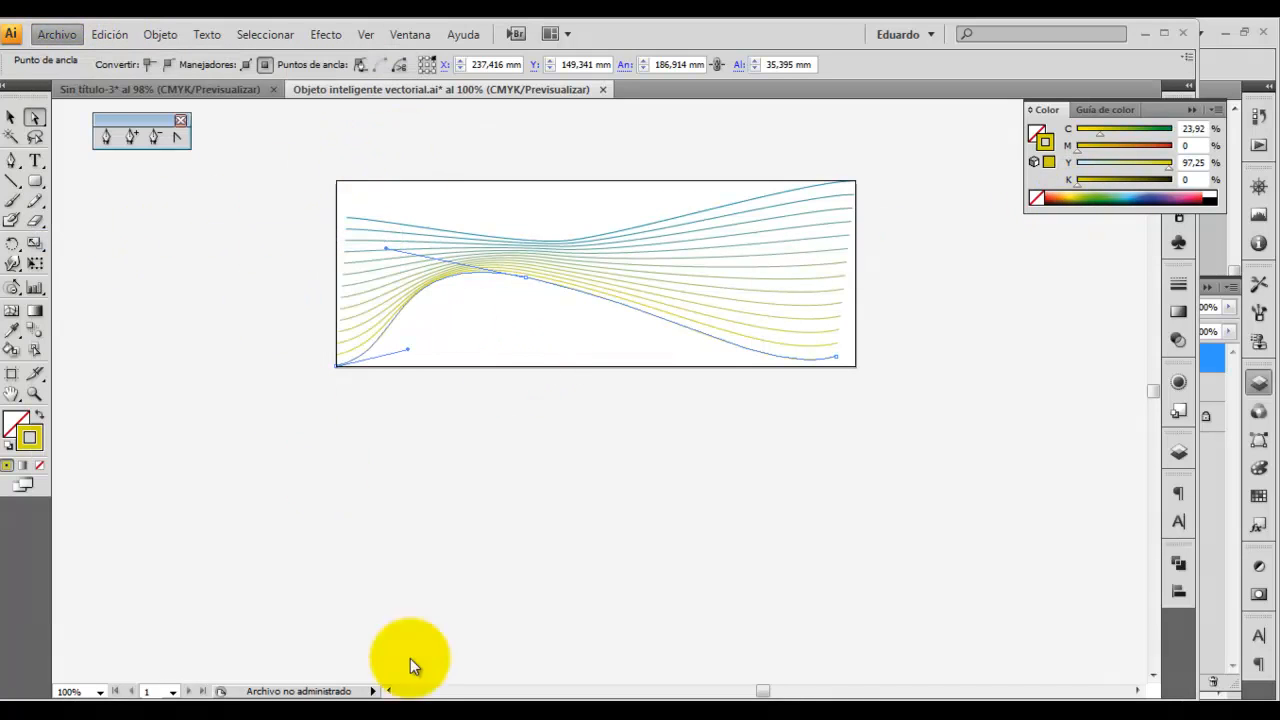
- Close the Objeto inteligente vectorial.ai document in Illustrator and return to the Photoshop composition
click(367, 716)
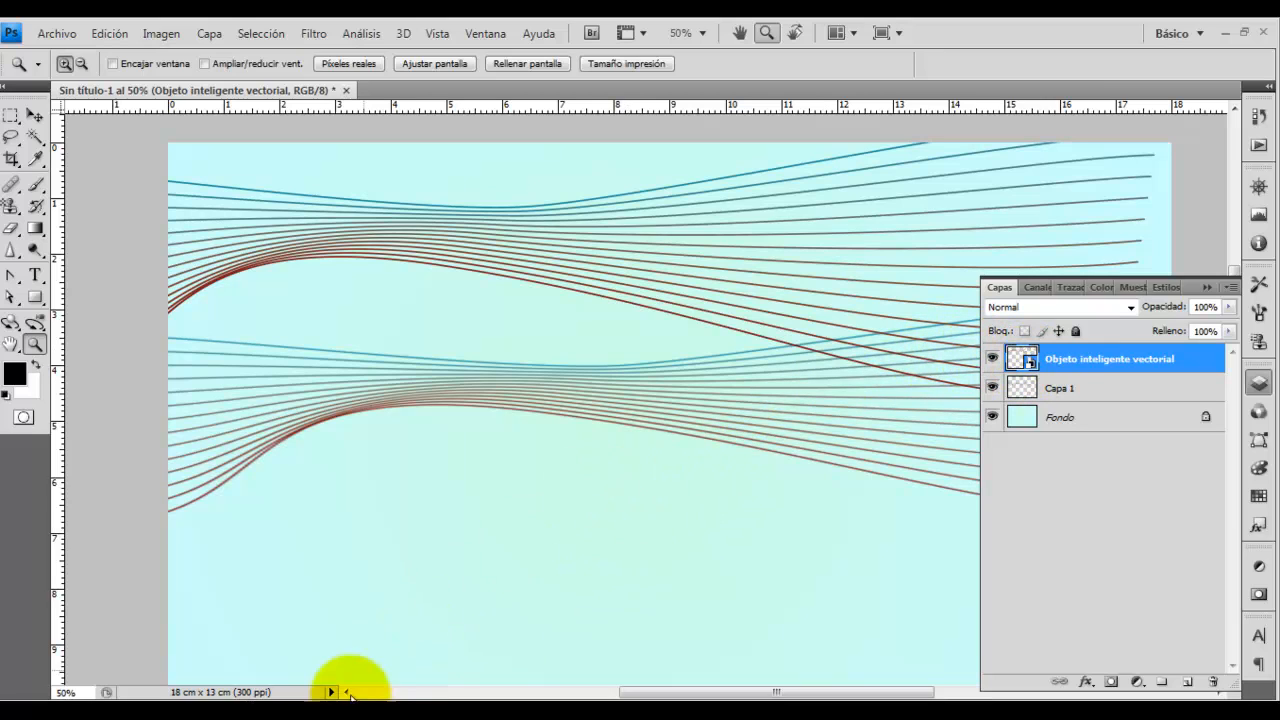
click(318, 717)
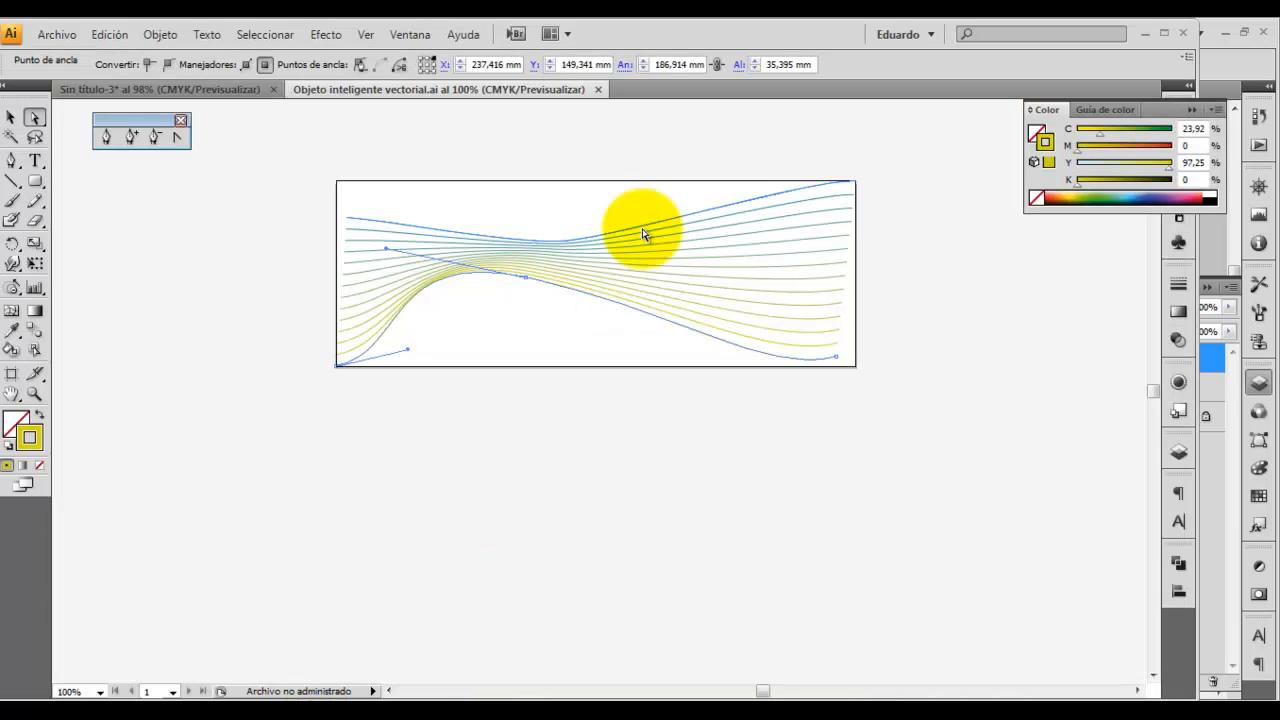
click(596, 90)
click(361, 717)
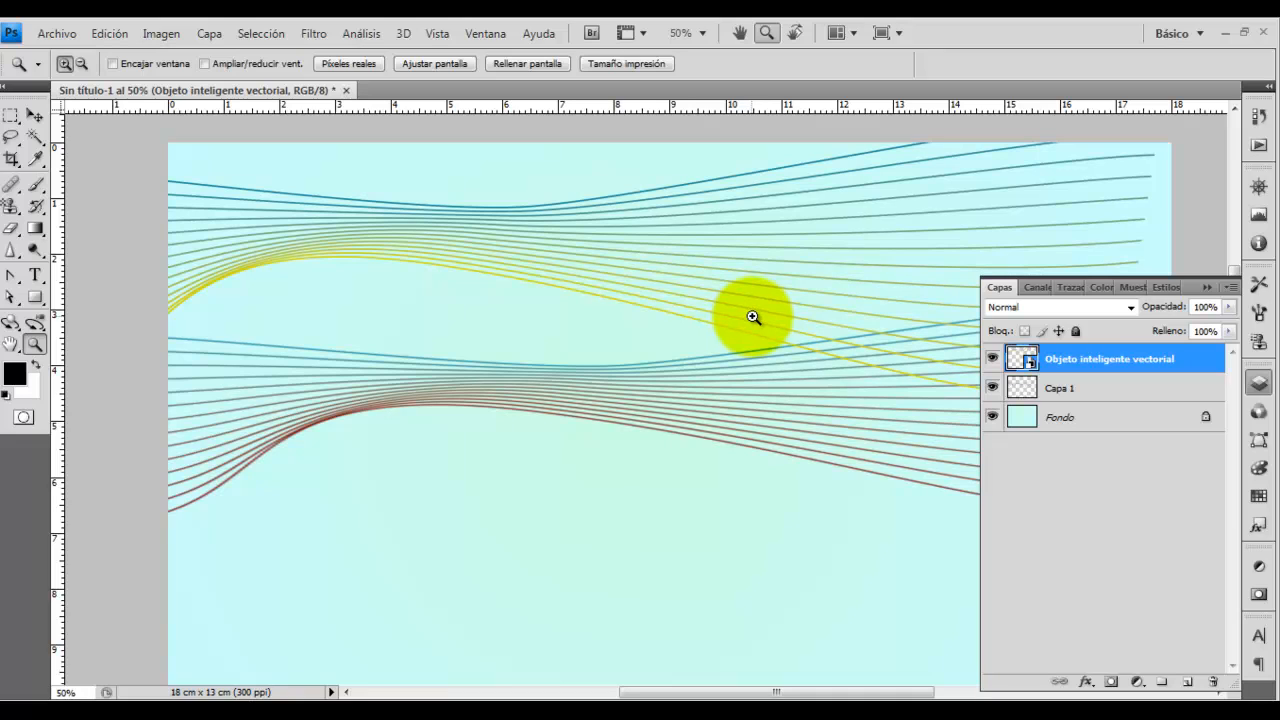
- Compare the Capa 1 and smart object layers and review the layer styles offered for the smart object
click(1072, 390)
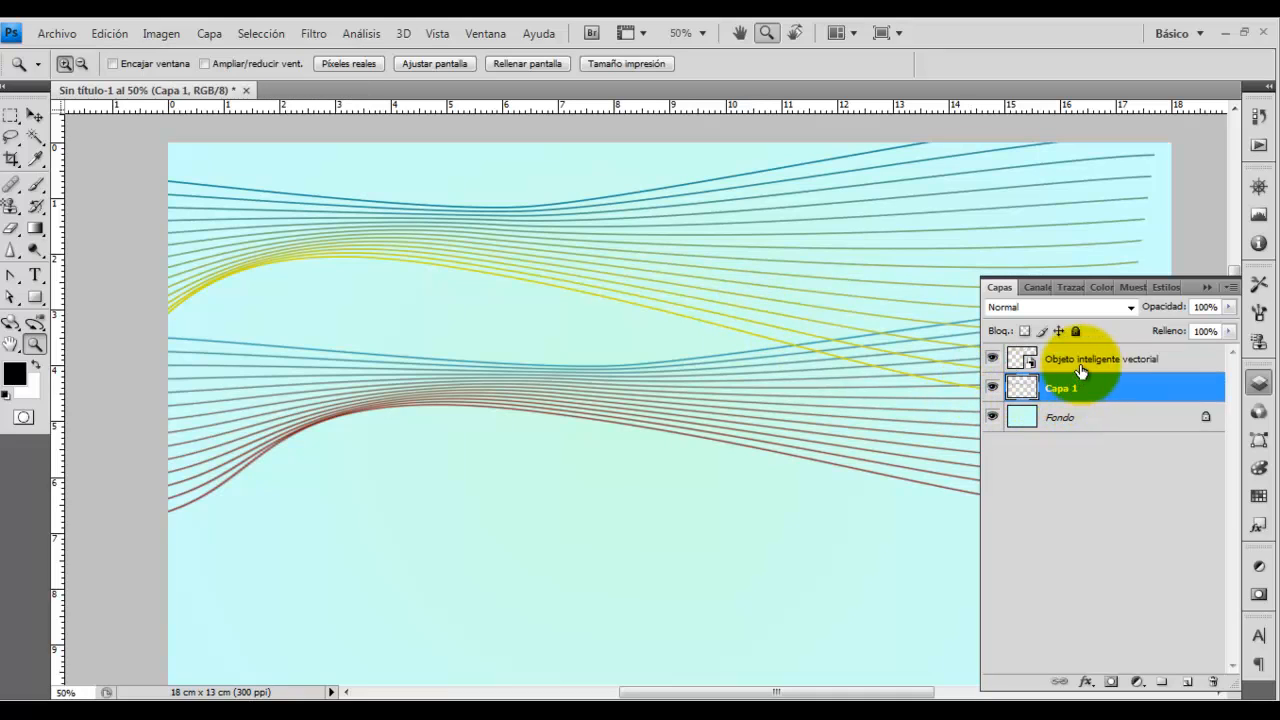
click(1085, 362)
click(1068, 390)
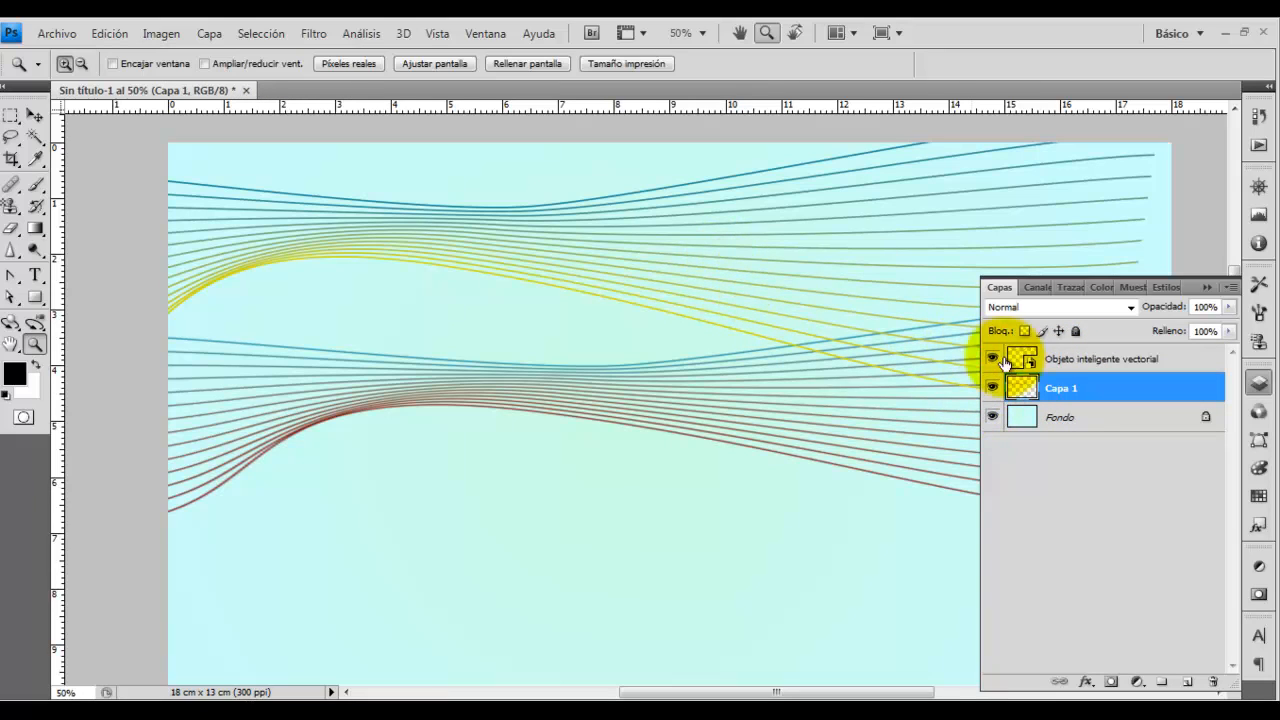
click(1040, 356)
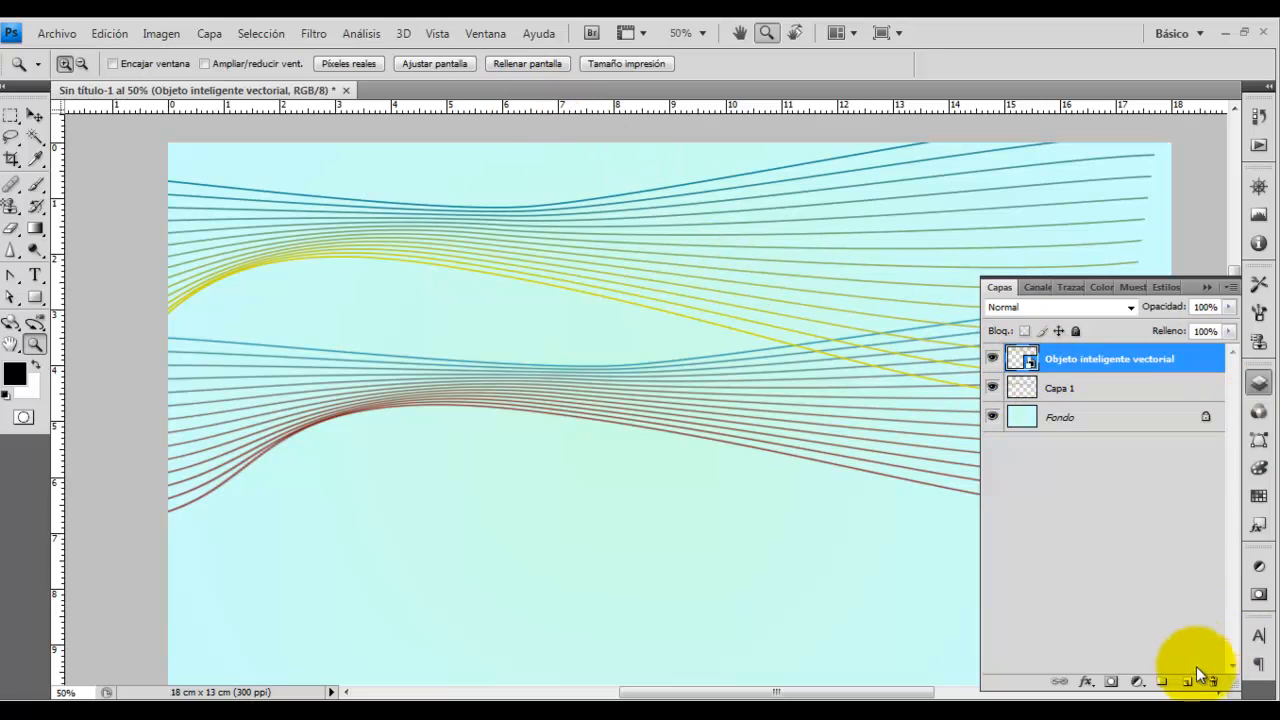
click(1086, 681)
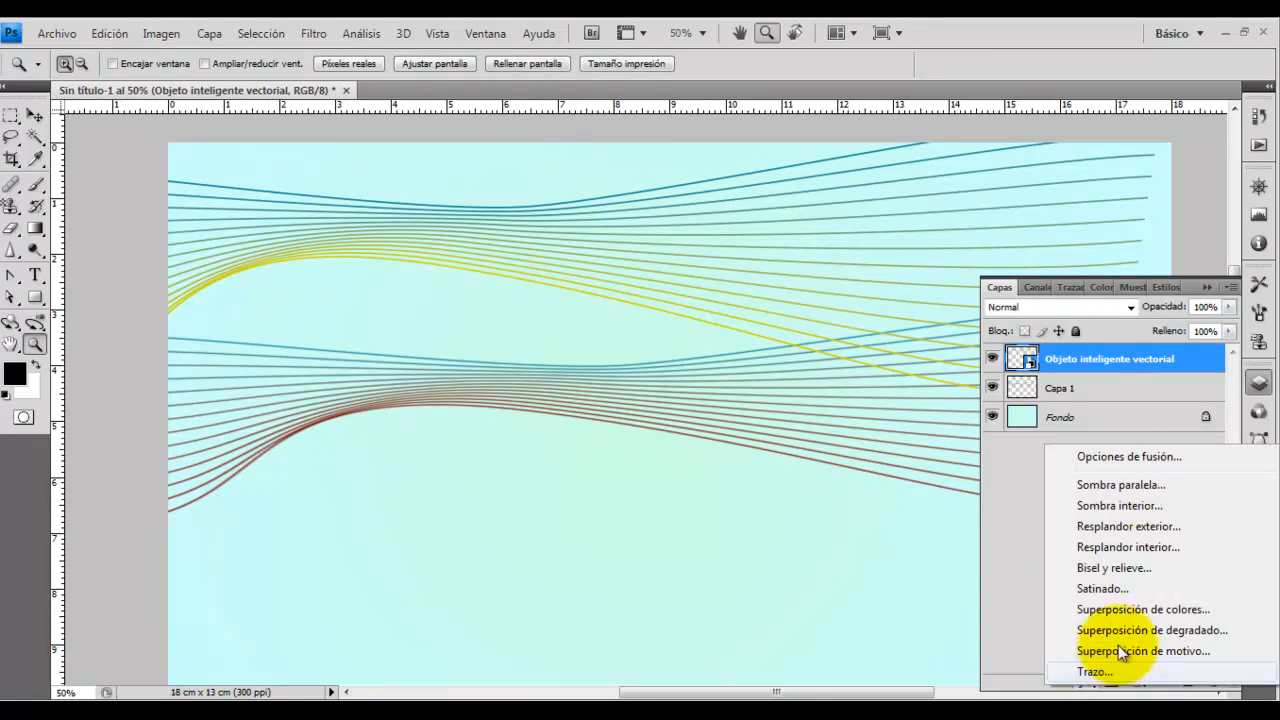
click(1103, 395)
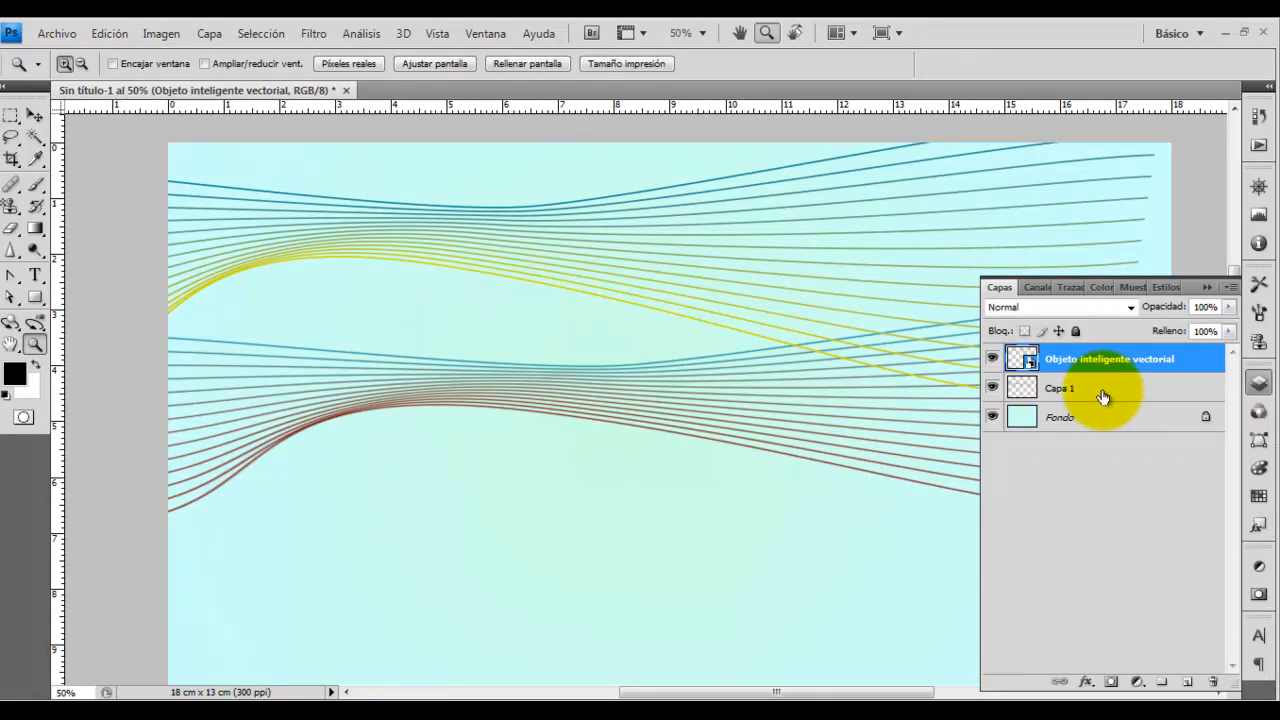
- Apply the Color Halftone filter (Semitono de color) to the pixel lines on Capa 1
click(1103, 397)
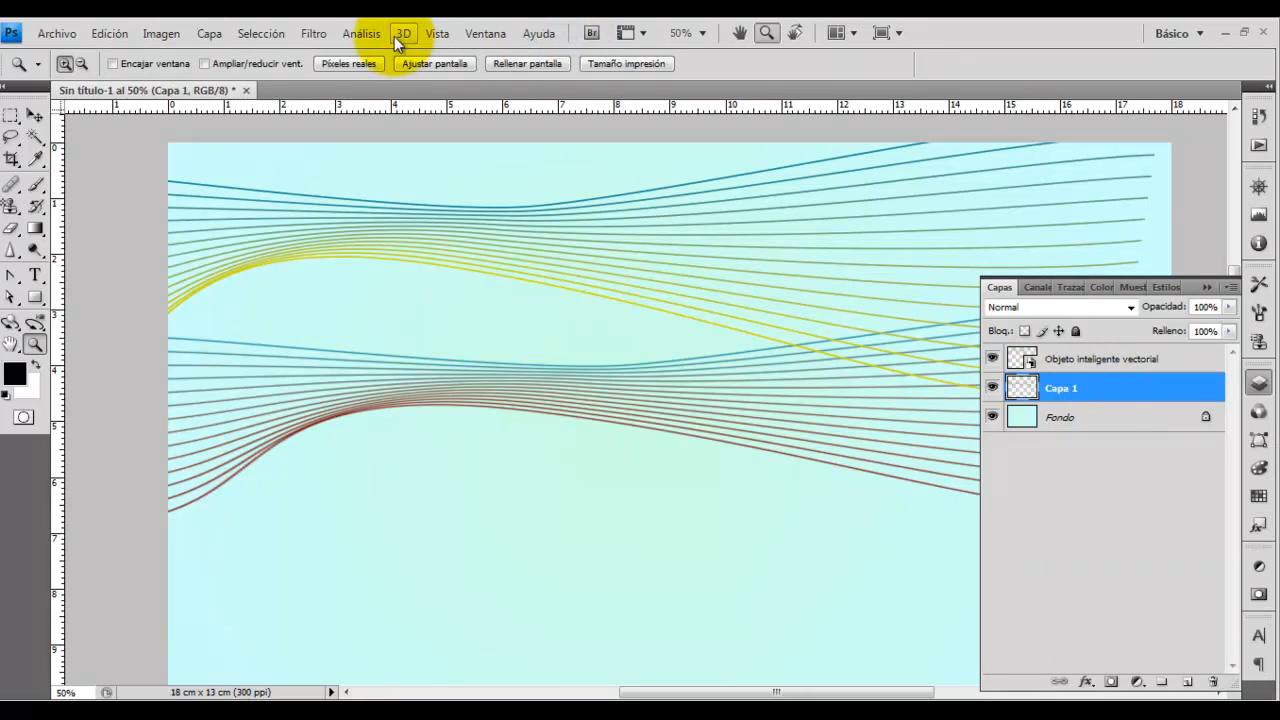
click(316, 34)
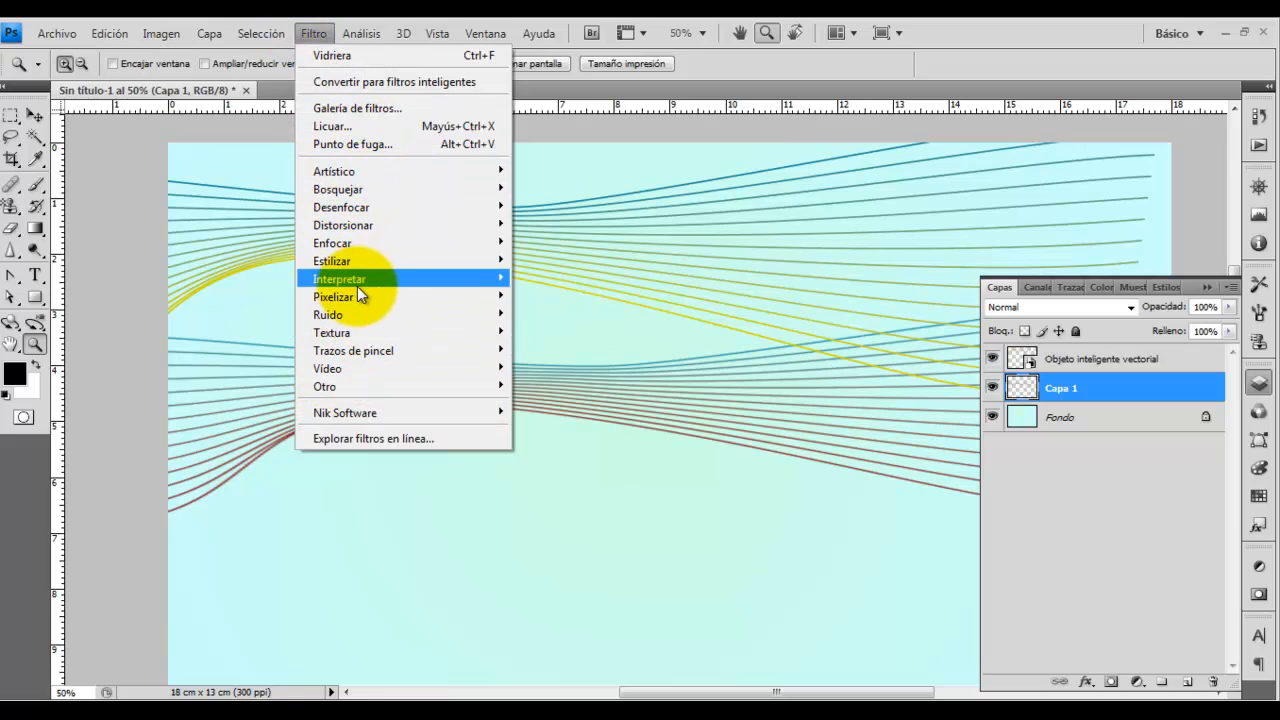
mouse_move(368, 305)
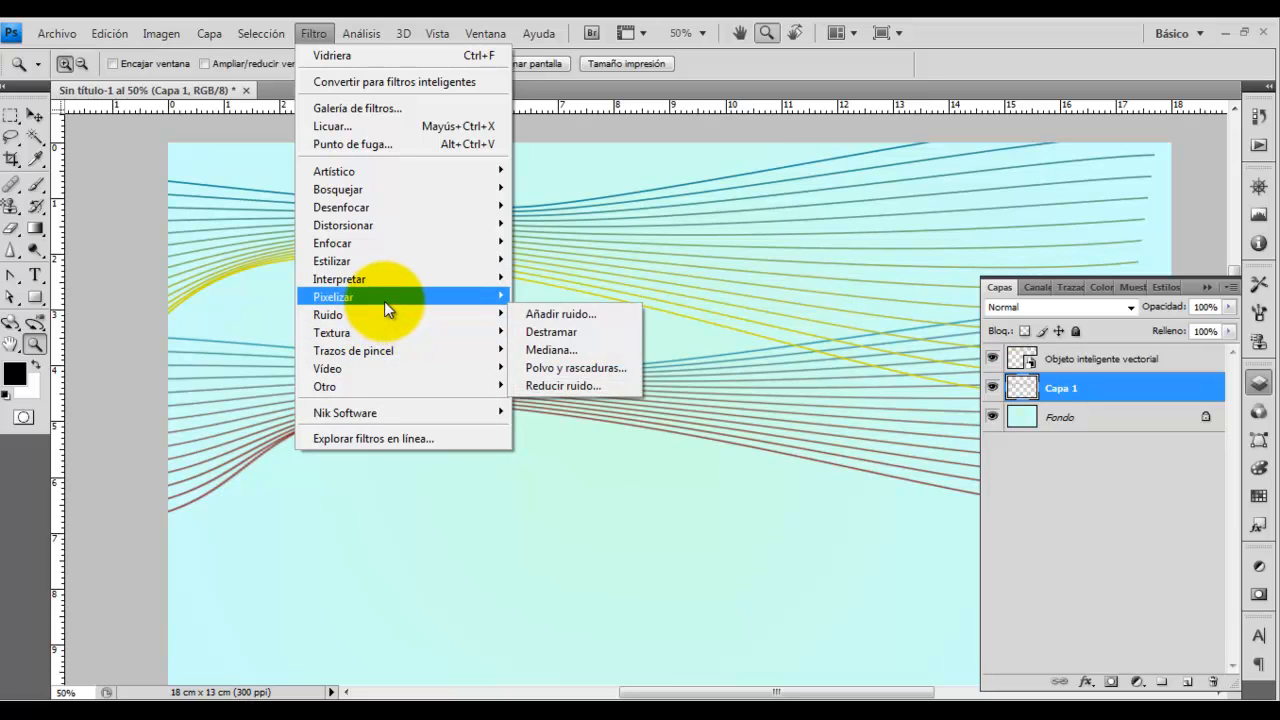
click(569, 406)
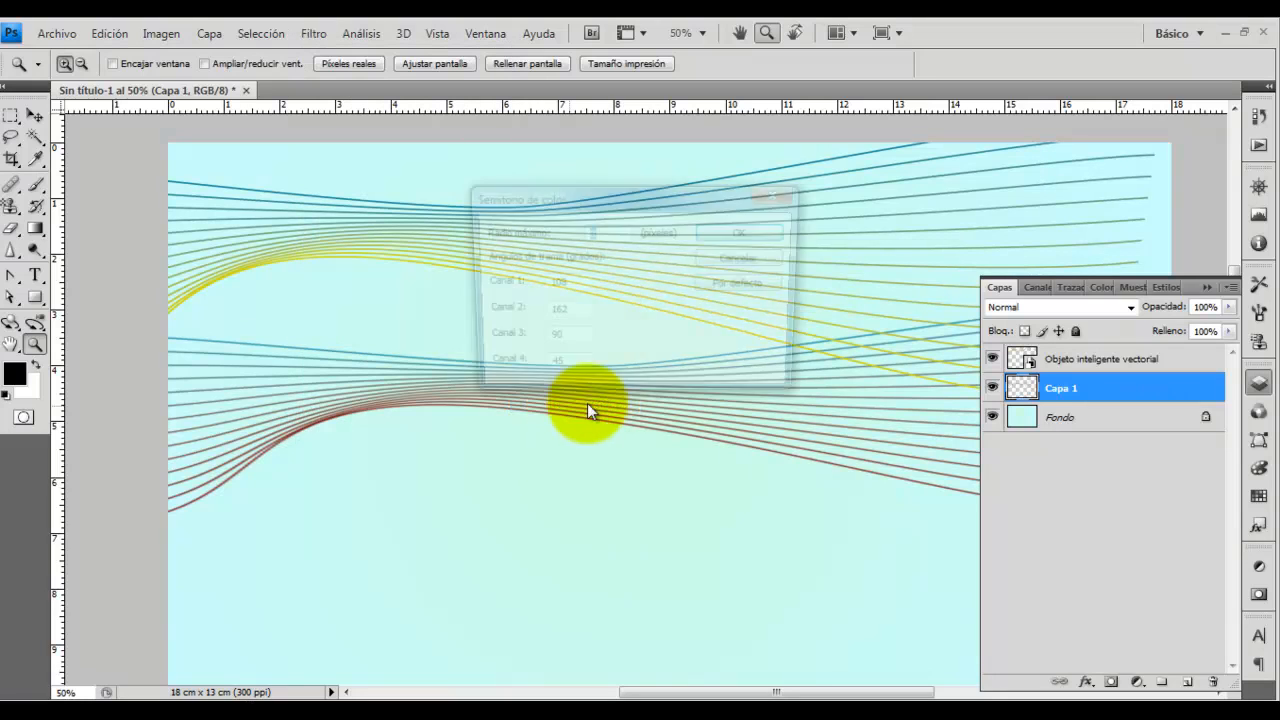
click(762, 237)
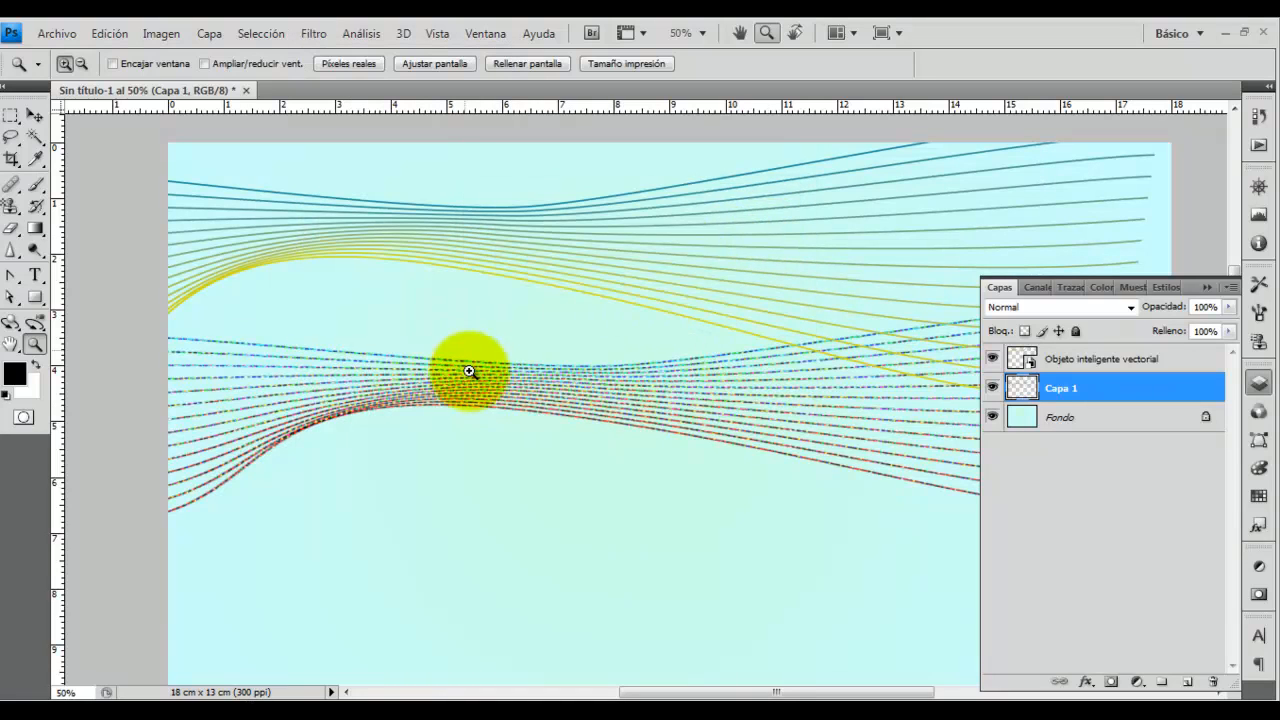
- Zoom to 400% on the Capa 1 lines to examine the halftone effect on their pixels
click(426, 369)
click(426, 369)
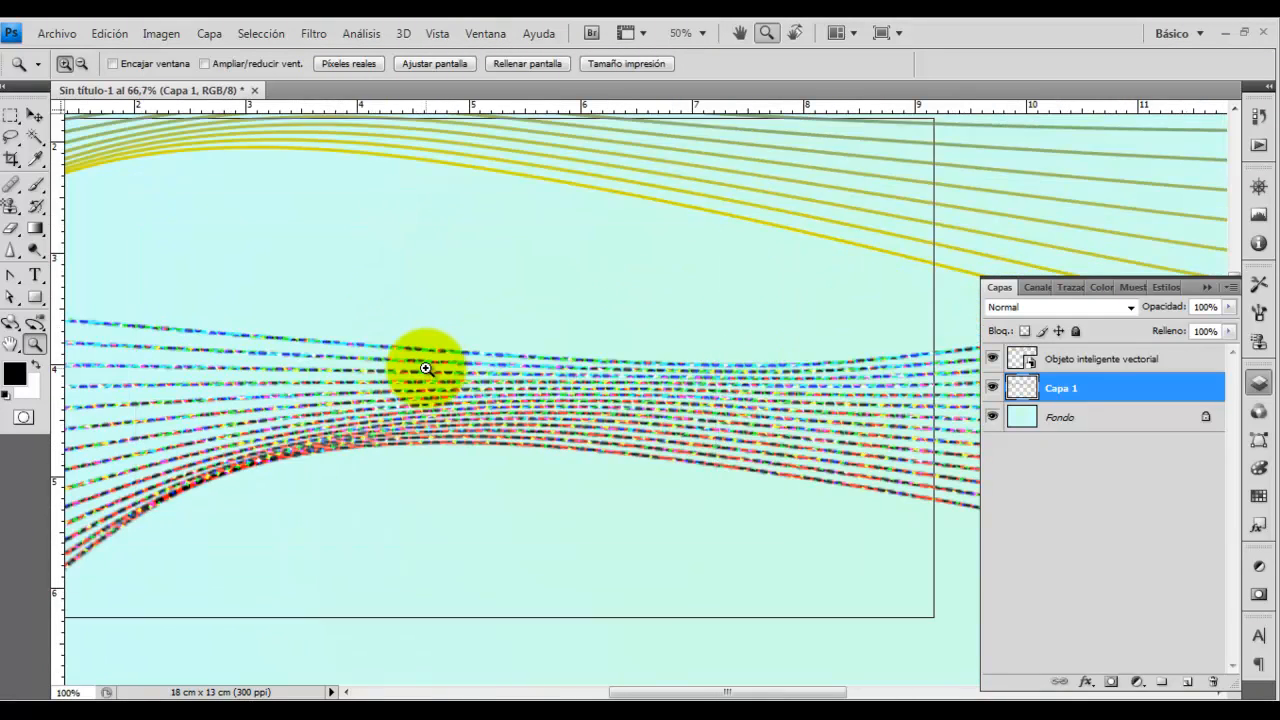
click(426, 369)
click(426, 369)
click(427, 369)
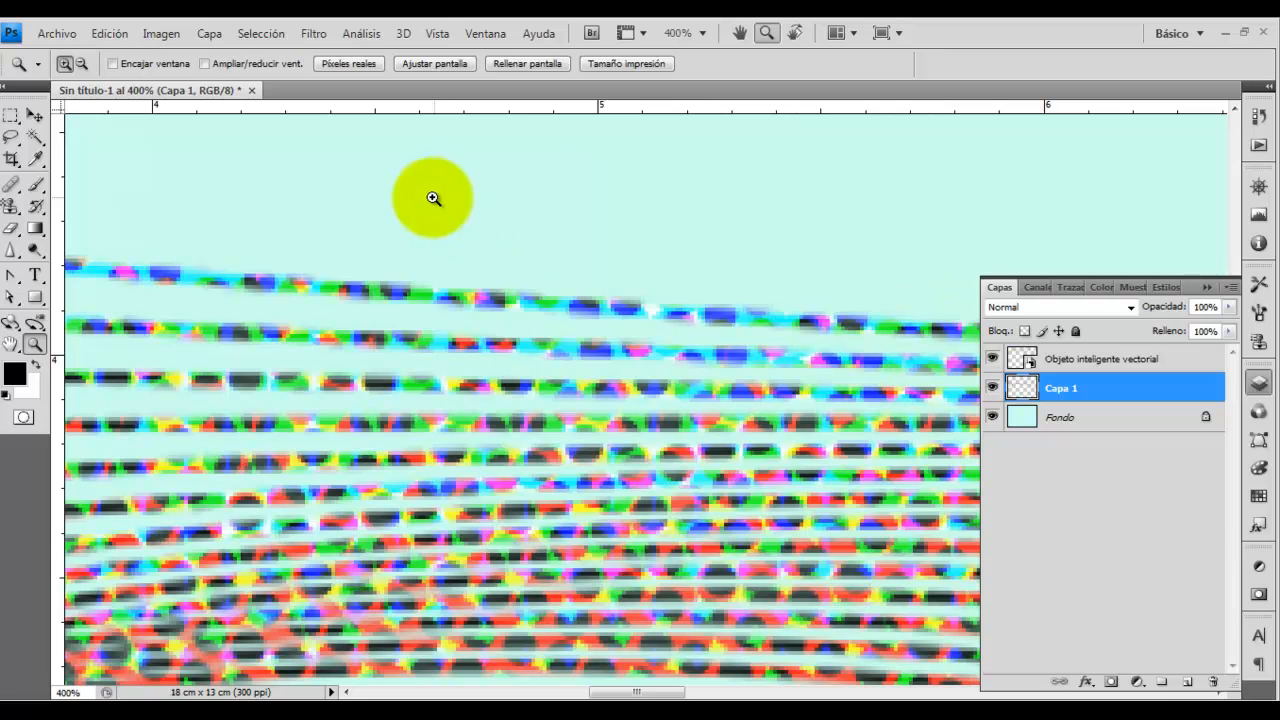
- Undo the Color Halftone filter on the Capa 1 lines
click(101, 36)
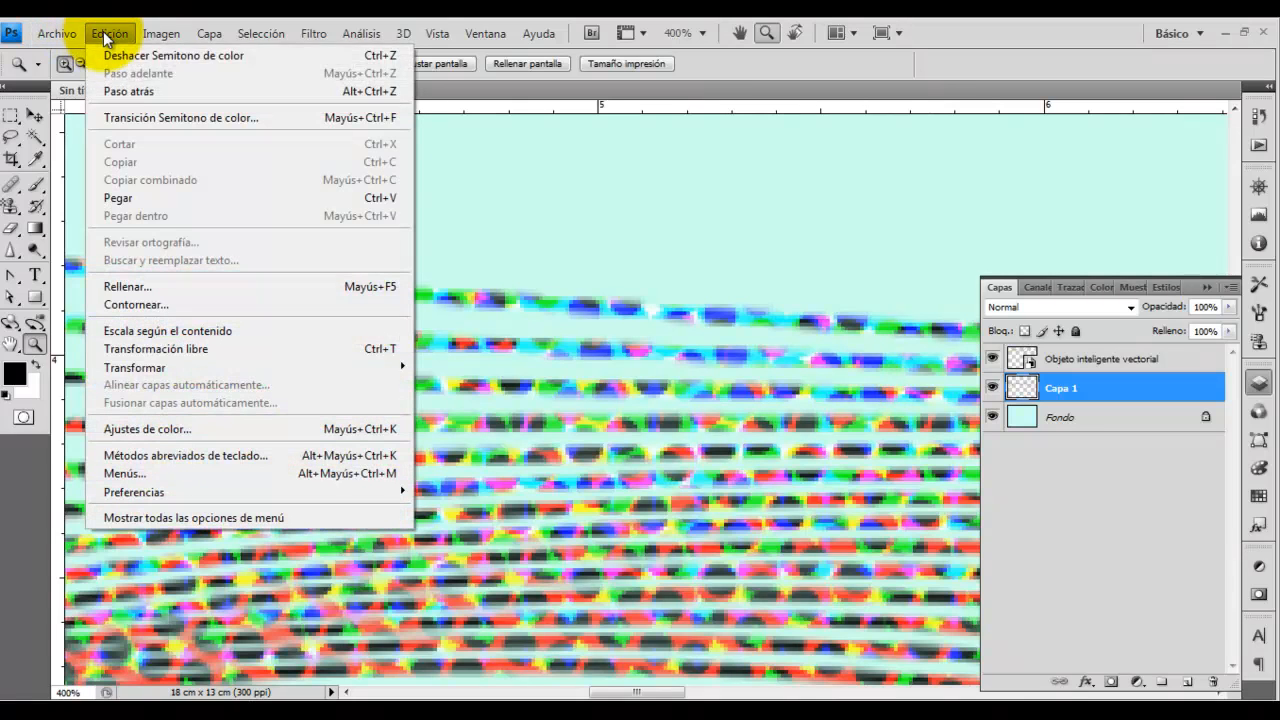
click(118, 91)
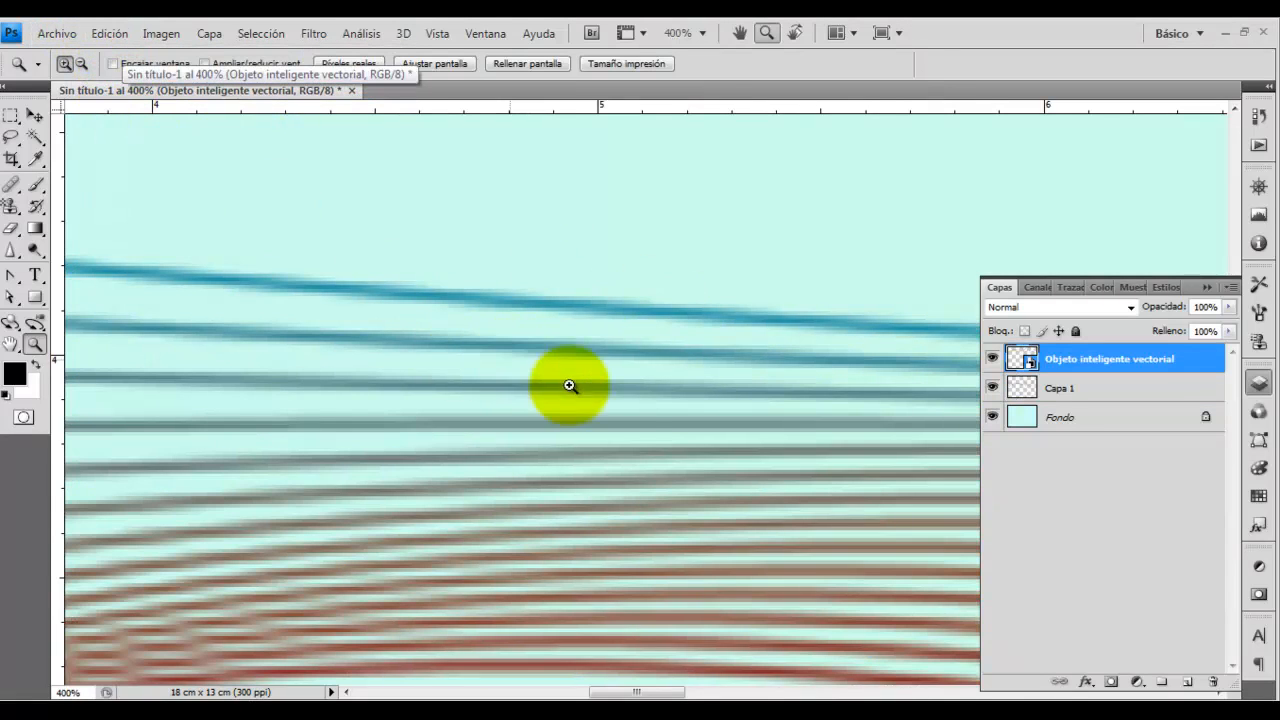
alt+click(682, 311)
alt+click(682, 311)
alt+click(682, 311)
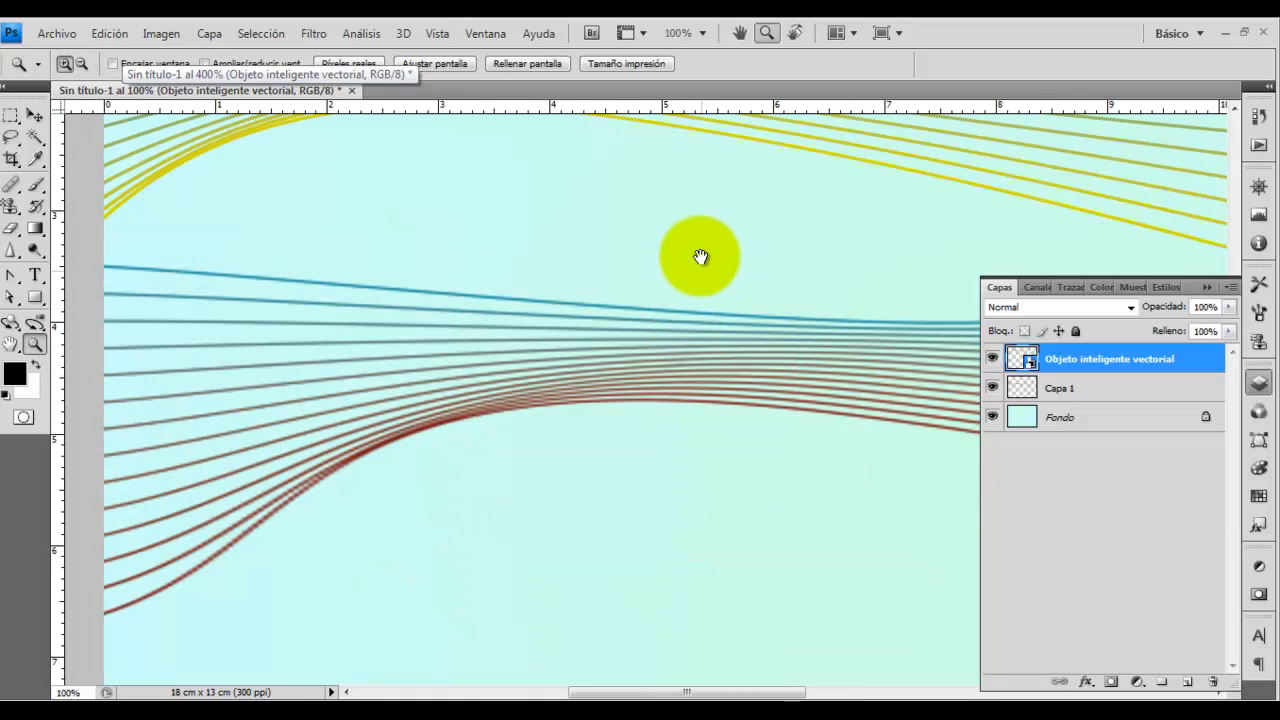
- Apply the Color Halftone filter (Semitono de color) to the smart object's lines with a maximum radius of 8 pixels
drag(700, 257, 683, 400)
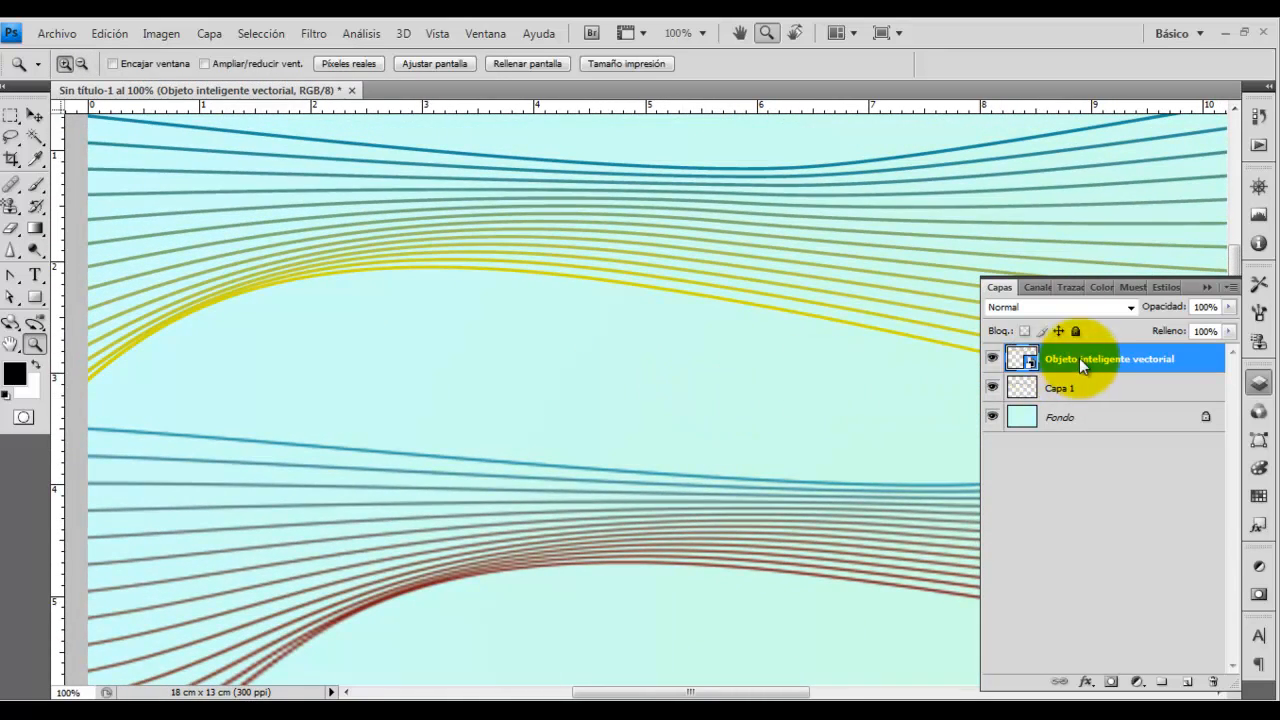
click(313, 33)
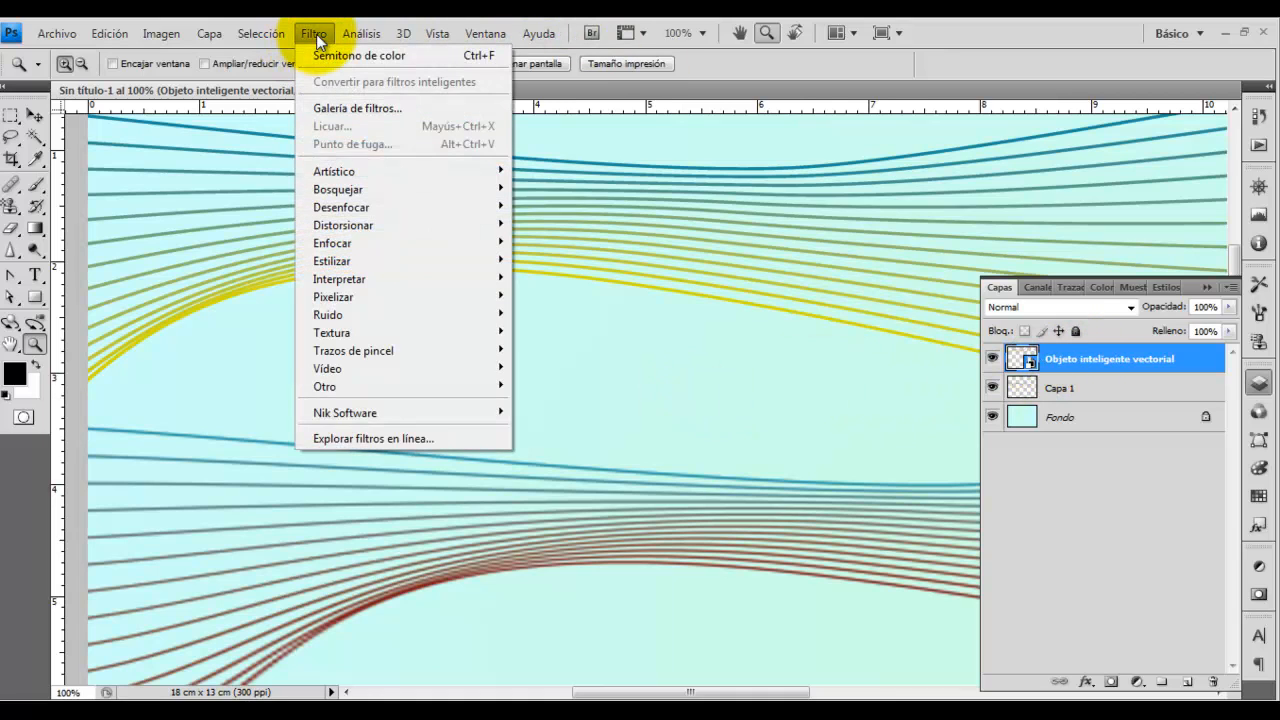
mouse_move(313, 33)
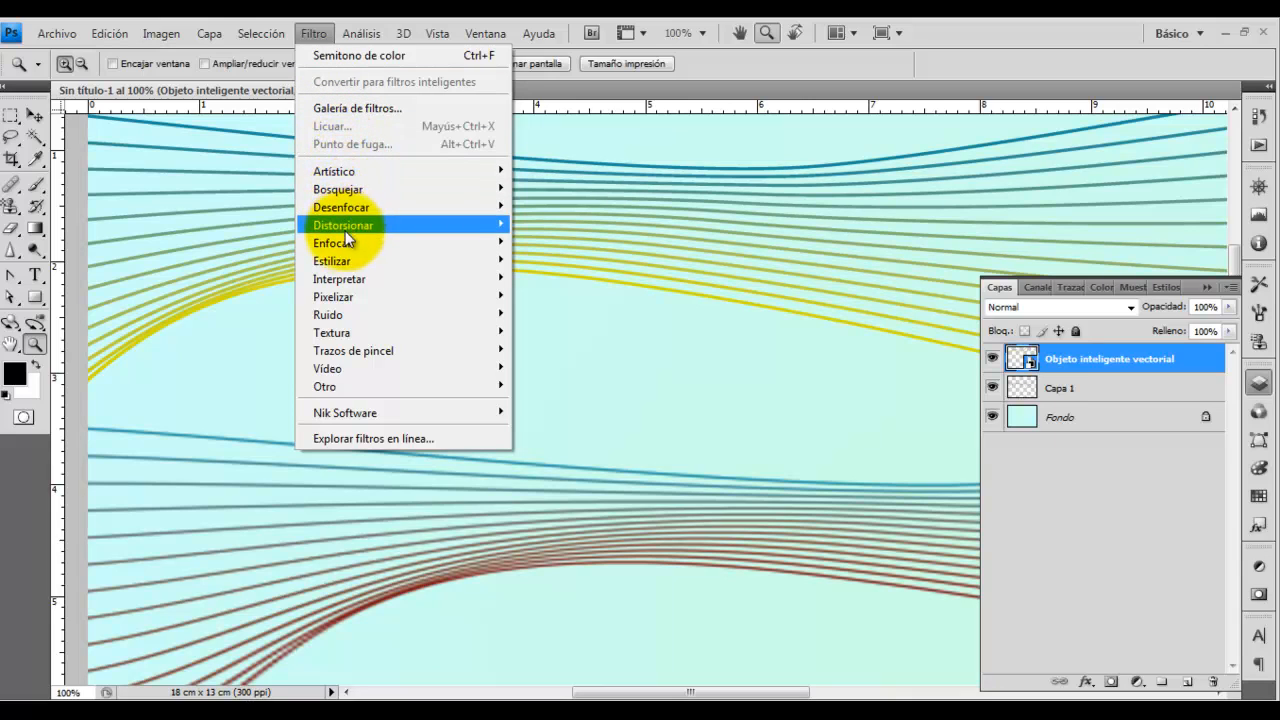
mouse_move(366, 301)
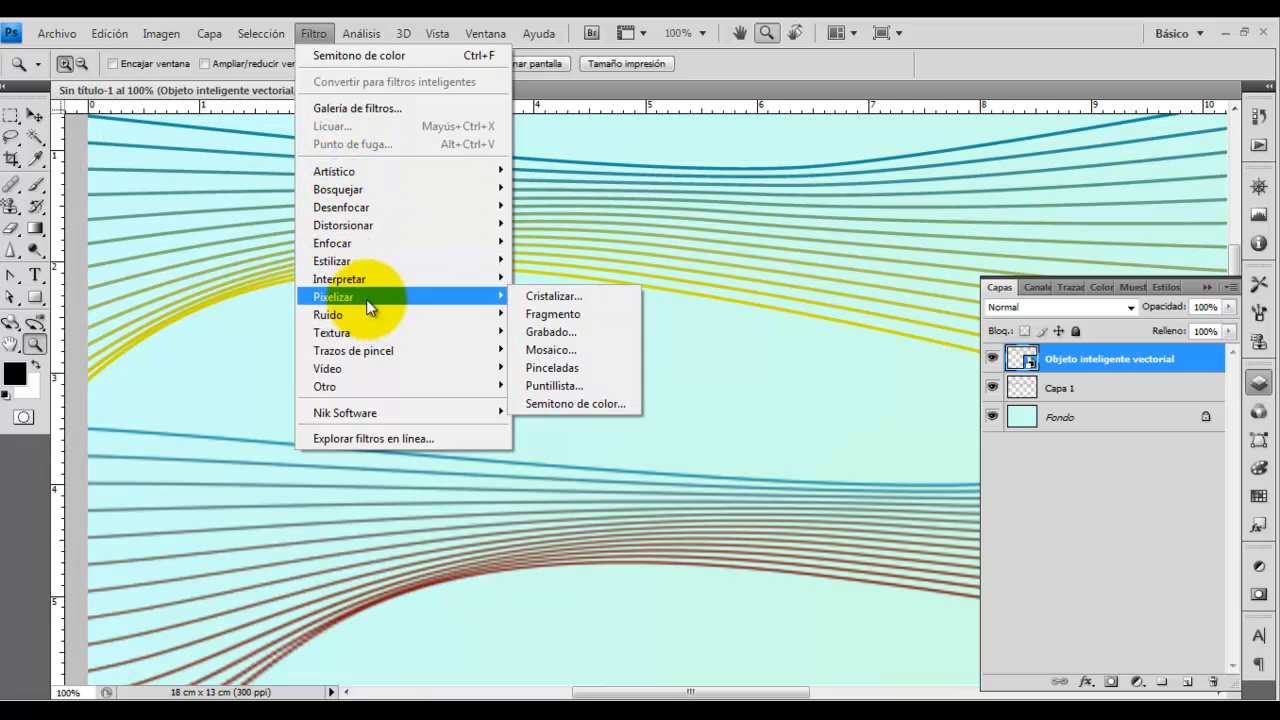
click(571, 400)
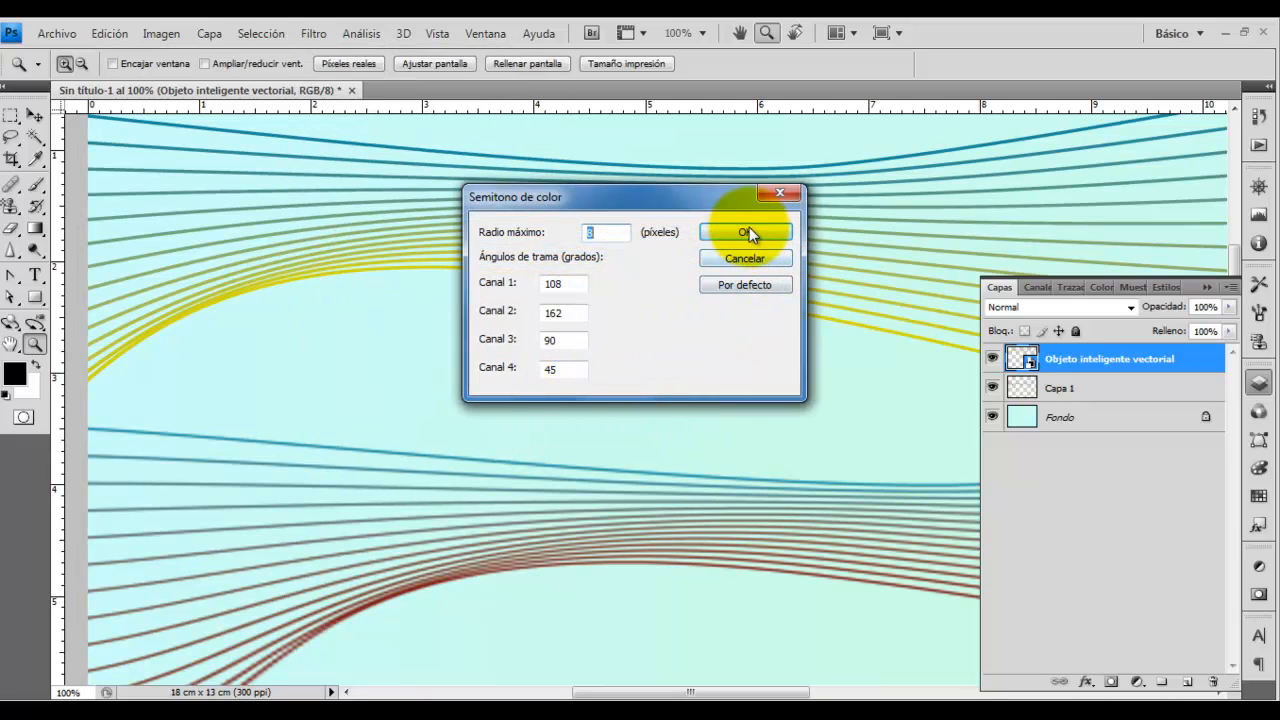
click(749, 232)
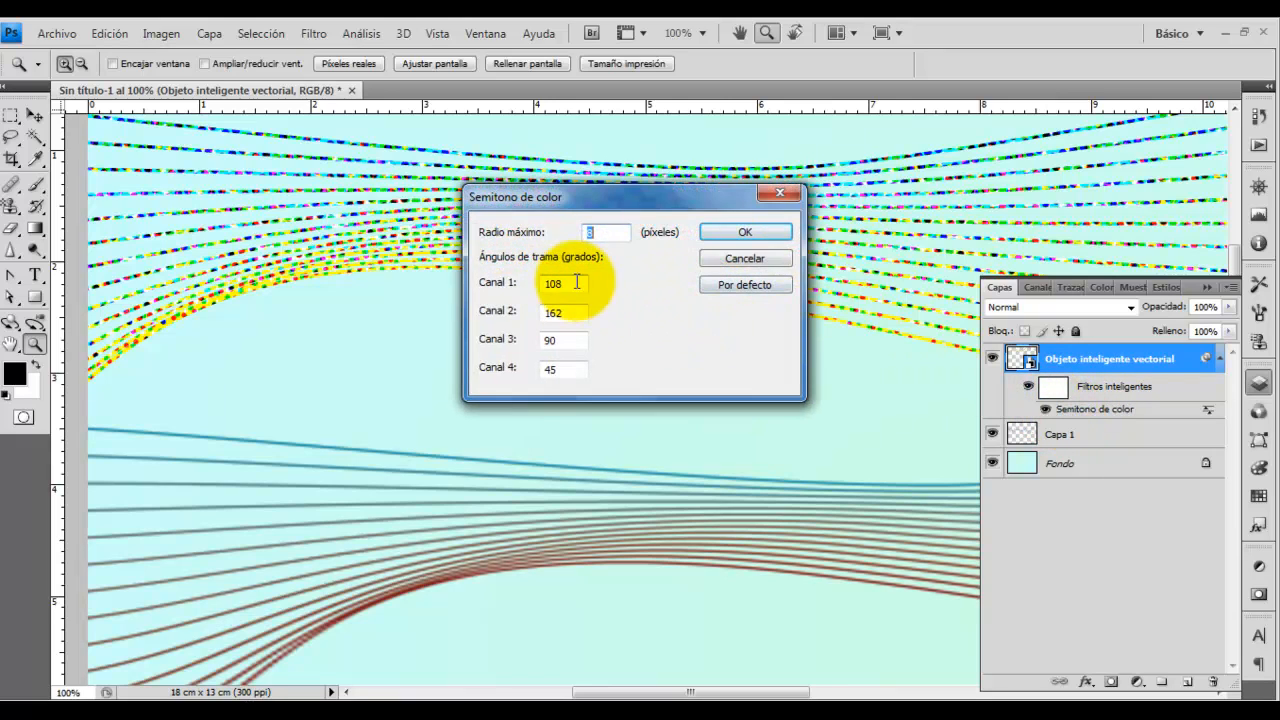
- Review the smart object's Color Halftone settings and the edit, disable and delete options for that smart filter, changing nothing
click(770, 259)
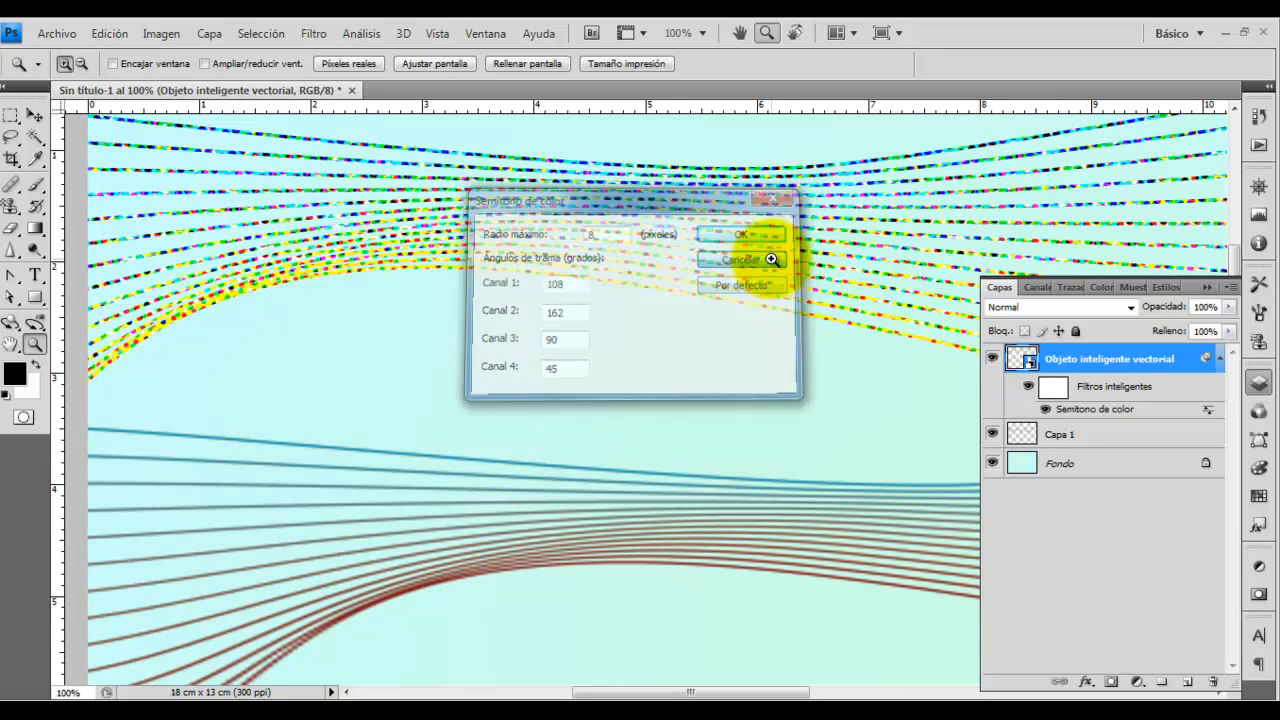
right_click(1052, 412)
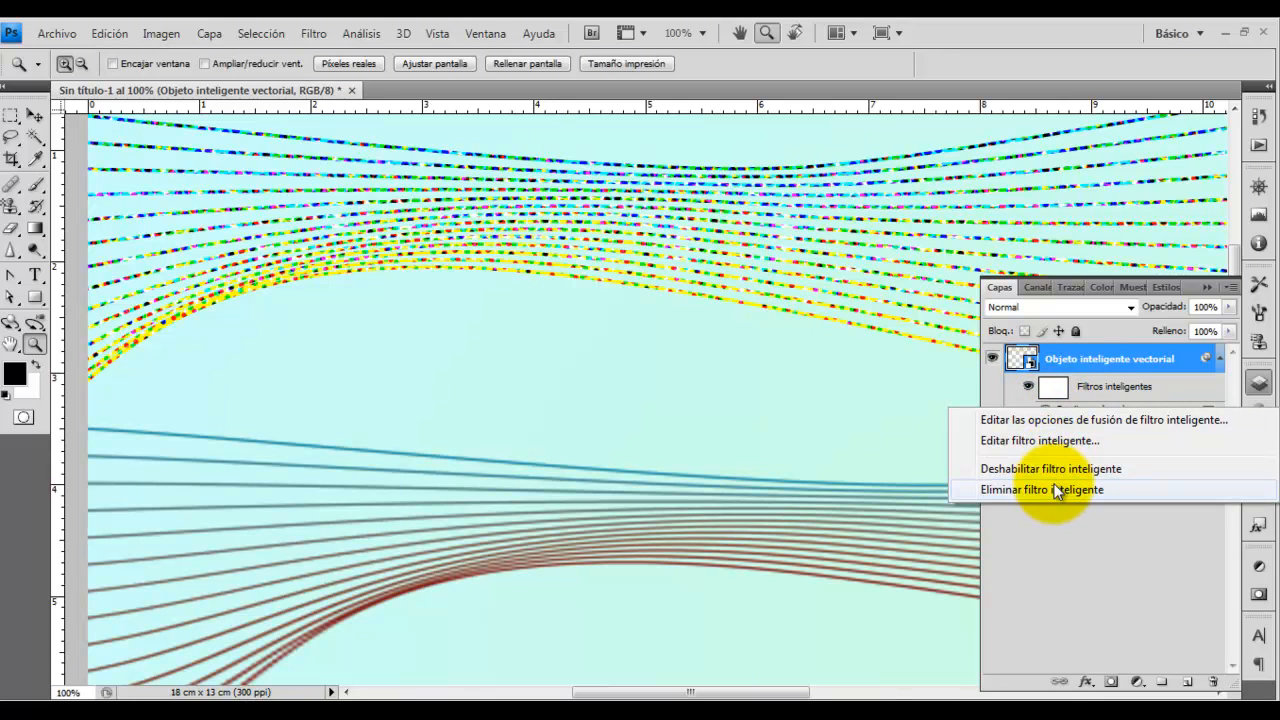
click(1162, 383)
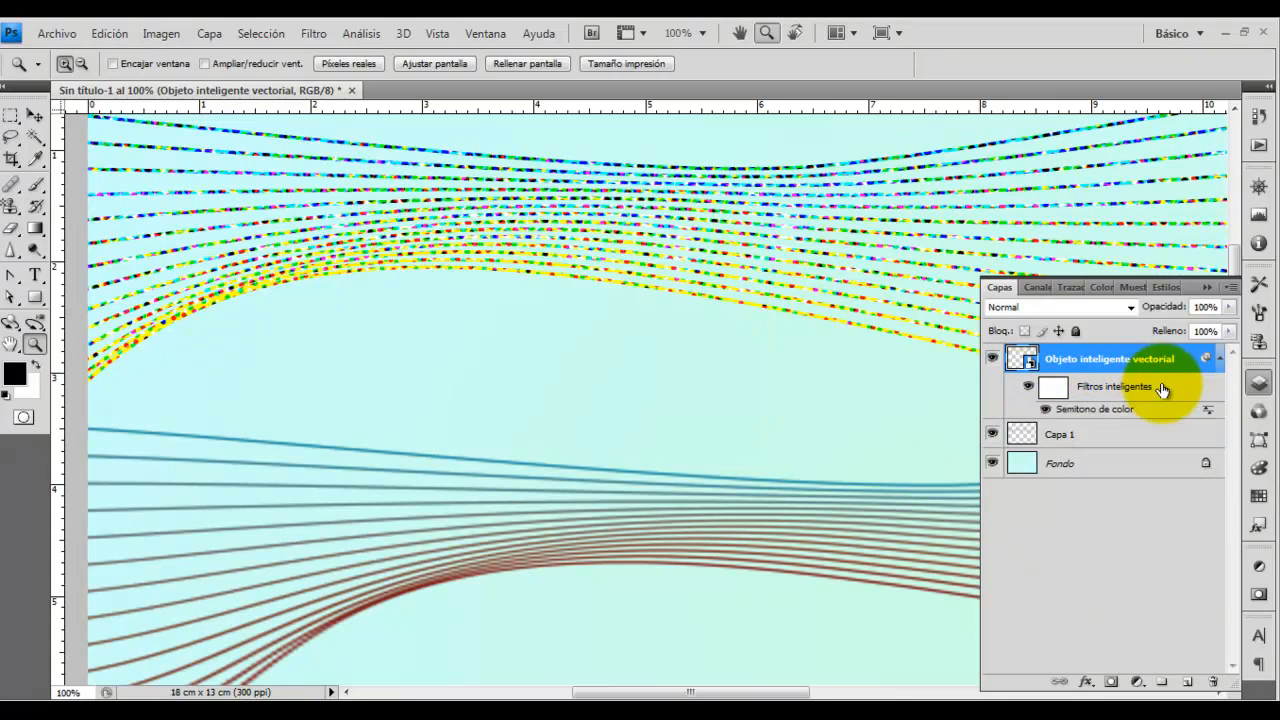
- Paint black across the middle of the upper lines on the smart filter mask with a 300 px brush, and hide the smart filters
click(1055, 388)
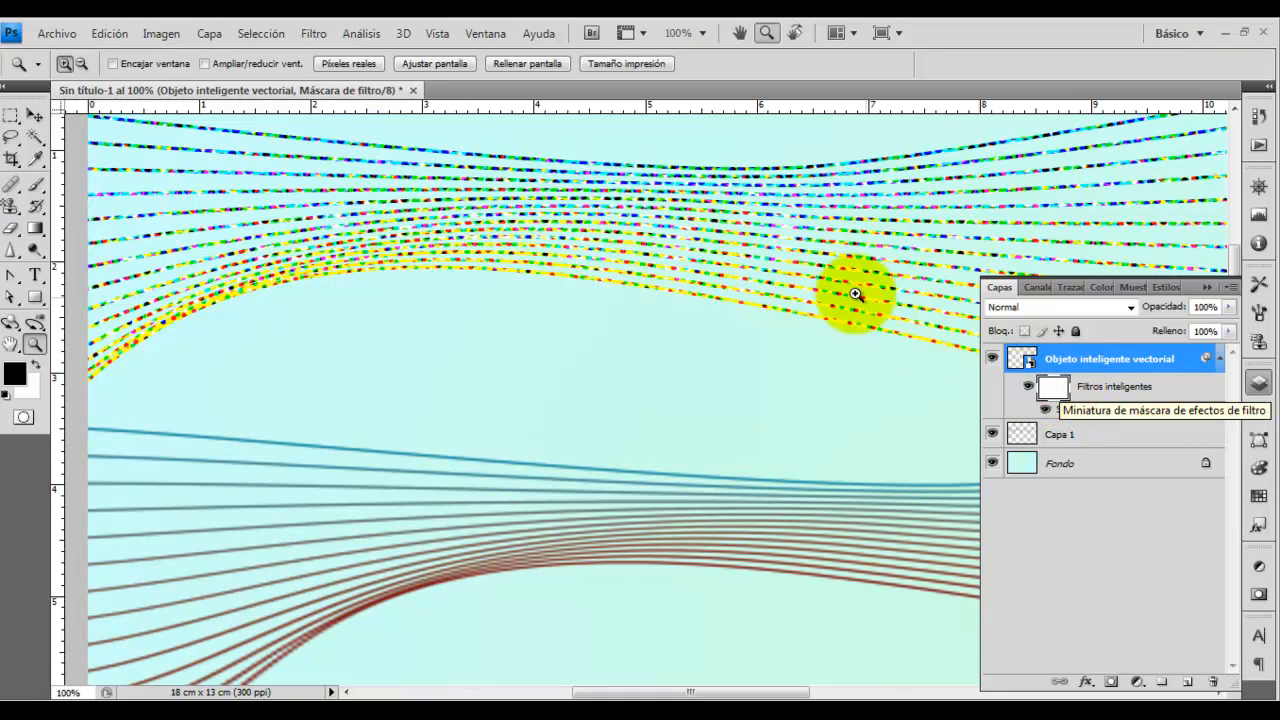
click(36, 184)
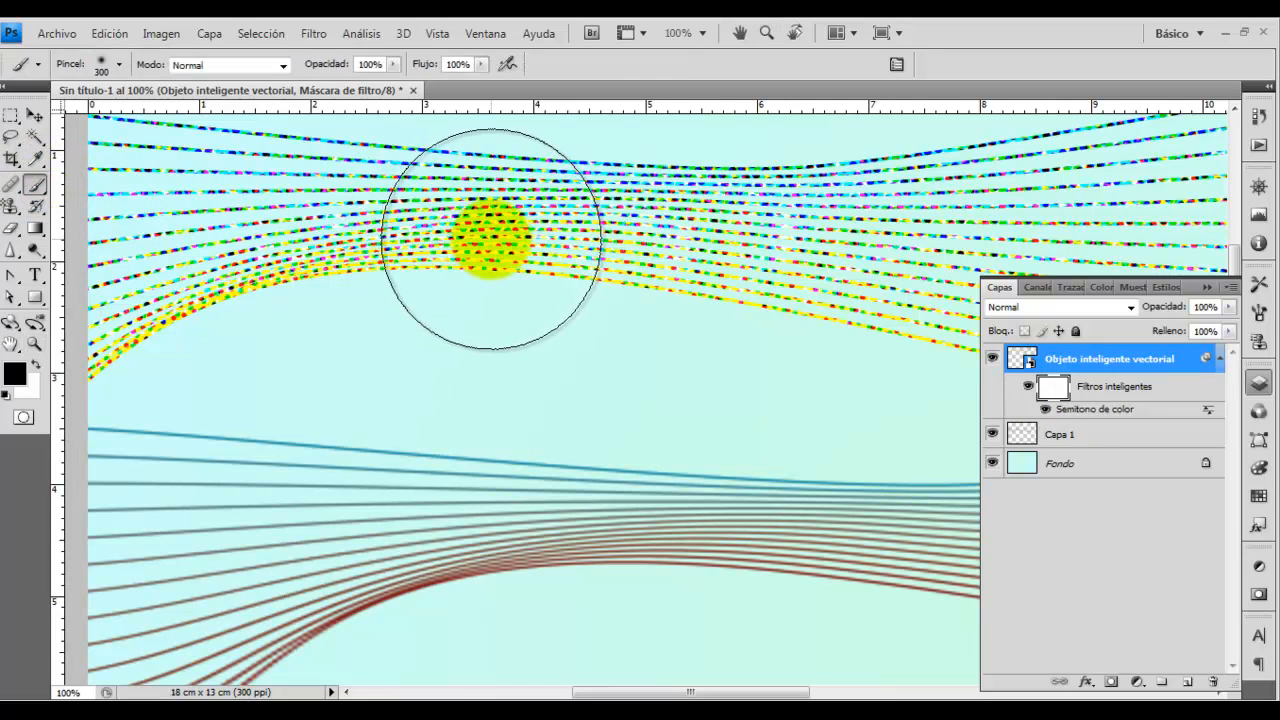
mouse_move(556, 237)
mouse_down()
mouse_move(681, 238)
mouse_move(527, 223)
mouse_move(806, 237)
mouse_up()
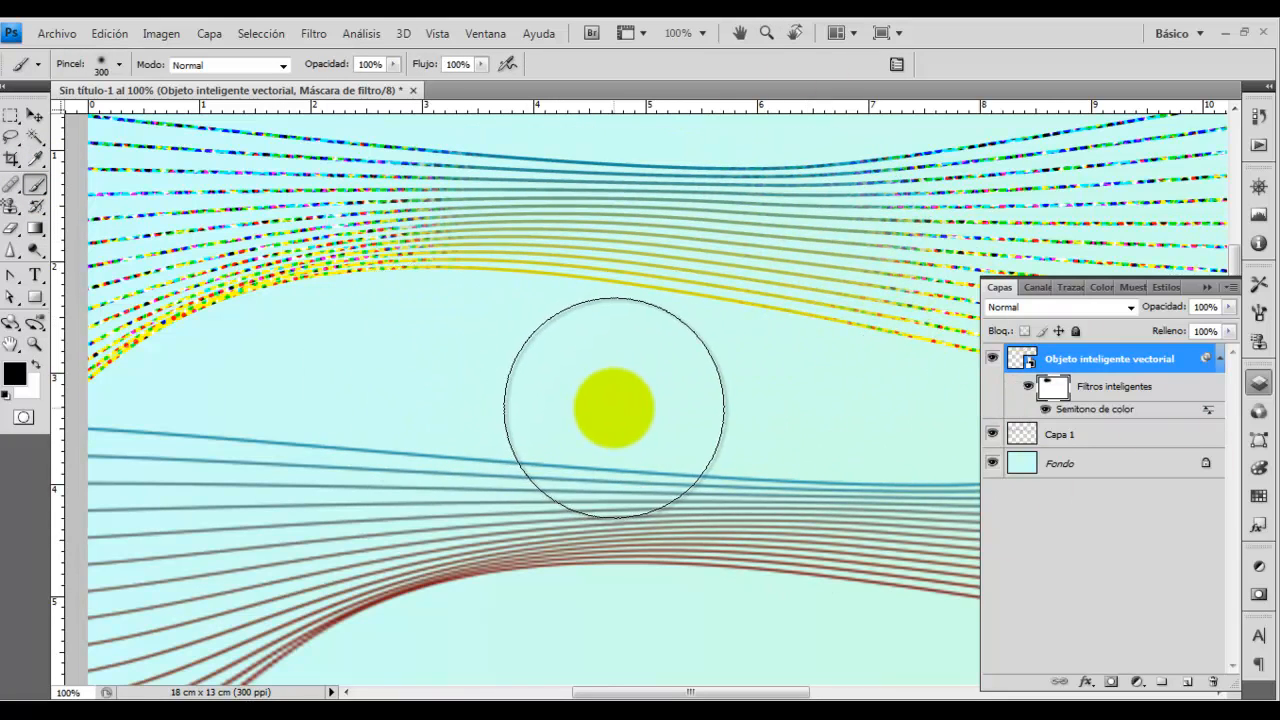
click(1093, 395)
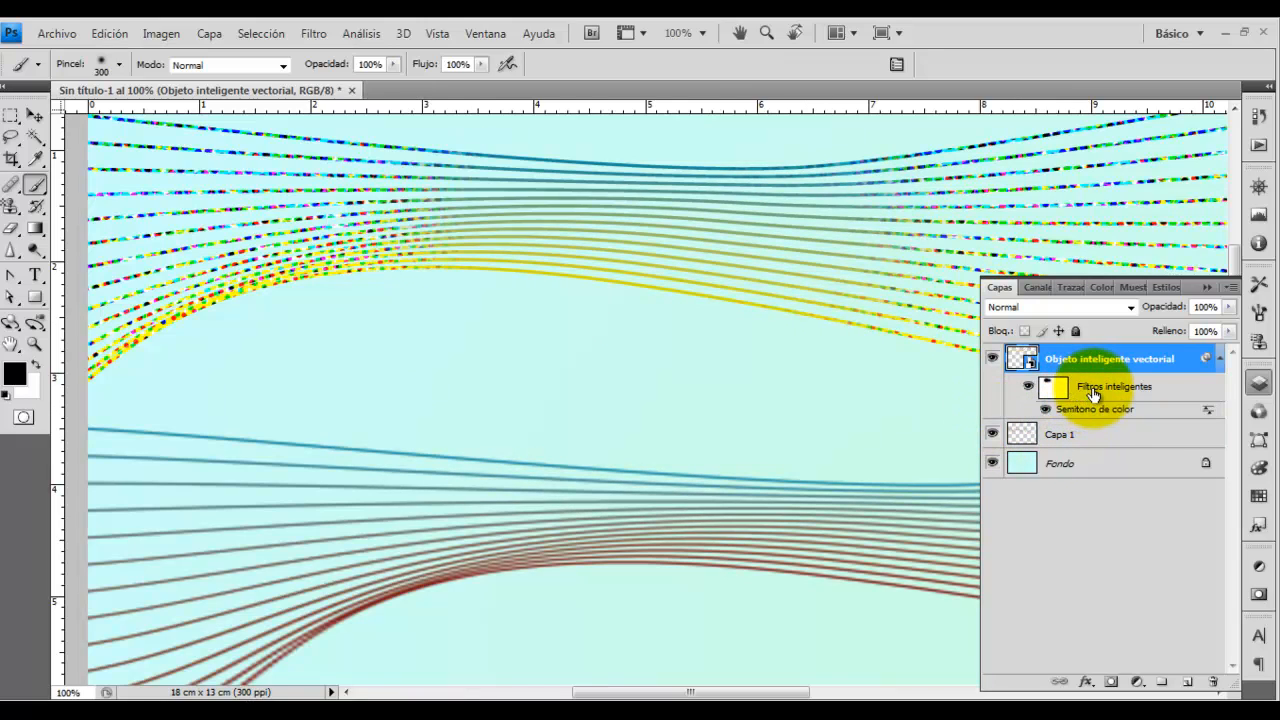
click(1030, 388)
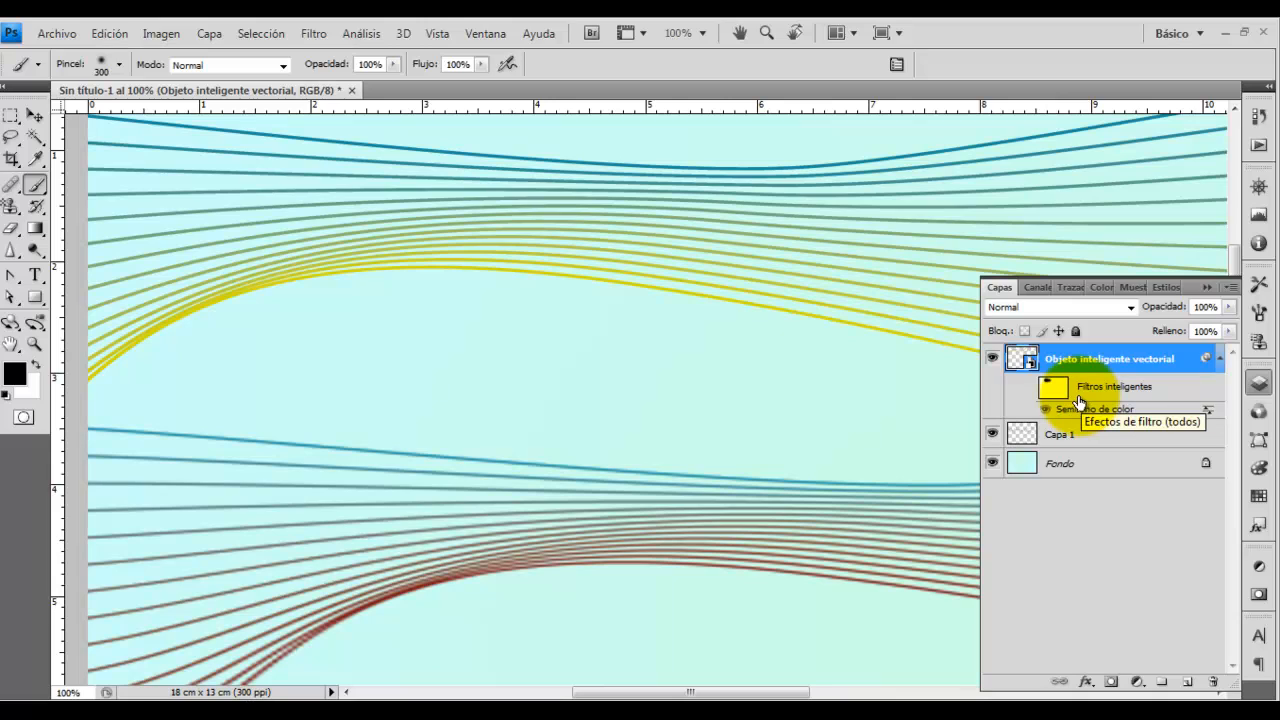
- Review which image adjustments are available for the pixel layer Capa 1
click(1078, 436)
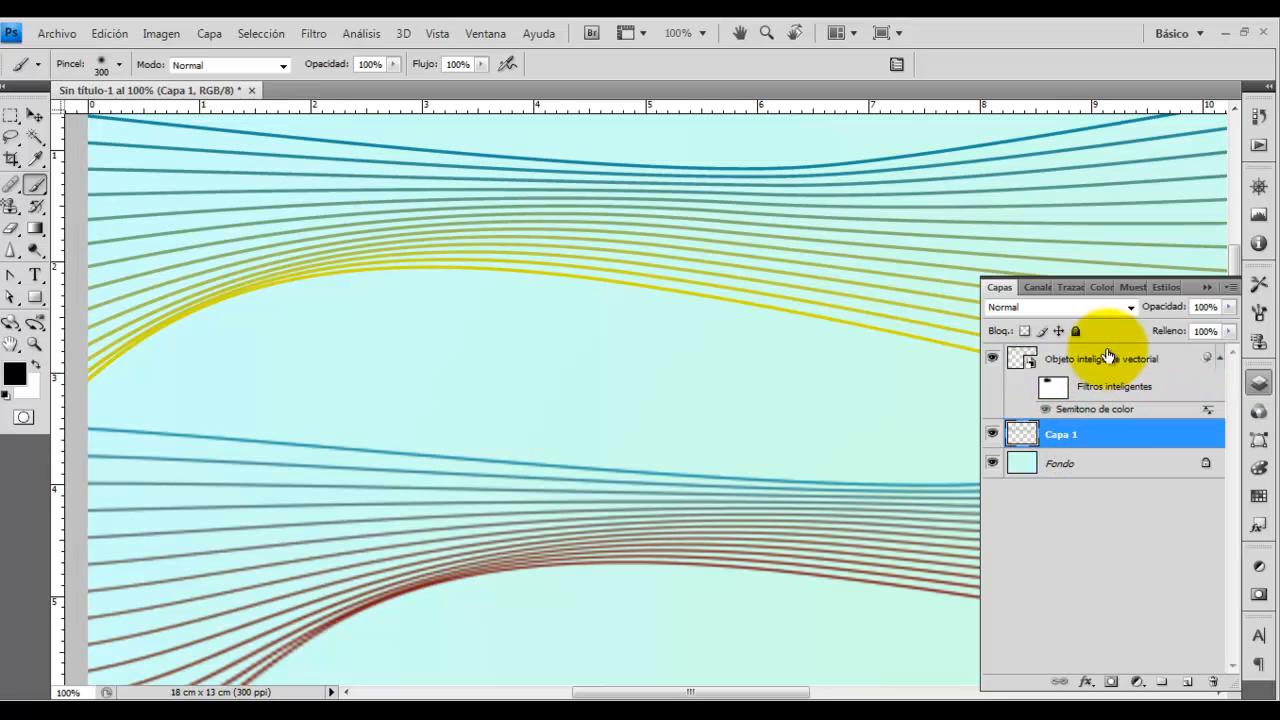
click(1107, 356)
click(1043, 440)
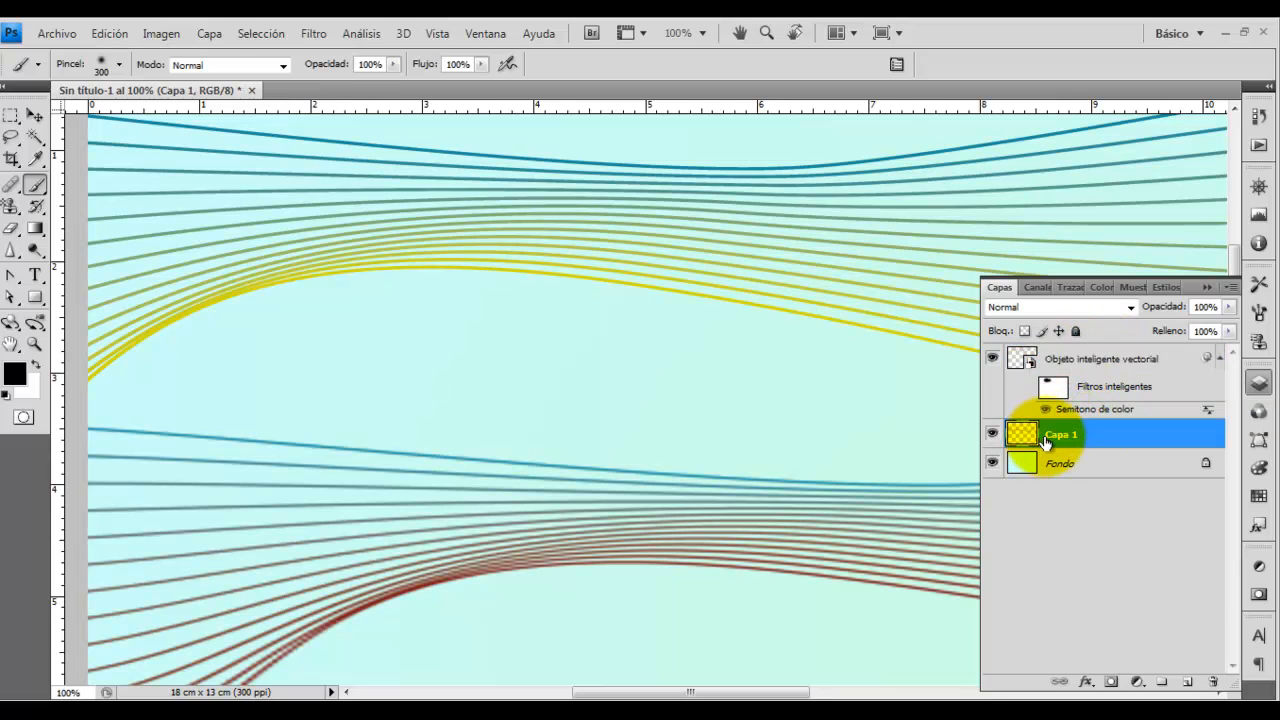
click(162, 34)
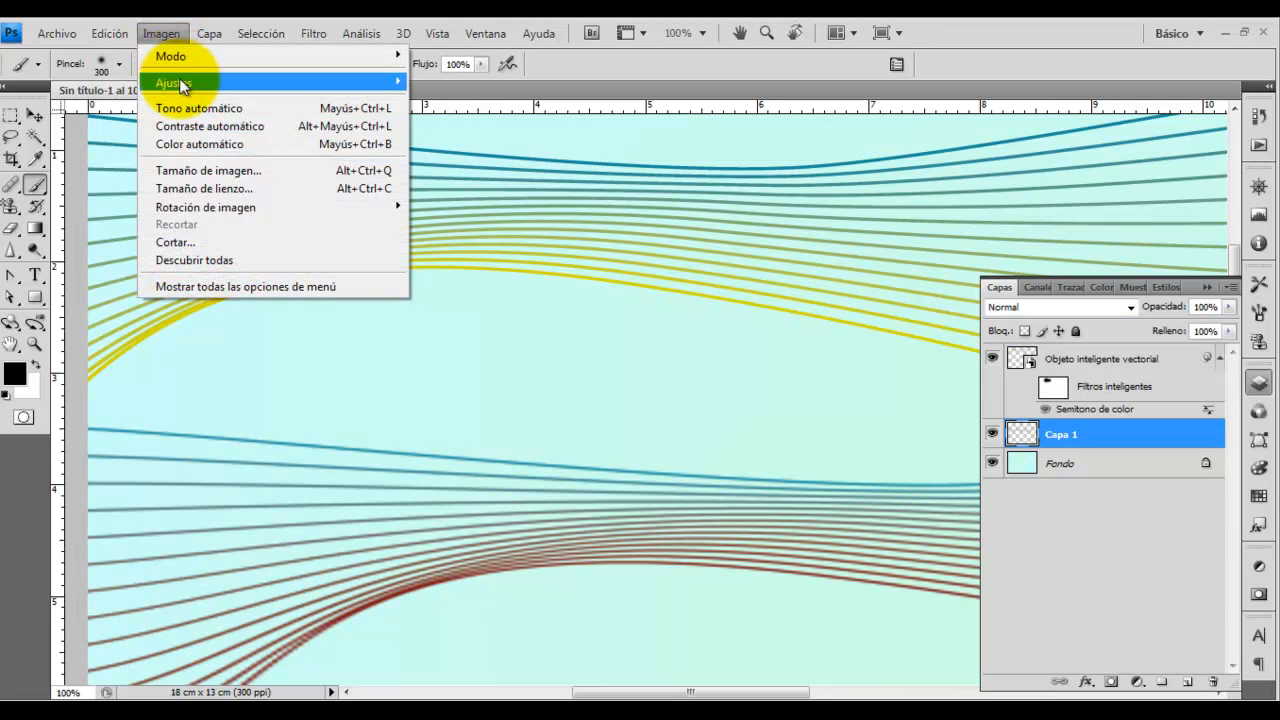
mouse_move(252, 80)
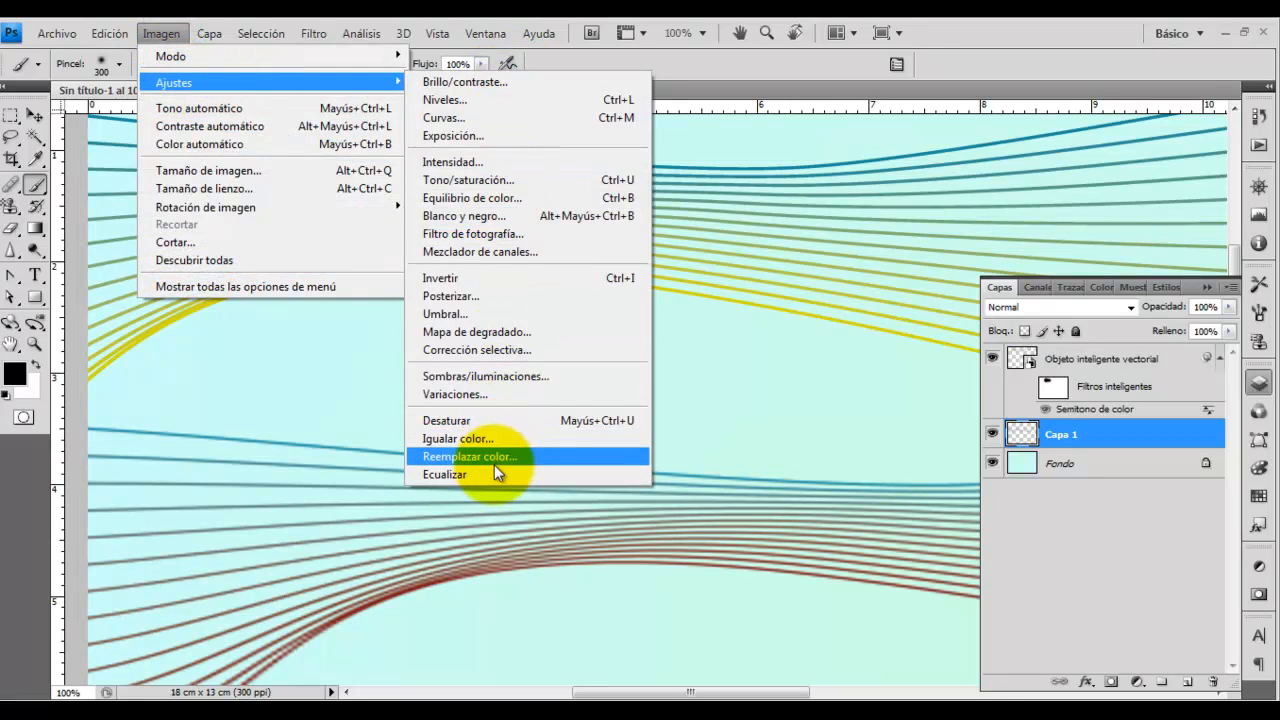
click(1125, 364)
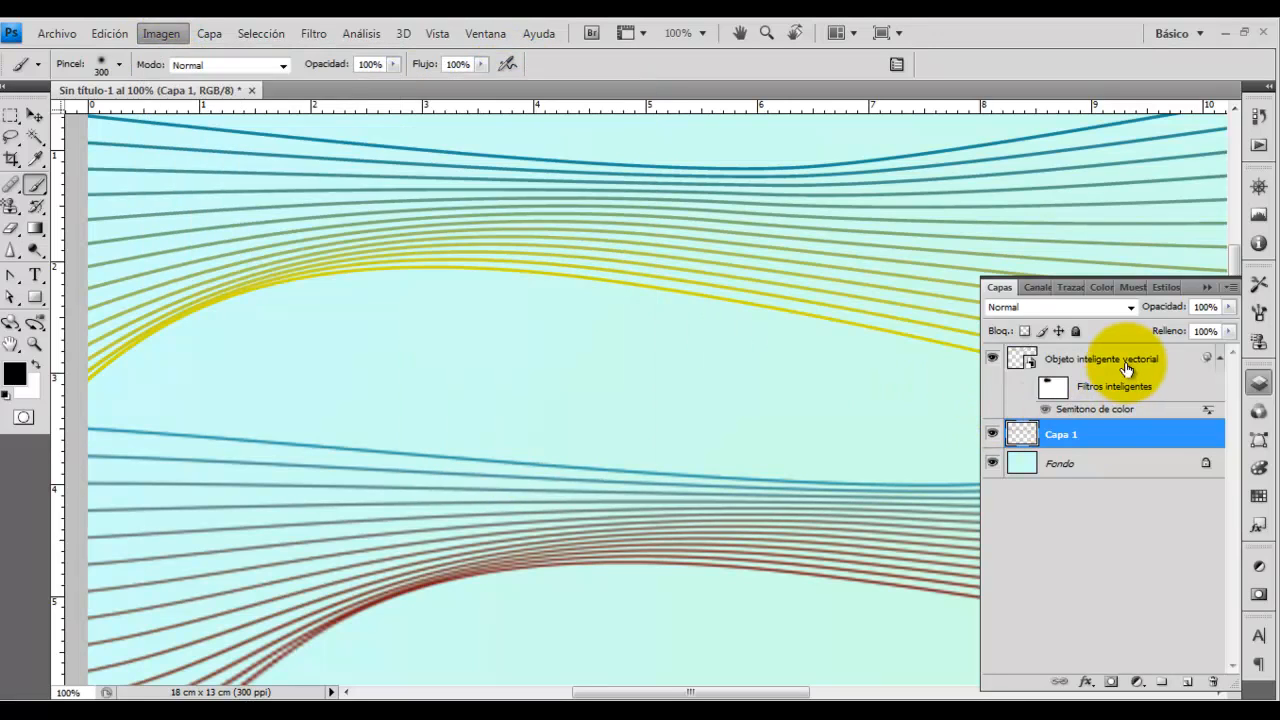
- Review which image adjustments are available for the vector smart object layer, and deselect the layers
click(1126, 366)
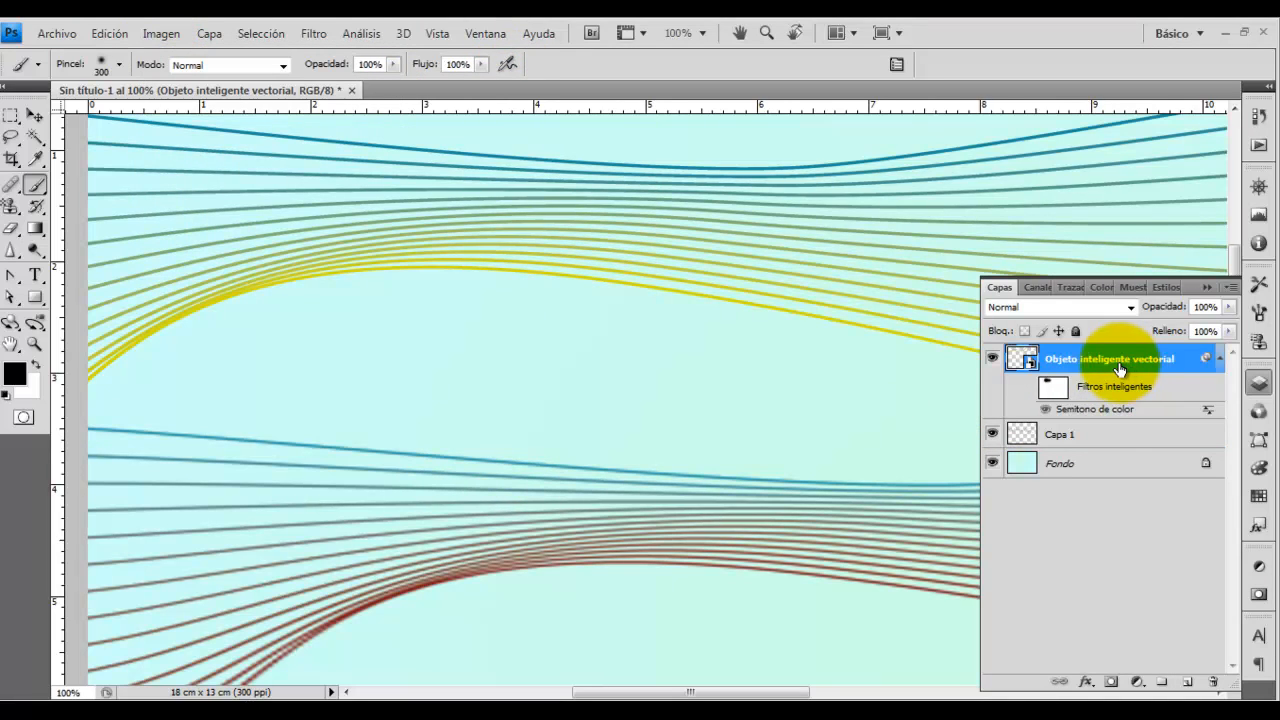
click(165, 35)
mouse_move(208, 86)
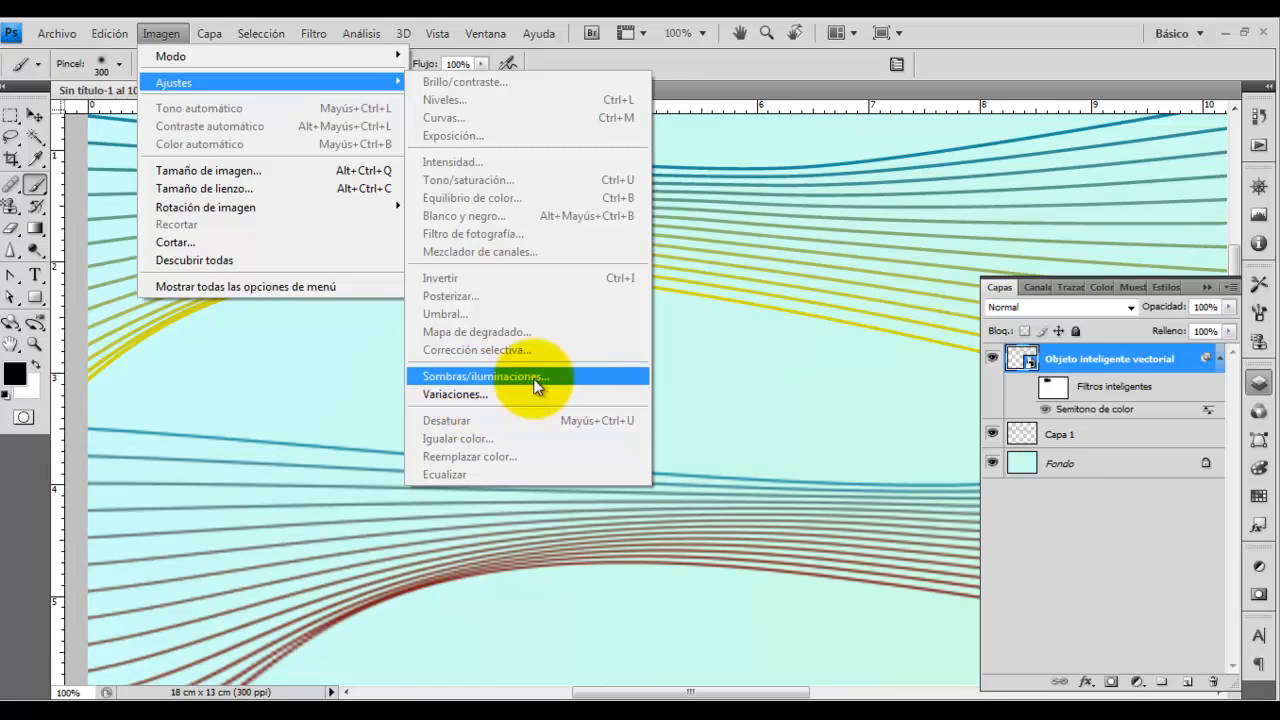
click(1153, 543)
click(1153, 543)
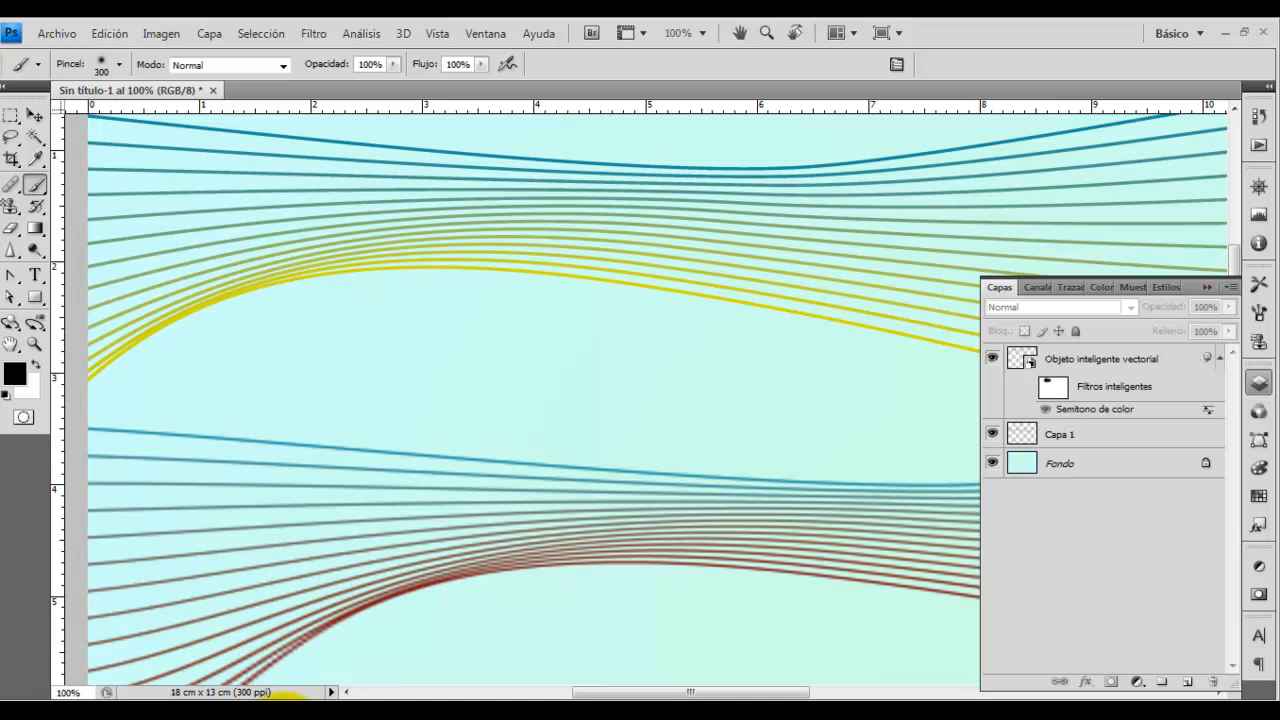
- Switch to the Word document clase 14 2c.doc, read the smart object versus pixel layer comparison table, and return to Photoshop
click(435, 714)
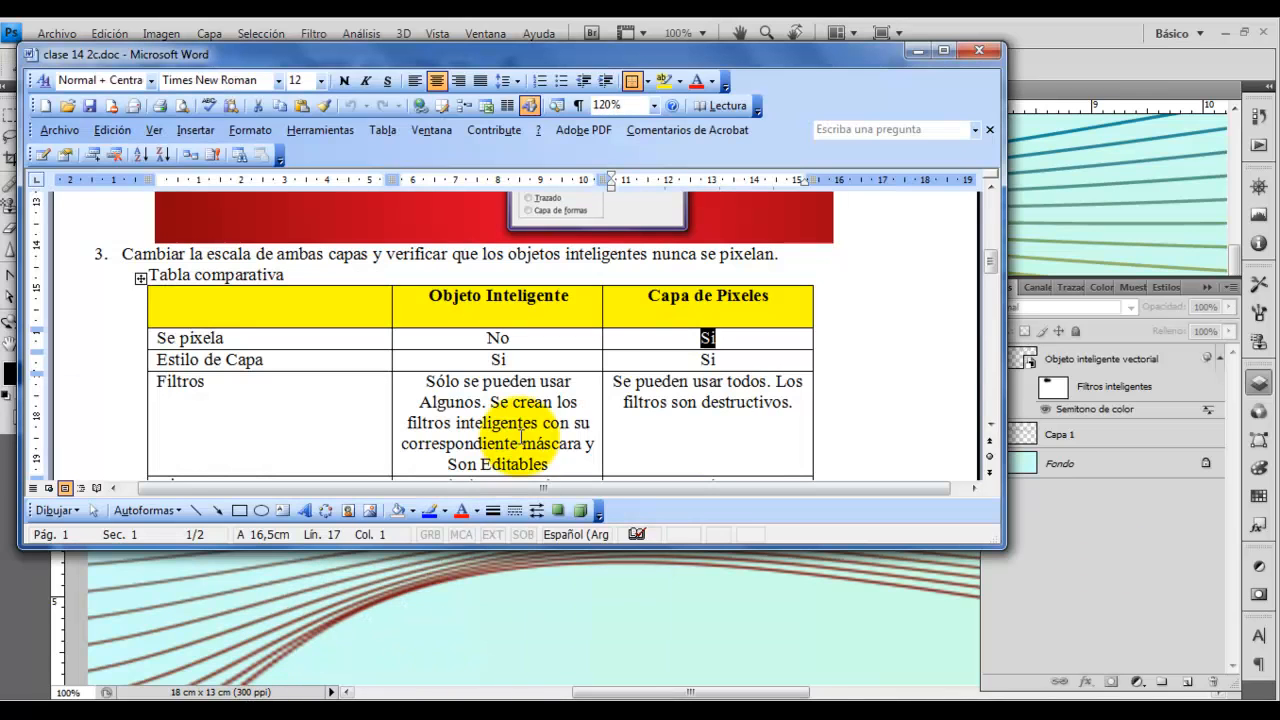
scroll(420, 340, down, 2)
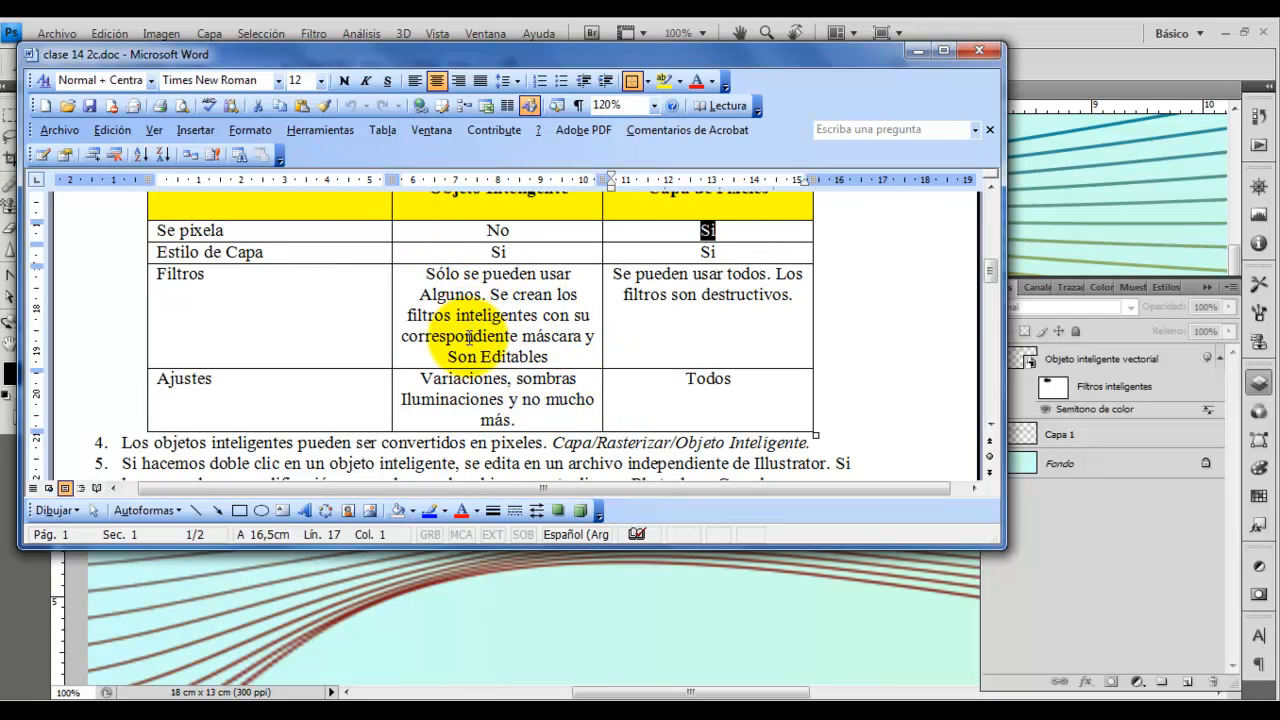
click(691, 610)
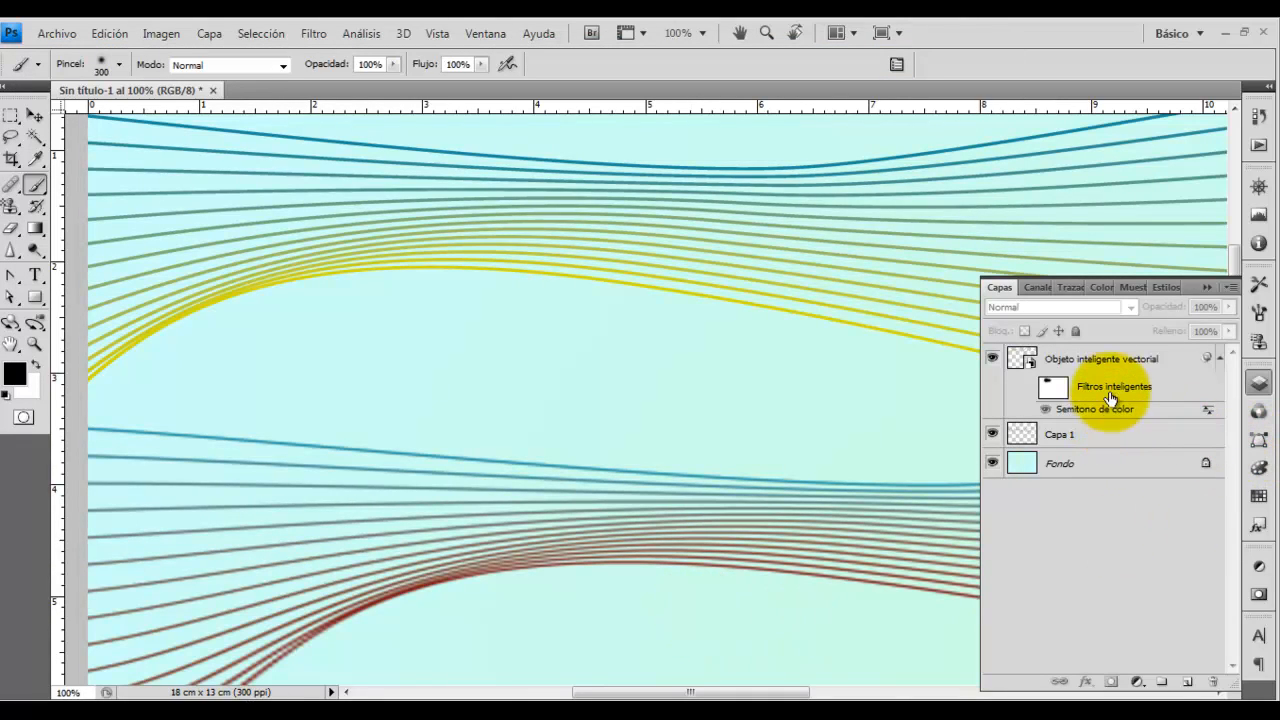
- Try rasterizing the vector smart object layer with its smart filters hidden, and undo the rasterization
click(1062, 433)
click(1070, 359)
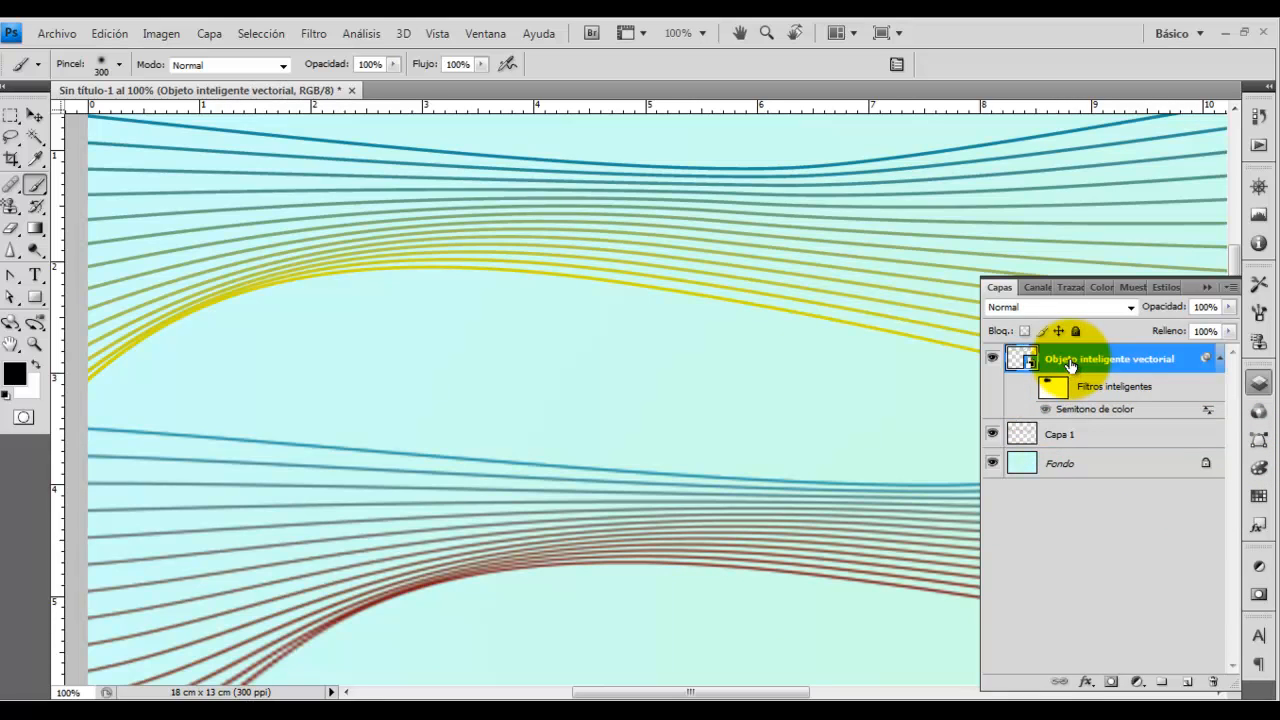
right_click(1070, 359)
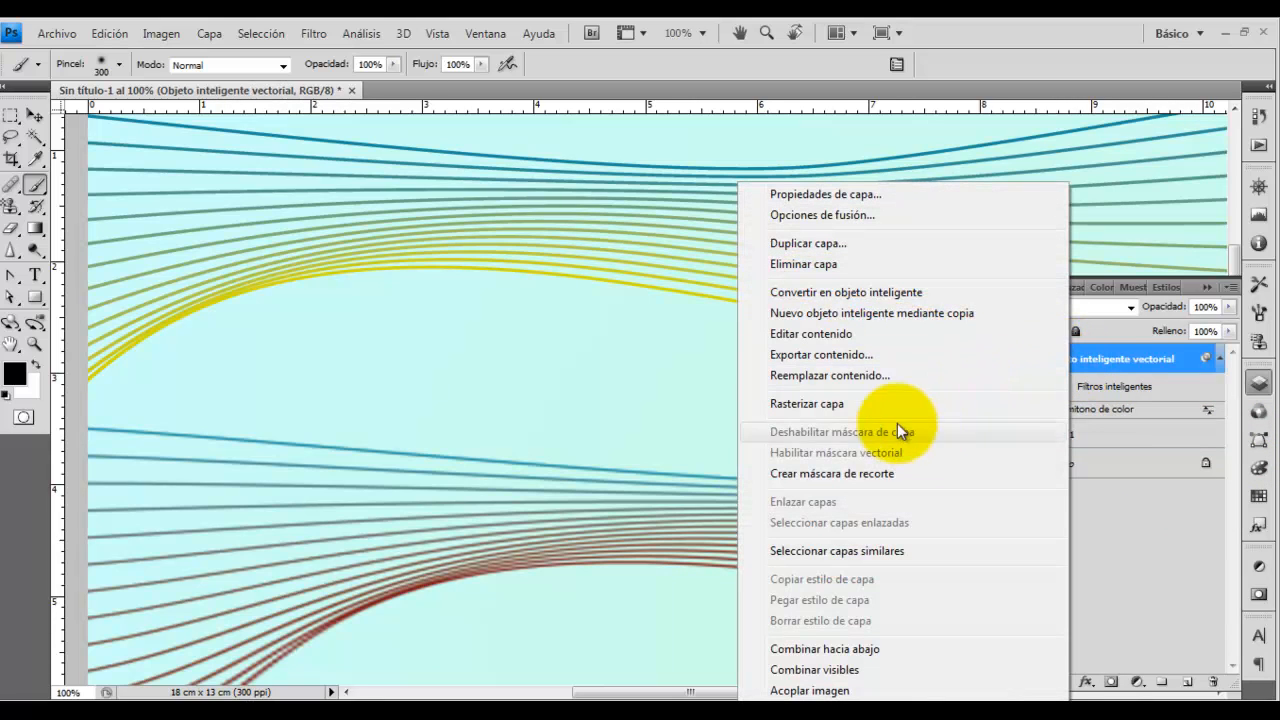
click(868, 403)
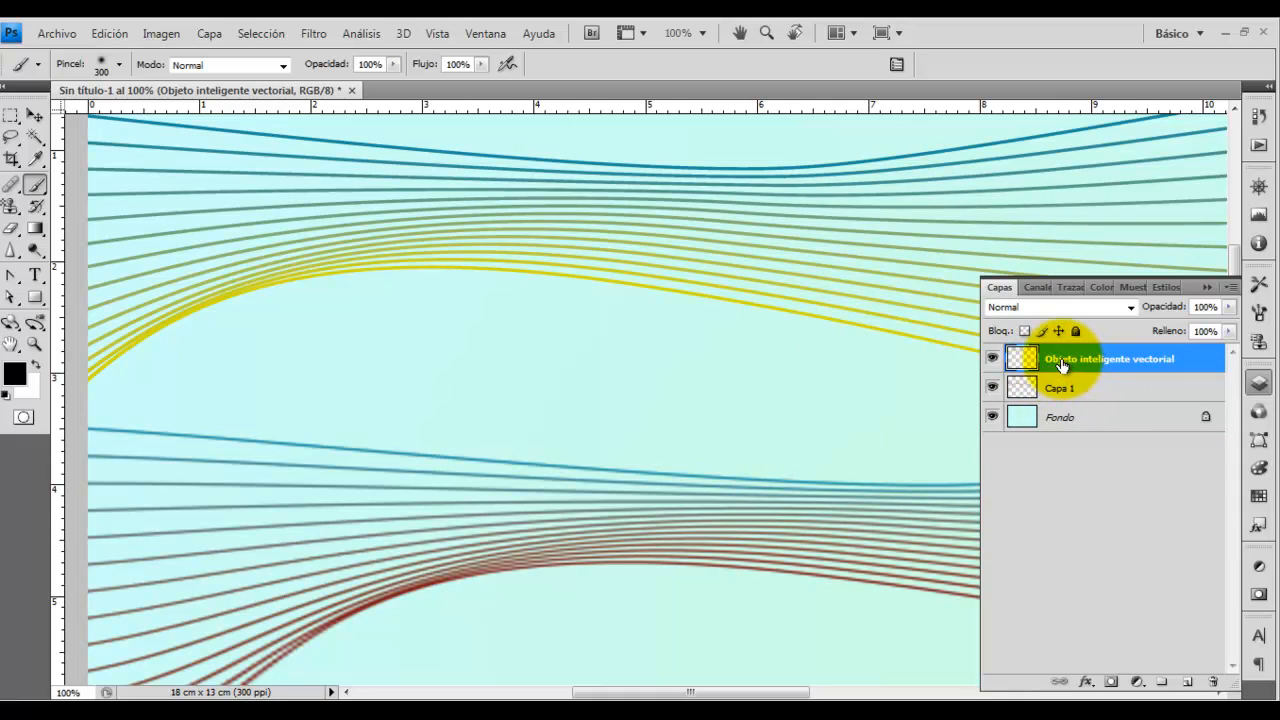
key(ctrl+z)
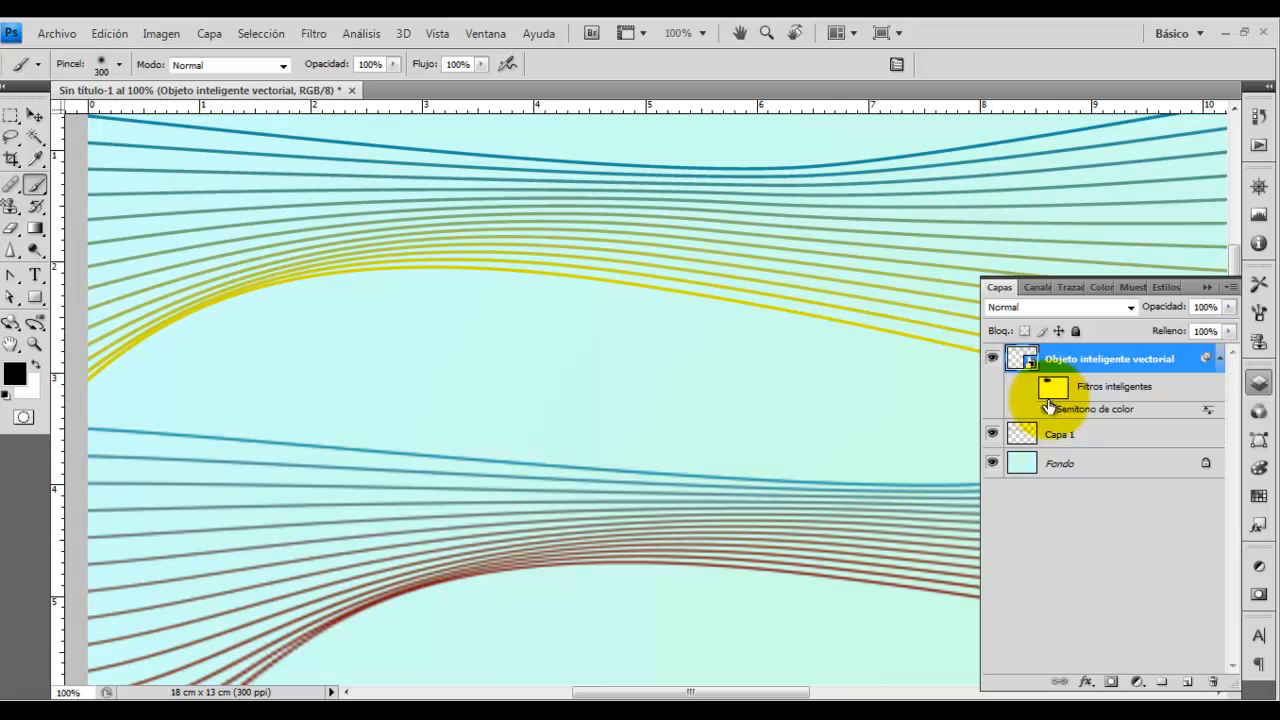
- Show the Color Halftone smart filter again and rasterize the vector smart object layer with it
click(1045, 409)
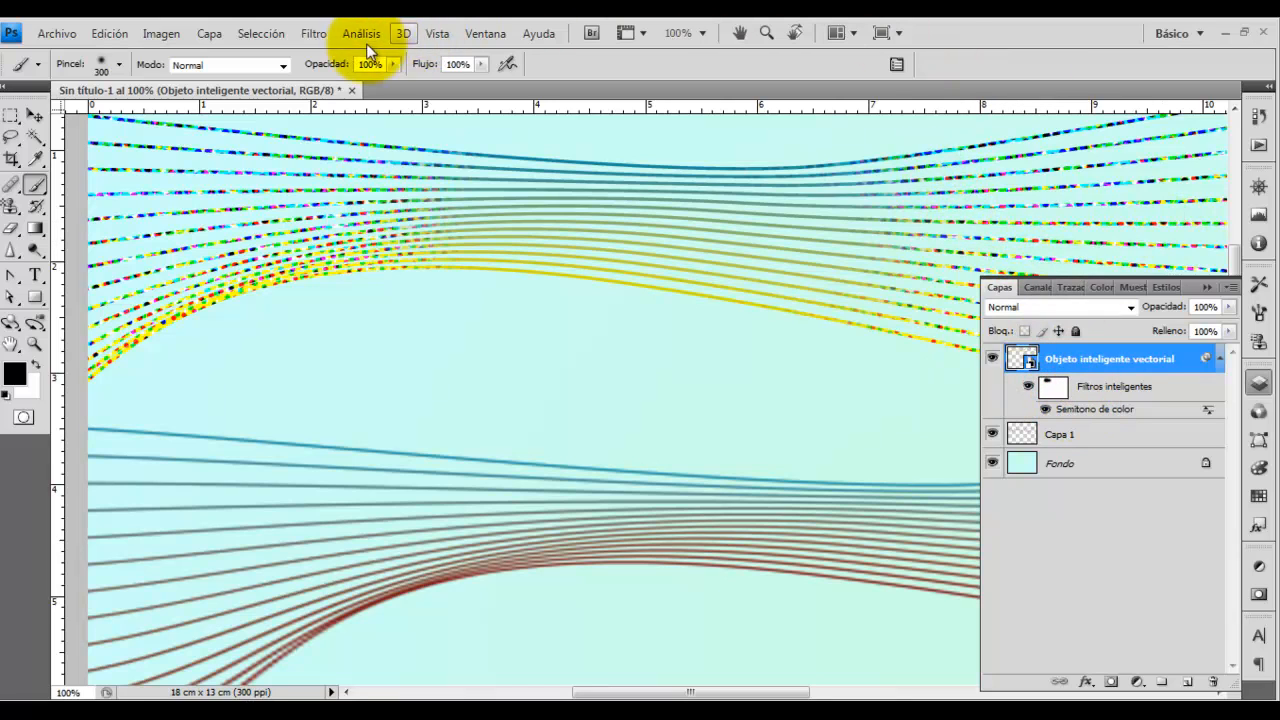
right_click(1095, 361)
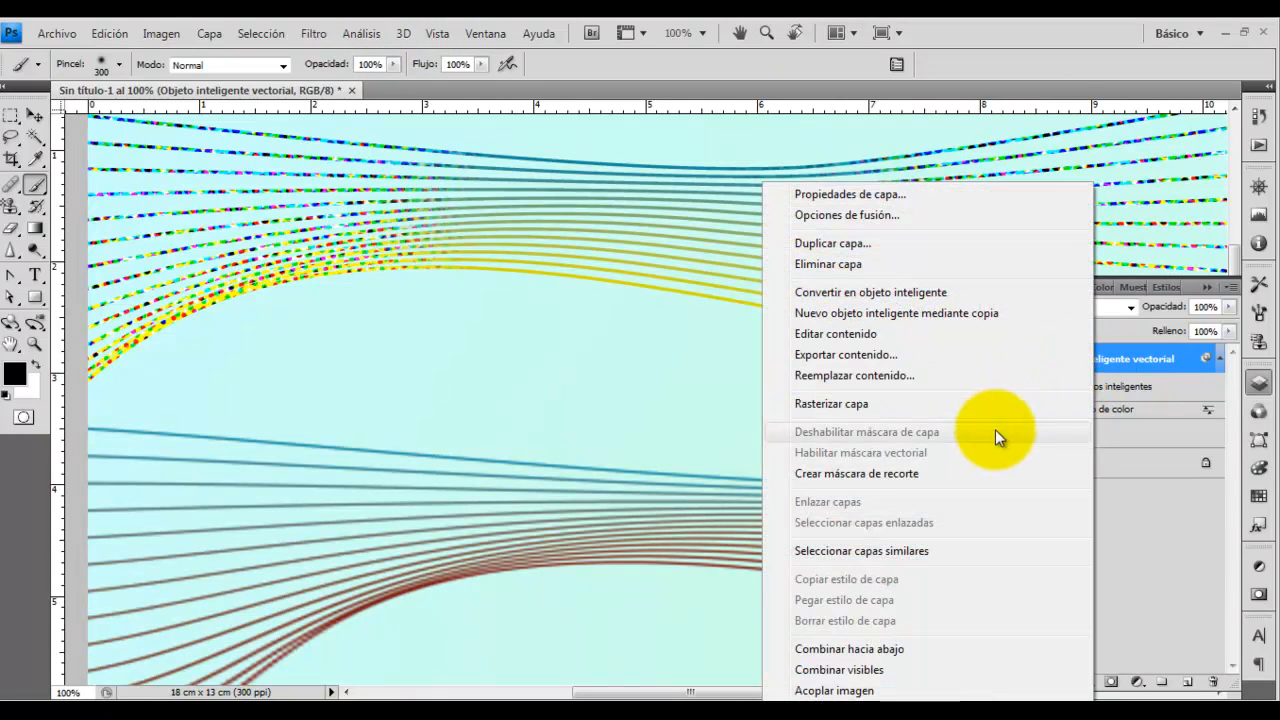
click(935, 404)
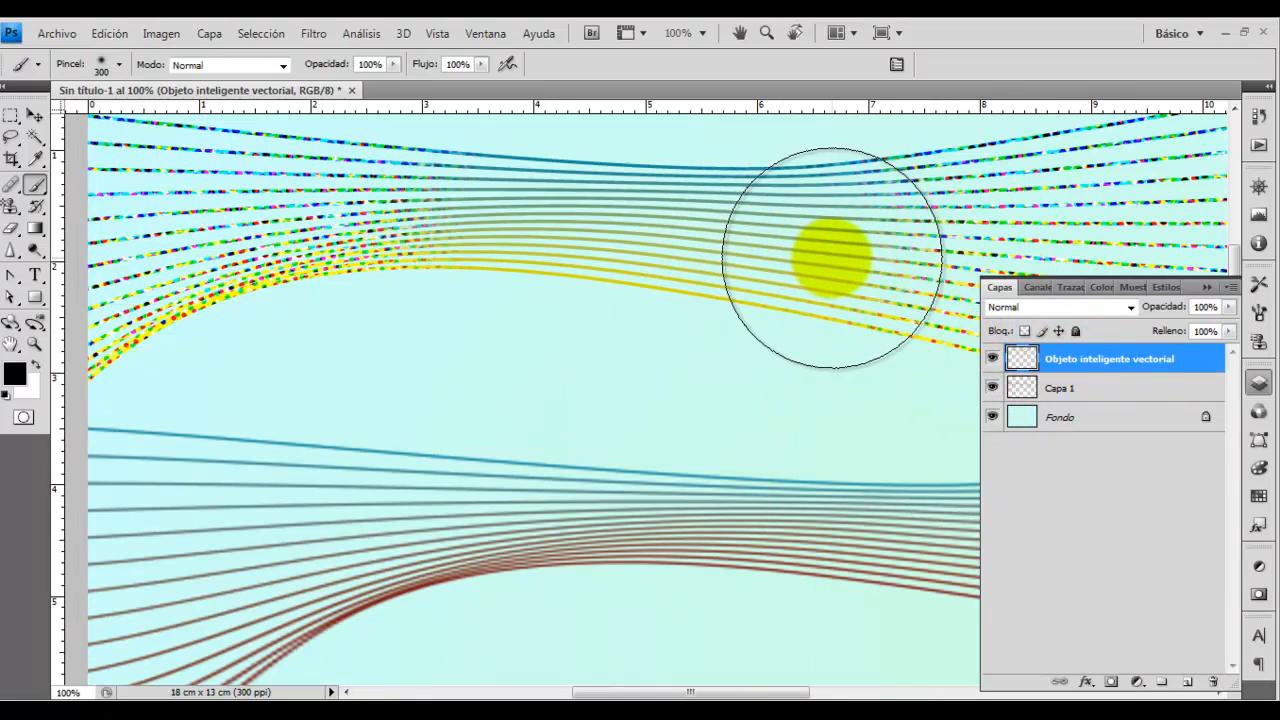
- Convert the rasterized layer Objeto inteligente vectorial into a smart object
right_click(1042, 361)
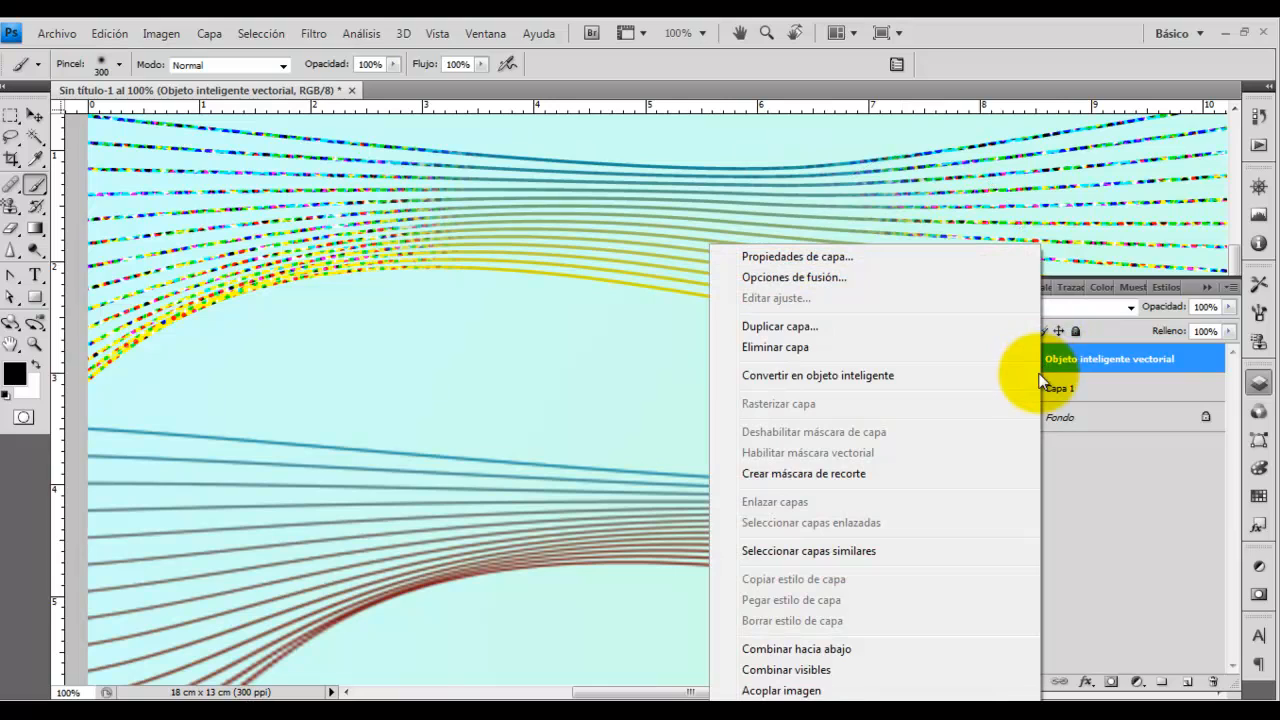
click(1001, 377)
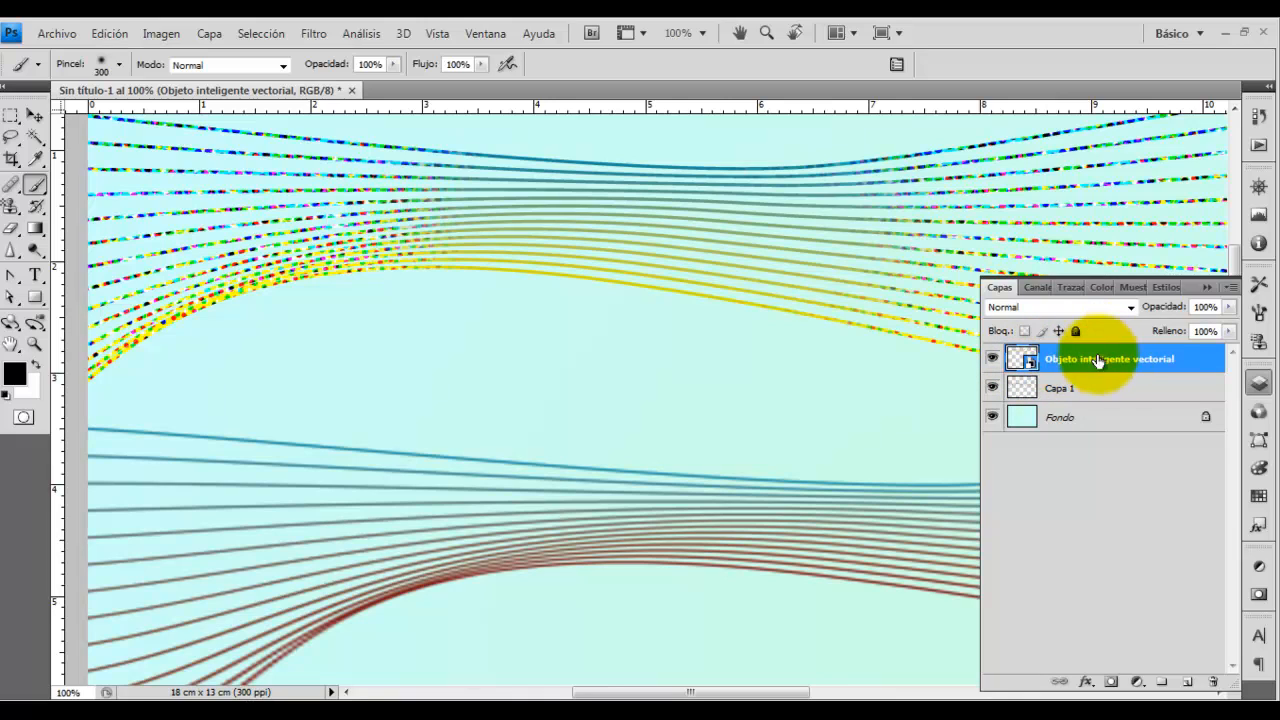
- Open the new smart object's contents as a separate document to examine them, and return to Sin título-1
double_click(1032, 368)
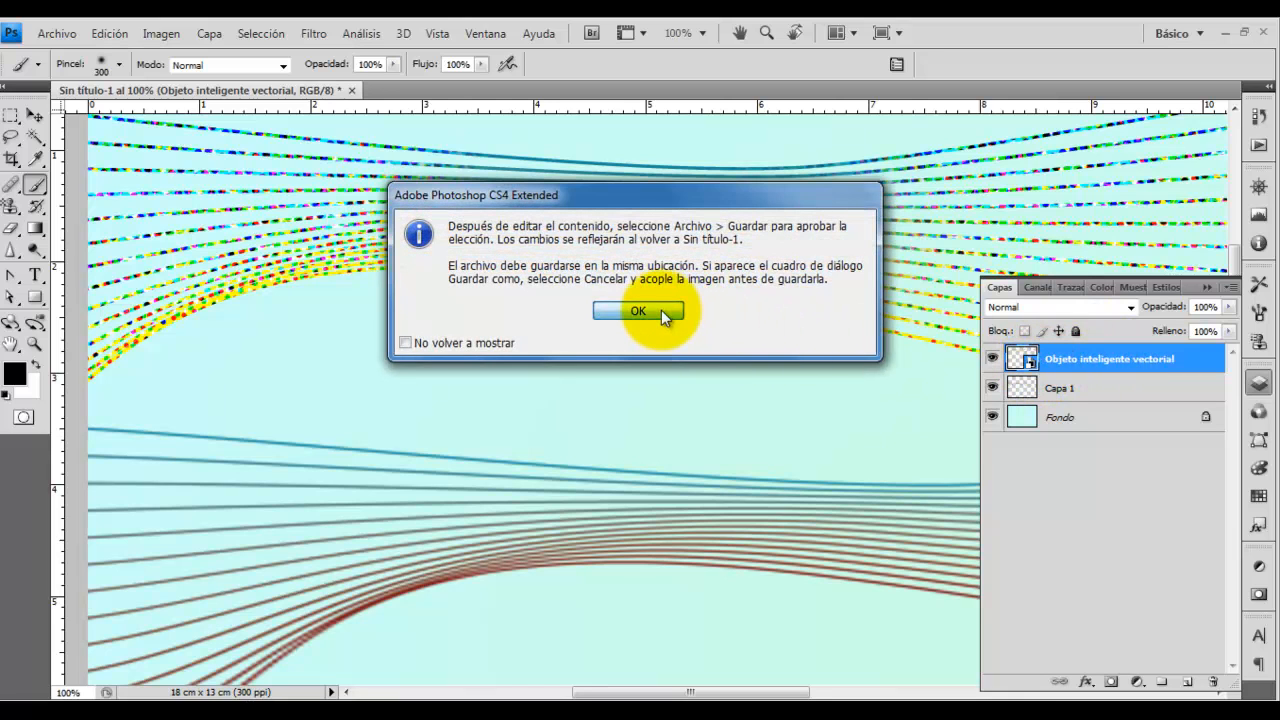
click(661, 310)
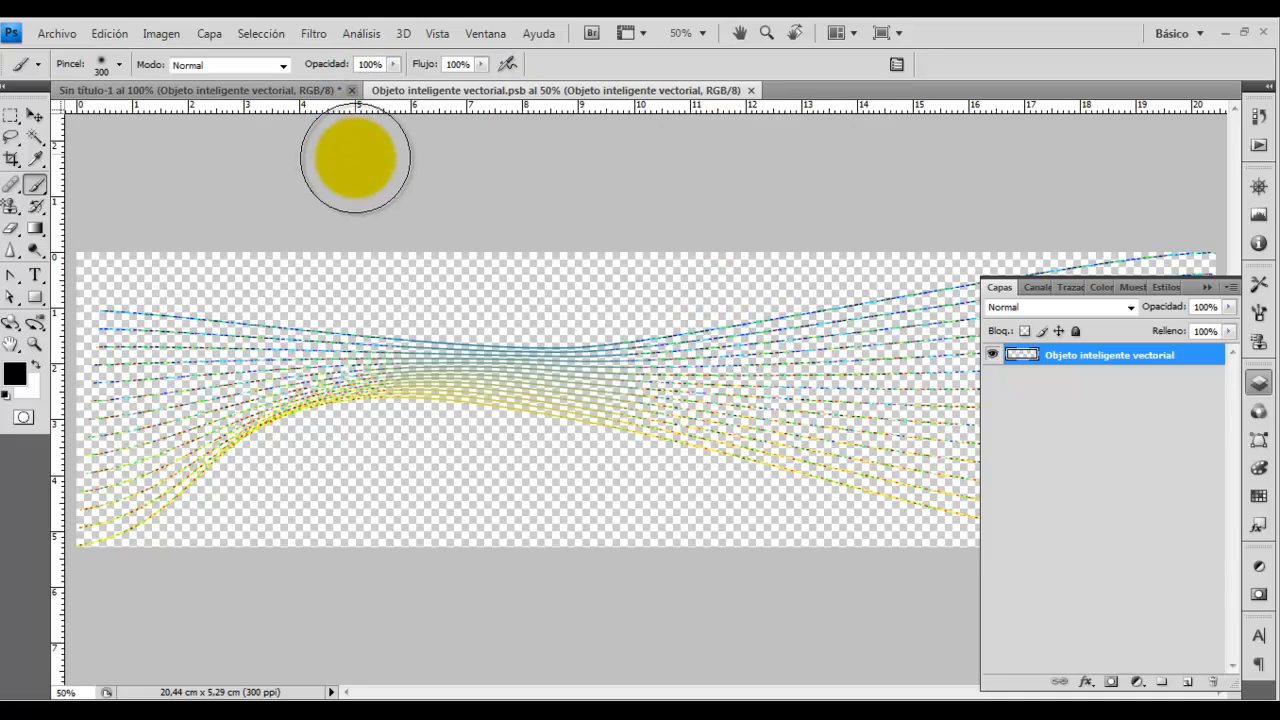
click(307, 89)
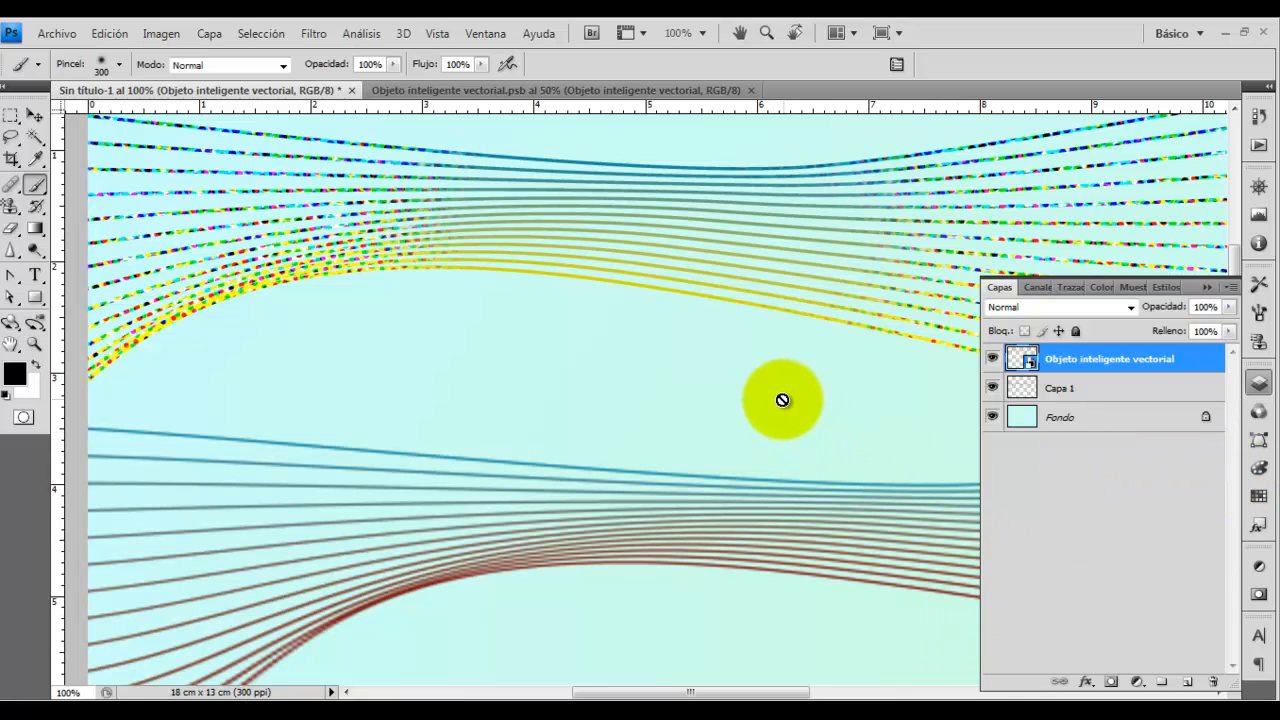
drag(709, 349, 694, 412)
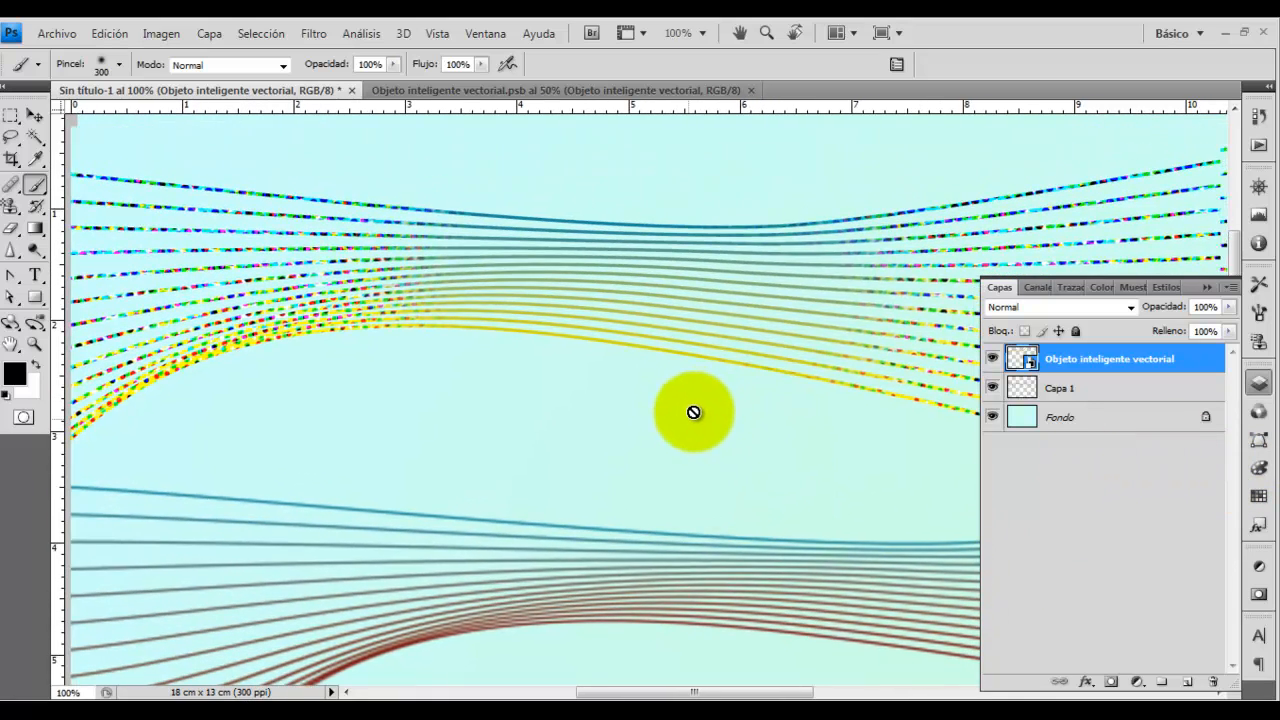